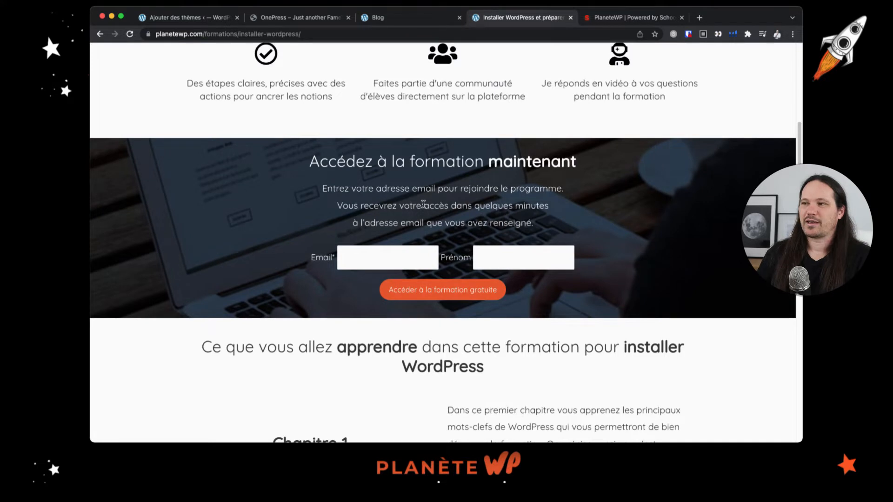
# - Look at the email and first-name fields of the free WordPress course sign-up form
pyautogui.click(392, 256)
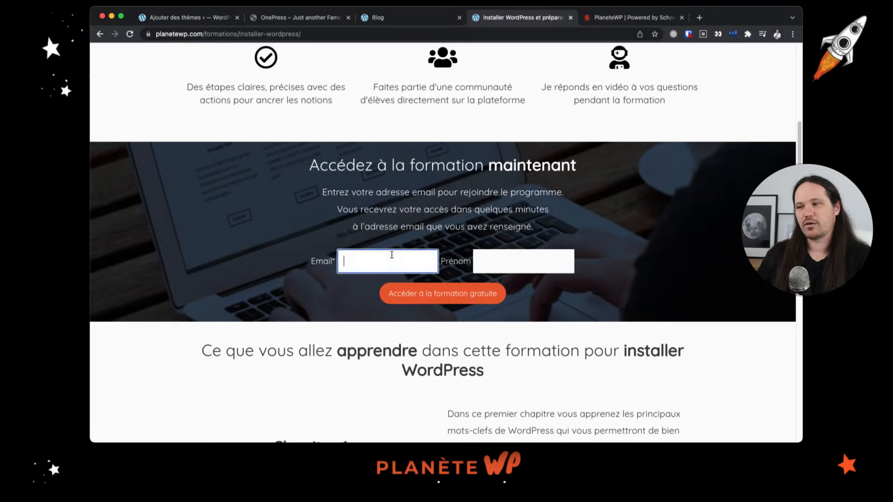
pyautogui.click(494, 263)
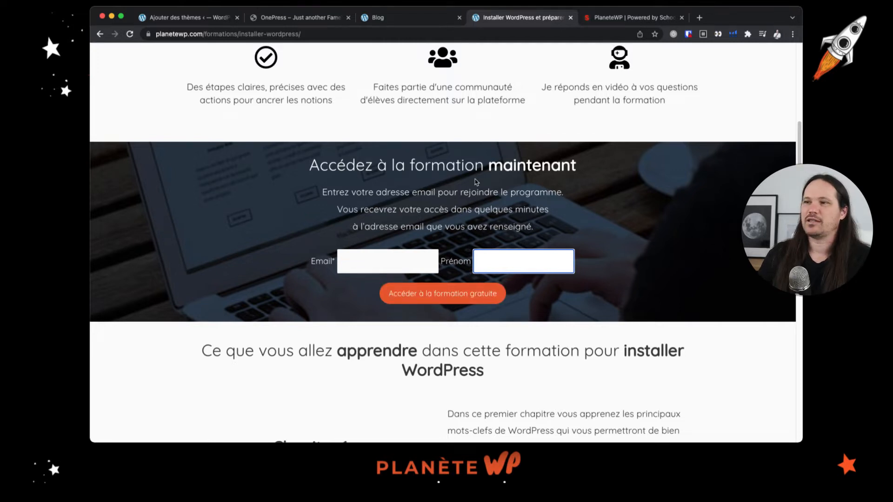
# - Switch to the PlaneteWP course platform and review the chapters of the "Installer WordPress et préparer son projet de site" programme
pyautogui.hotkey('ctrl', 'Tab')
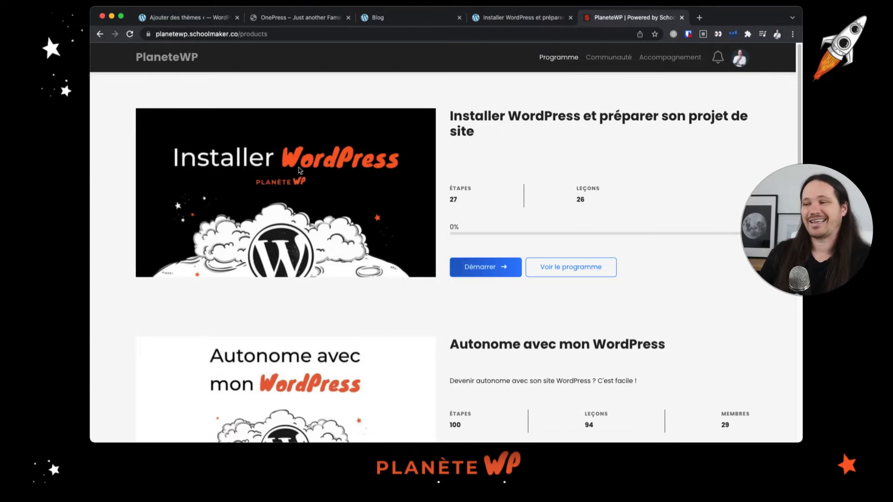
pyautogui.click(585, 264)
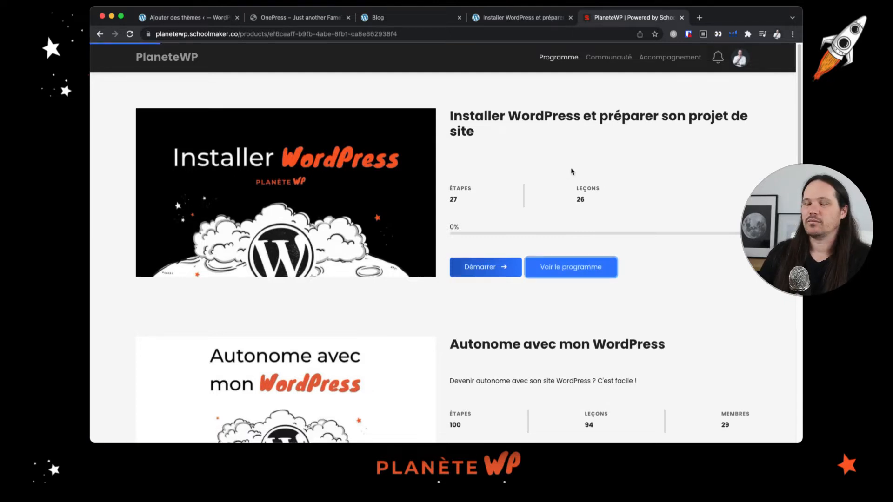
pyautogui.scroll(-6, 571, 221)
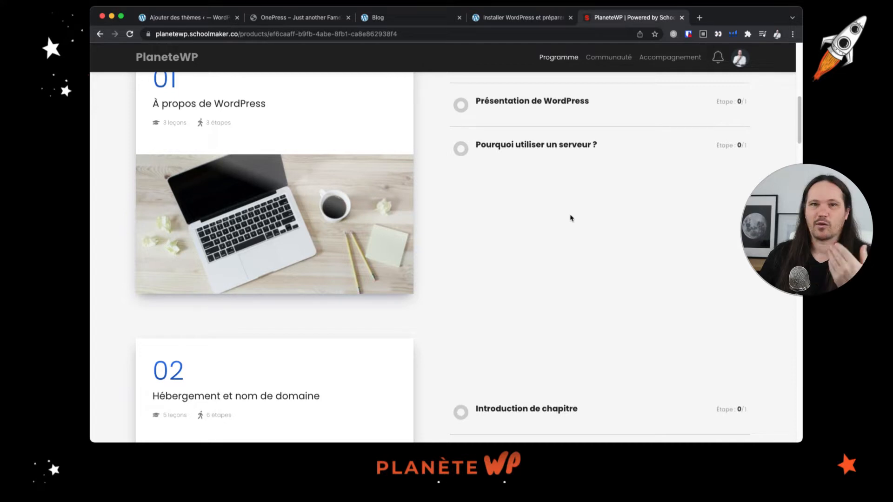
pyautogui.scroll(-3, 571, 218)
pyautogui.scroll(-2, 570, 217)
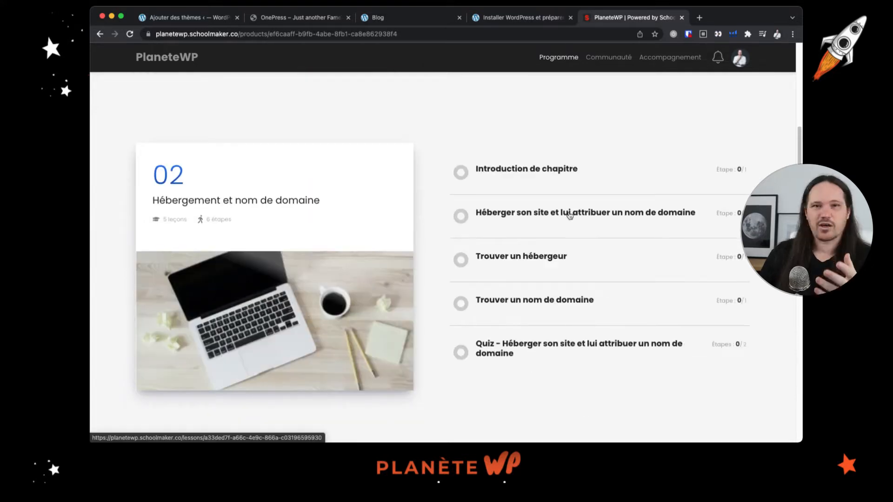
pyautogui.scroll(-1, 525, 270)
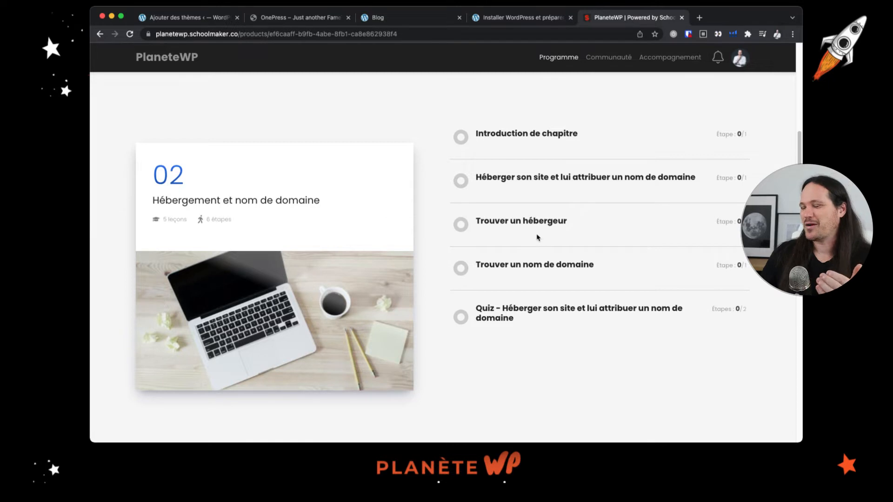
# - Open the lesson "Trouver un nom de domaine" and view its content below the video
pyautogui.click(535, 269)
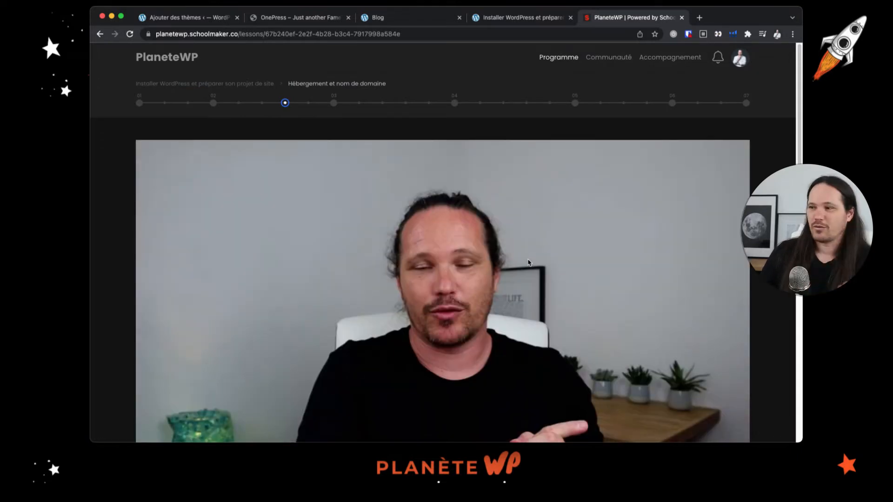
pyautogui.scroll(-4, 529, 262)
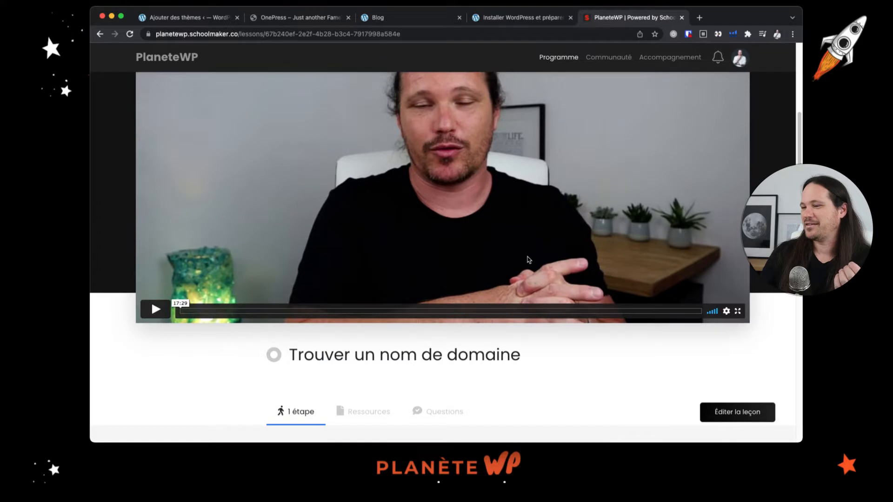
pyautogui.scroll(-2, 529, 260)
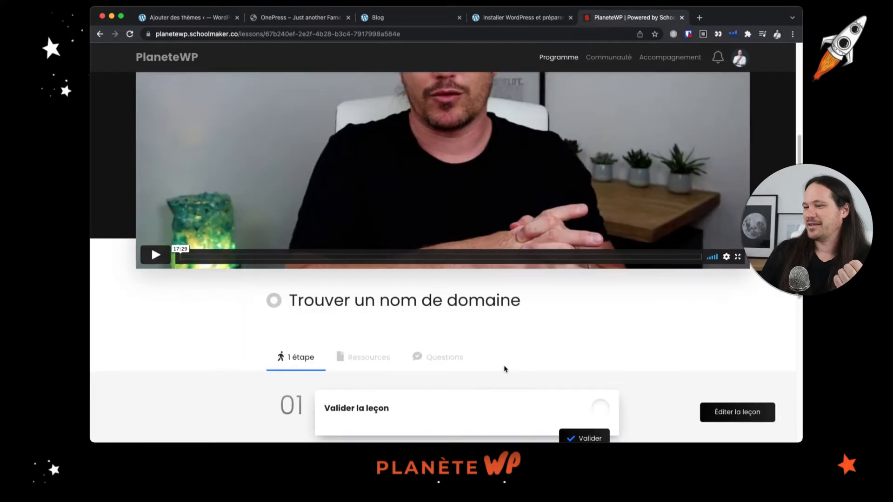
# - View the new-question form in the lesson's questions section and close it without posting
pyautogui.click(443, 360)
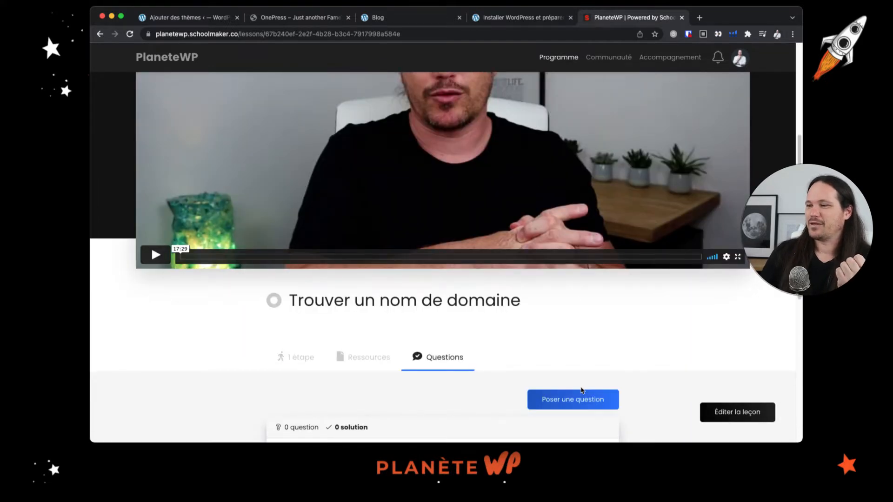
pyautogui.click(588, 401)
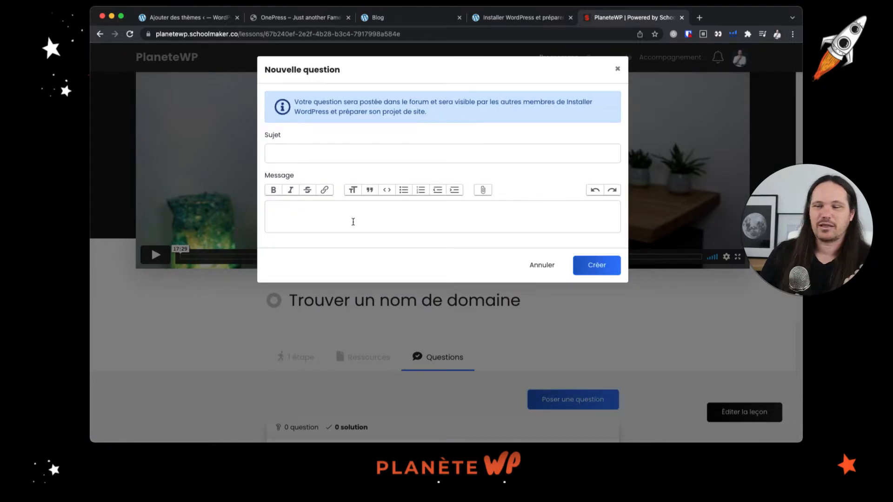
pyautogui.click(616, 71)
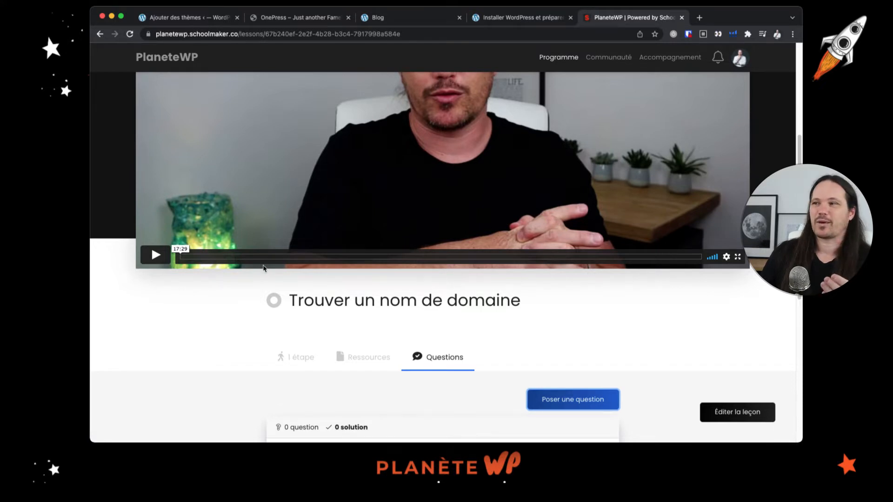
pyautogui.scroll(5, 275, 273)
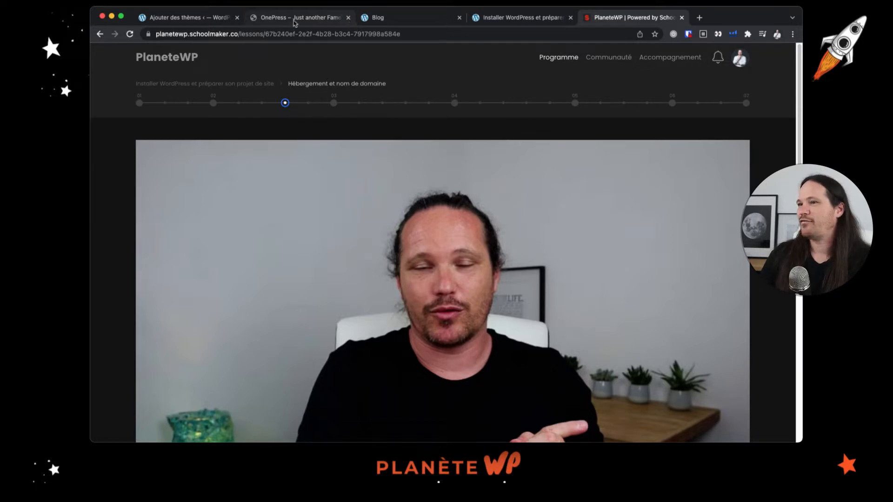
# - Go back to the WordPress theme installation page and examine the OnePress preview from header to footer, including its sidebar
pyautogui.click(208, 21)
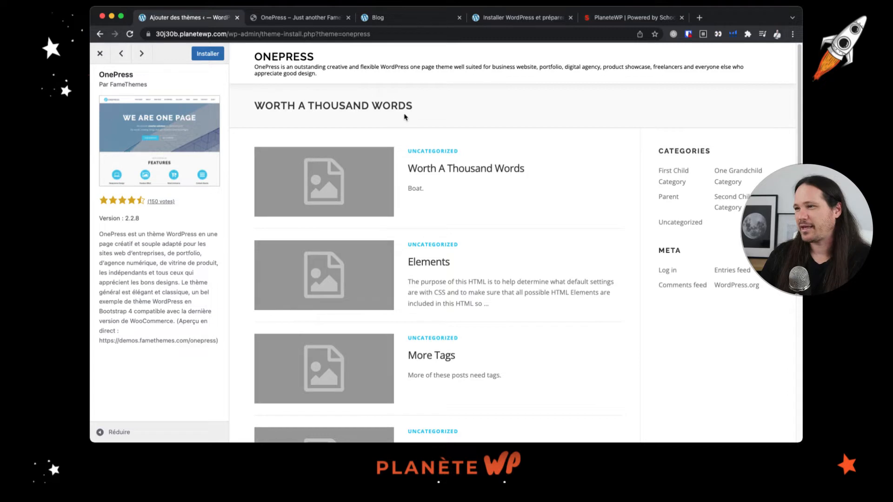
pyautogui.scroll(-8, 558, 182)
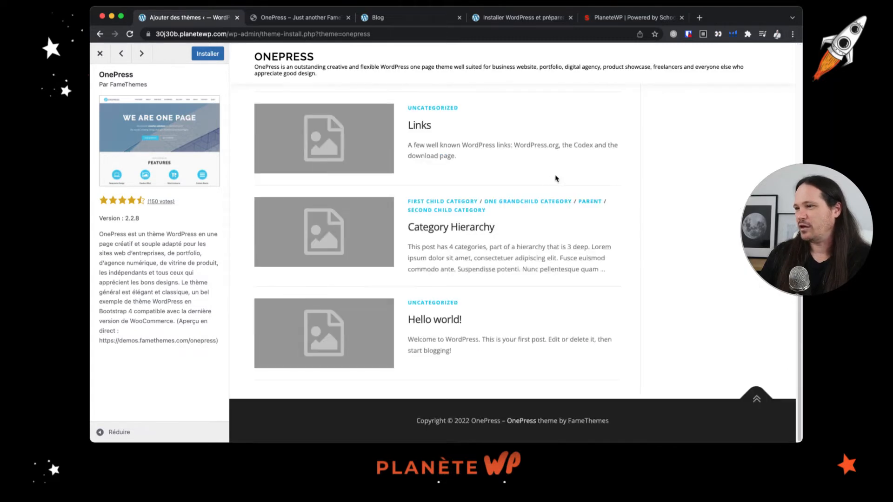
pyautogui.scroll(5, 555, 178)
pyautogui.scroll(5, 556, 179)
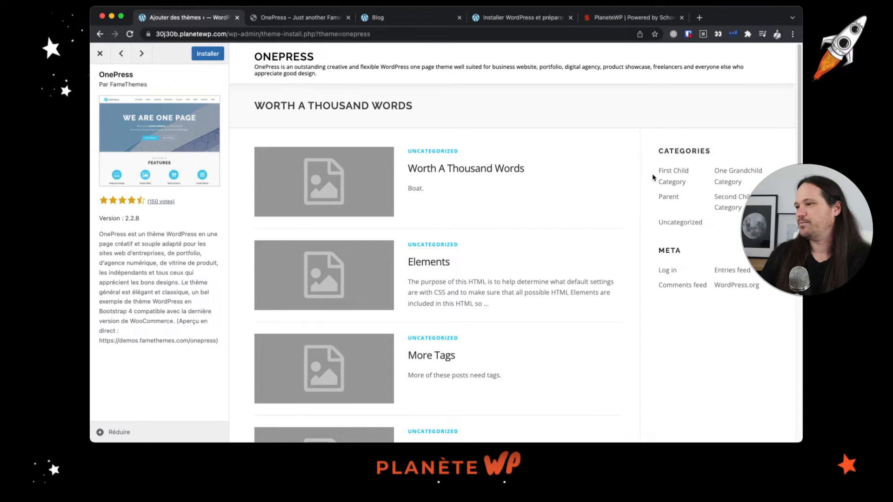
pyautogui.scroll(-3, 708, 199)
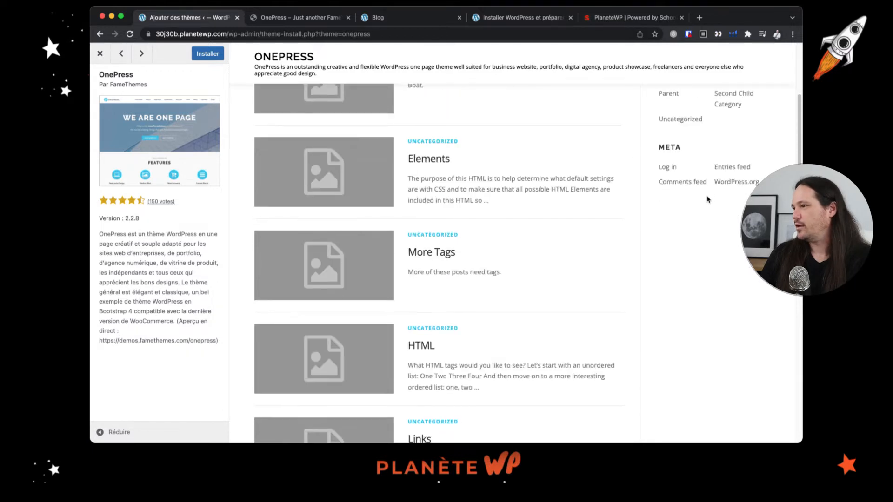
pyautogui.scroll(-3, 707, 199)
pyautogui.scroll(5, 707, 199)
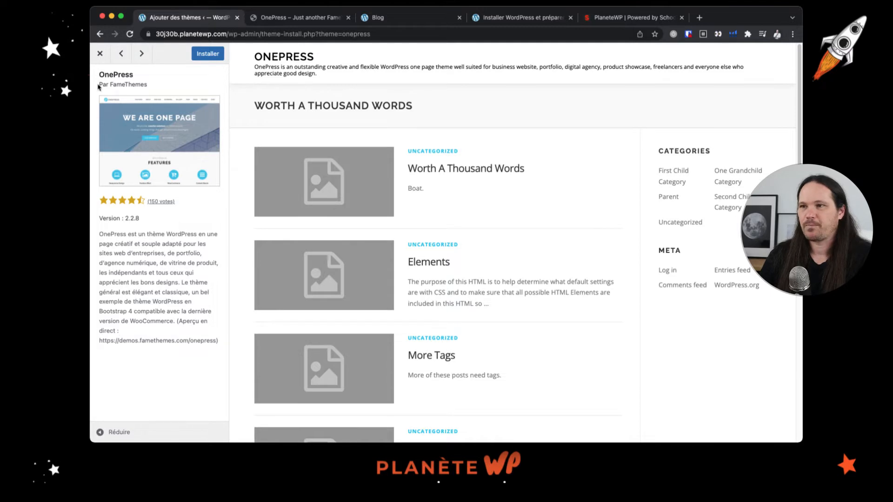
# - Examine the OnePress details for the theme author and the description's mentions of Bootstrap 4 and WooCommerce compatibility
pyautogui.moveTo(111, 84); pyautogui.dragTo(162, 90)
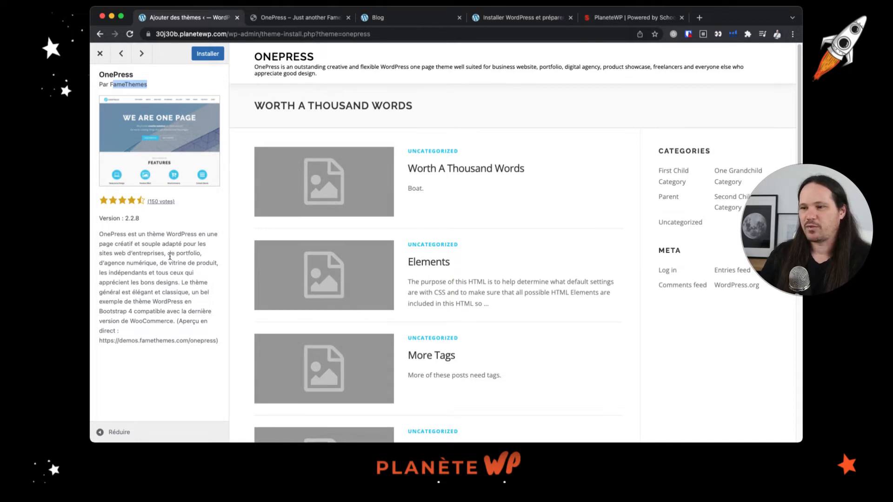
pyautogui.moveTo(99, 310); pyautogui.dragTo(132, 310)
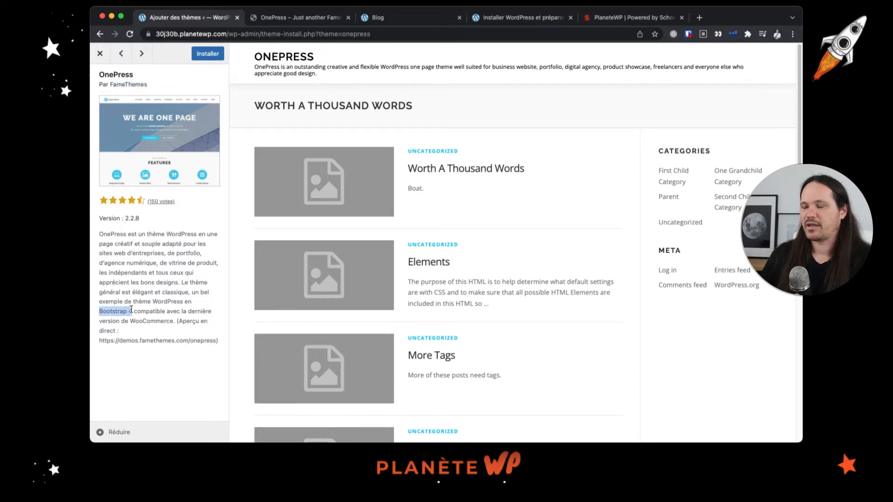
pyautogui.click(185, 310)
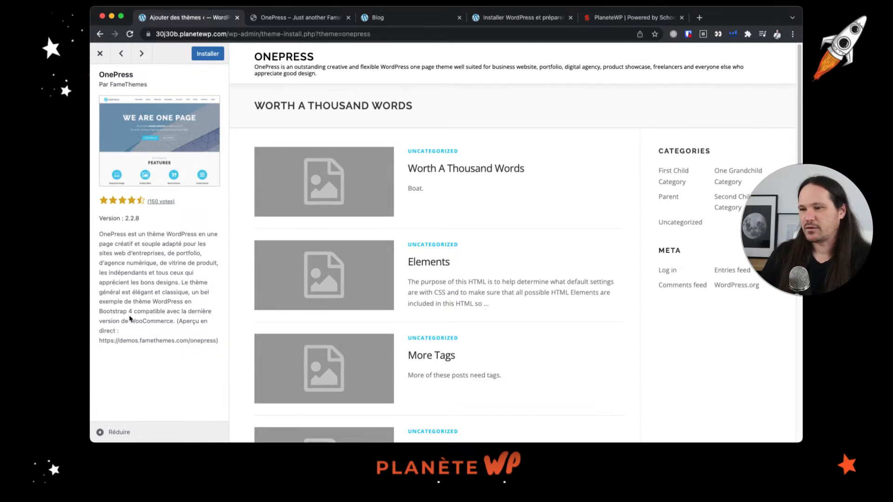
pyautogui.moveTo(132, 312); pyautogui.dragTo(98, 314)
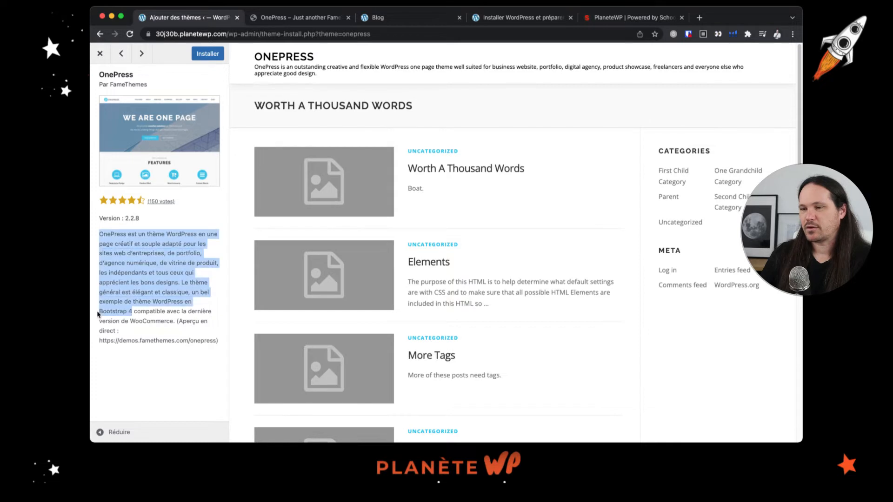
pyautogui.click(128, 312)
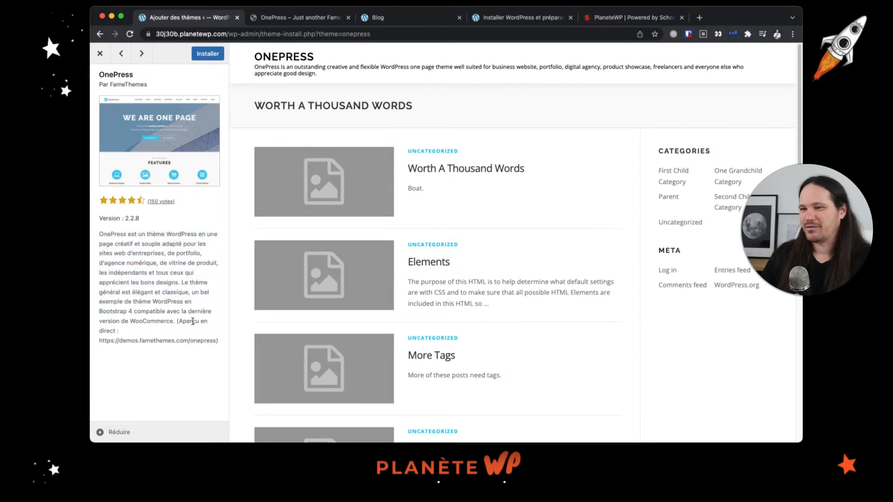
pyautogui.moveTo(132, 321); pyautogui.dragTo(173, 321)
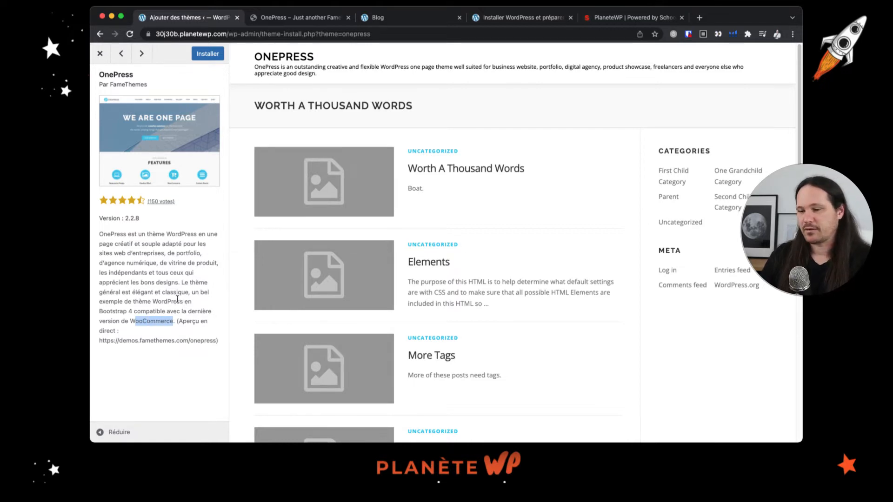
# - Switch to the OnePress demo site and view the hero section at the start of its page
pyautogui.click(282, 23)
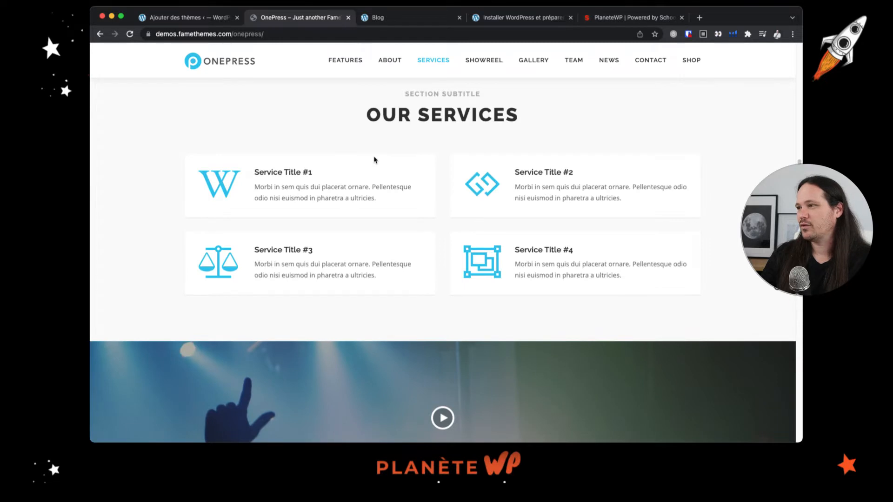
pyautogui.scroll(8, 373, 160)
pyautogui.scroll(10, 372, 160)
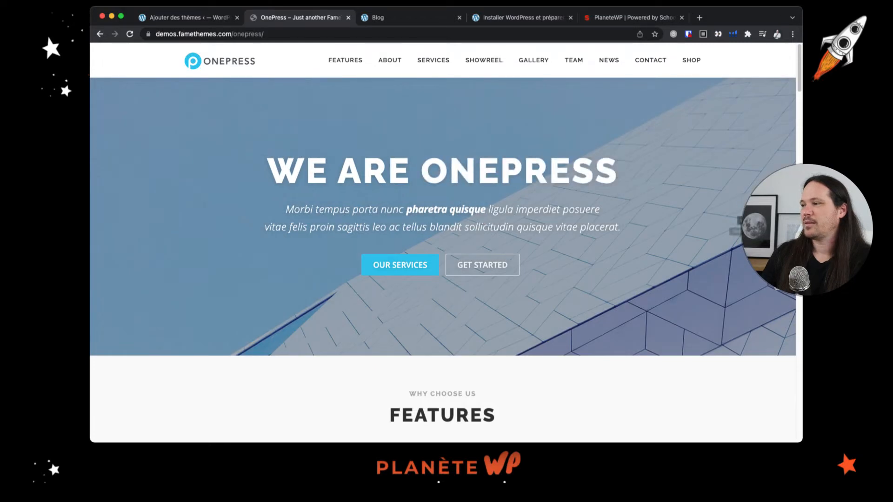
# - Jump to the demo's services section and examine the parallax showreel, gallery and agency facts below it
pyautogui.click(781, 232)
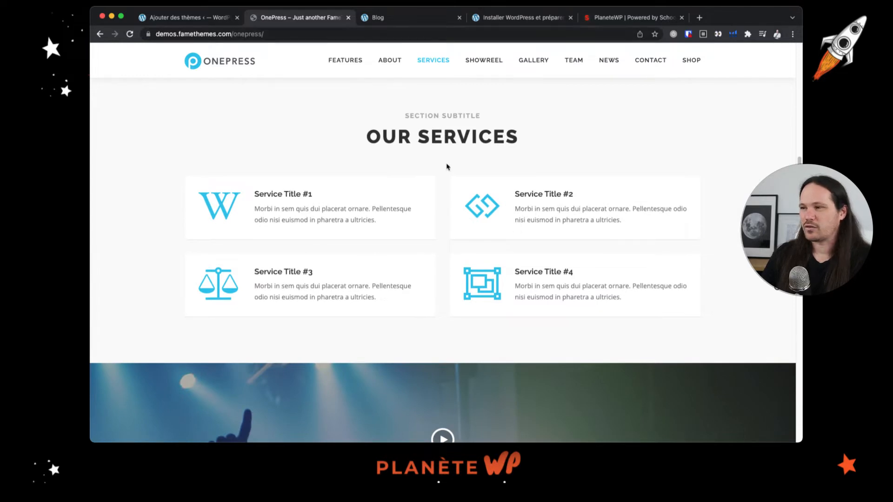
pyautogui.scroll(-5, 446, 167)
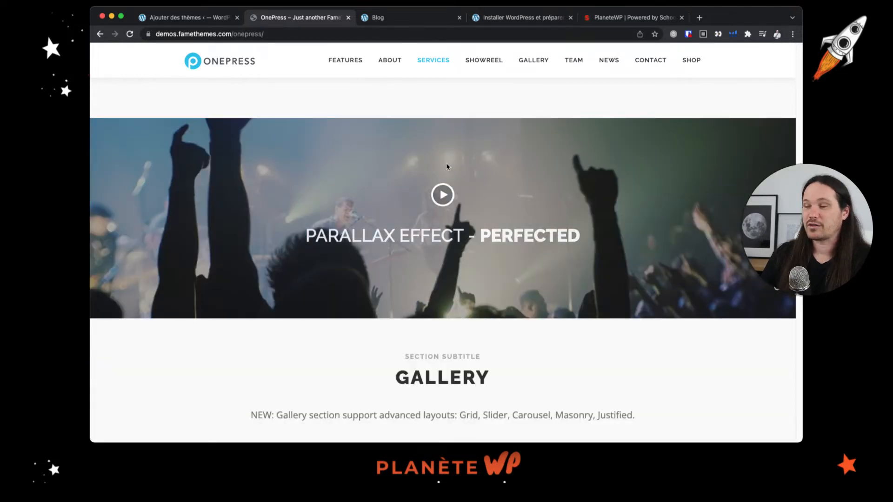
pyautogui.scroll(-8, 447, 167)
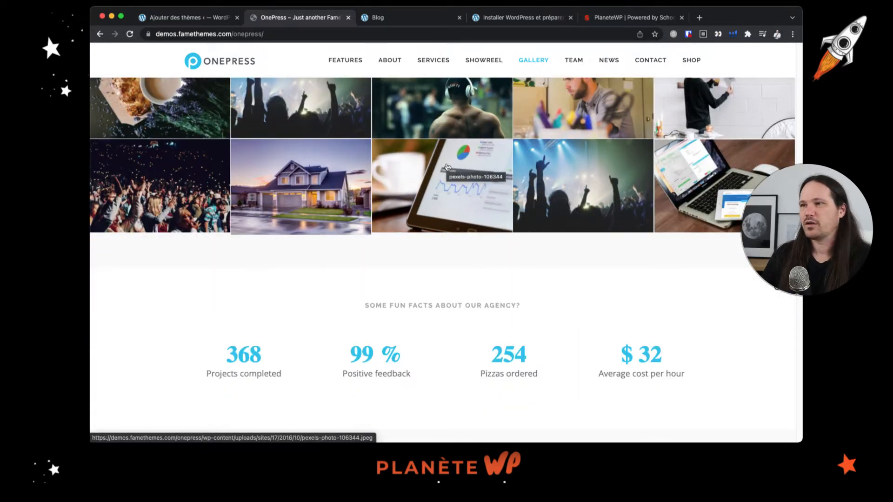
pyautogui.scroll(2, 447, 166)
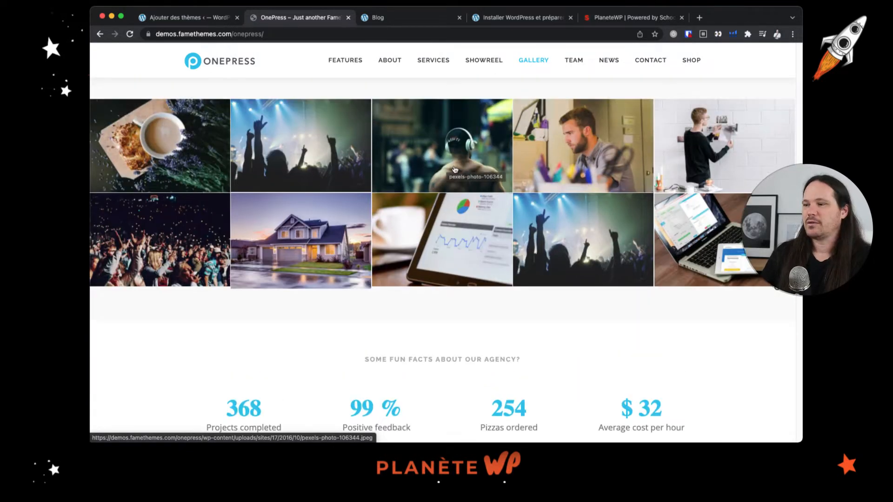
pyautogui.scroll(6, 384, 139)
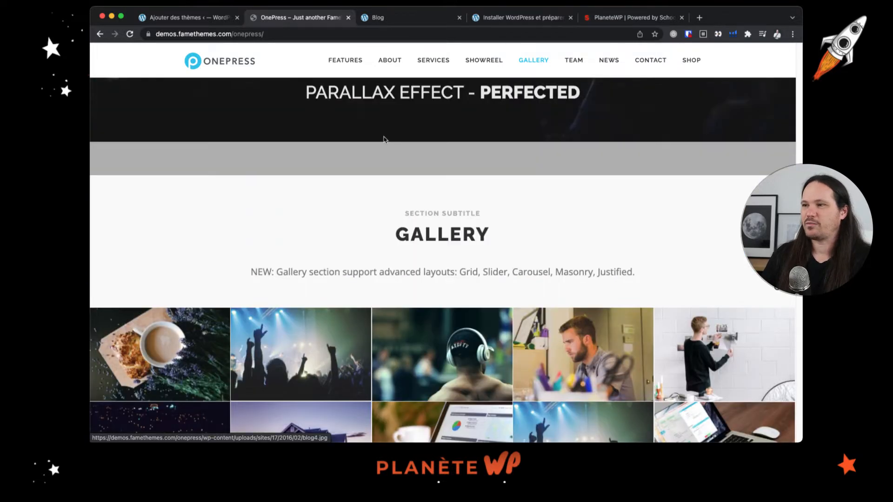
# - Return to the demo's hero section and jump to a section further down the page
pyautogui.scroll(20, 384, 139)
pyautogui.scroll(15, 486, 146)
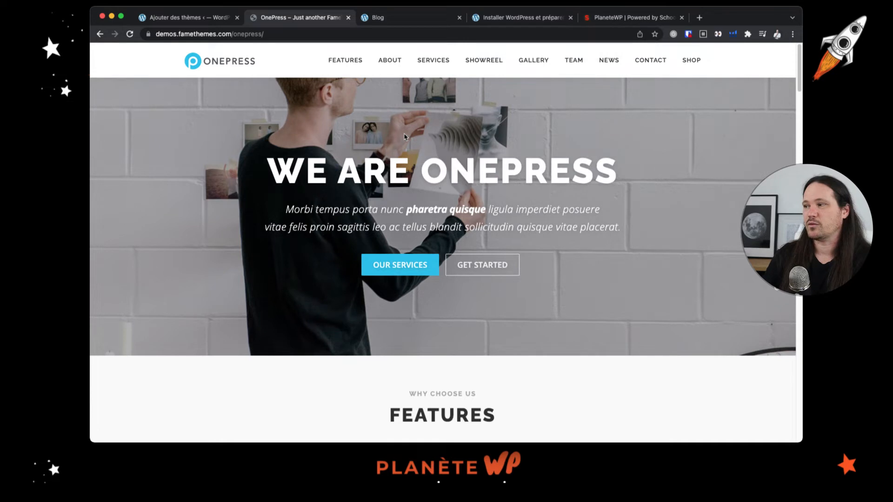
pyautogui.scroll(-1, 722, 220)
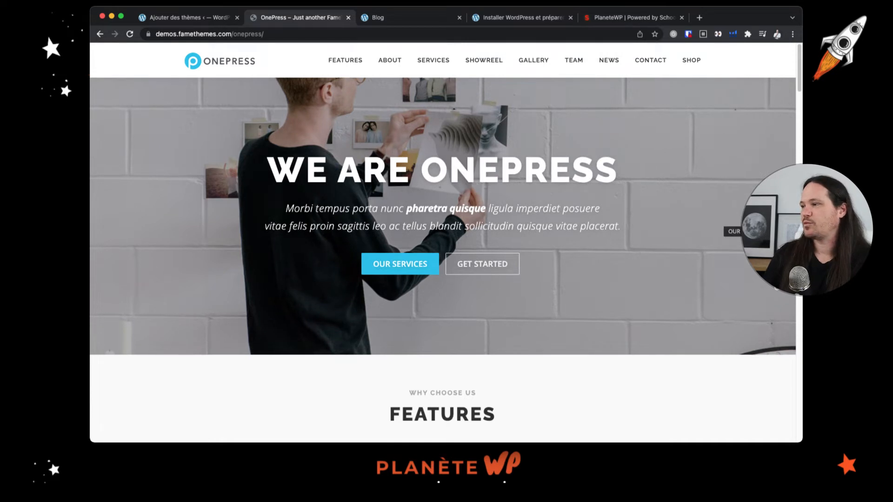
pyautogui.click(723, 220)
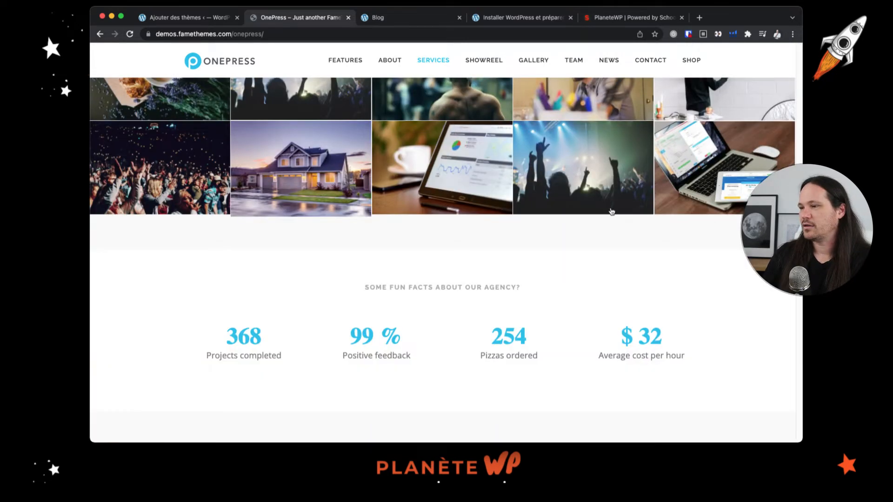
# - Examine the demo's team and latest news sections, and return to the hero section at the start of the page
pyautogui.scroll(-5, 612, 212)
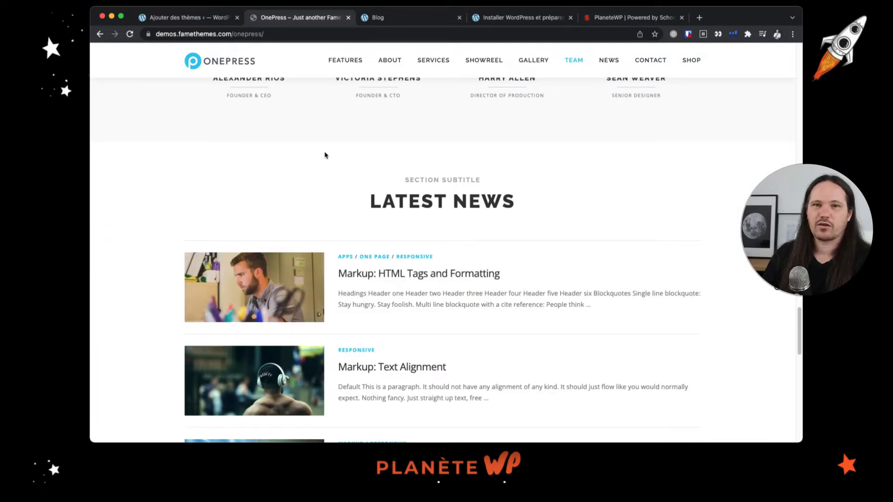
pyautogui.scroll(15, 305, 149)
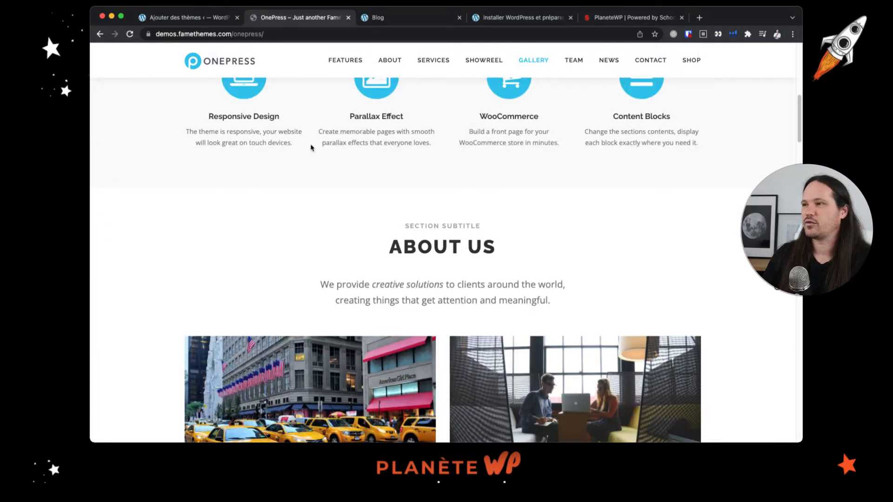
pyautogui.scroll(10, 311, 147)
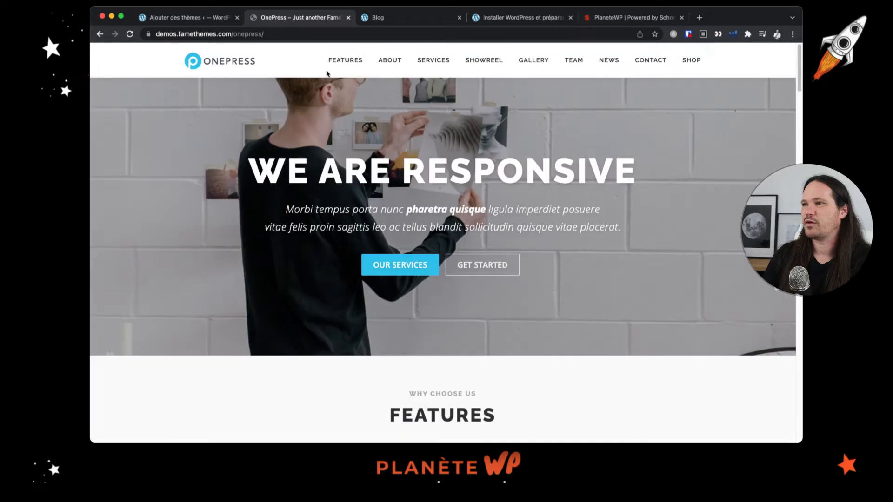
# - Switch to the WordPress theme preview, and install and activate the OnePress theme on the site
pyautogui.click(188, 16)
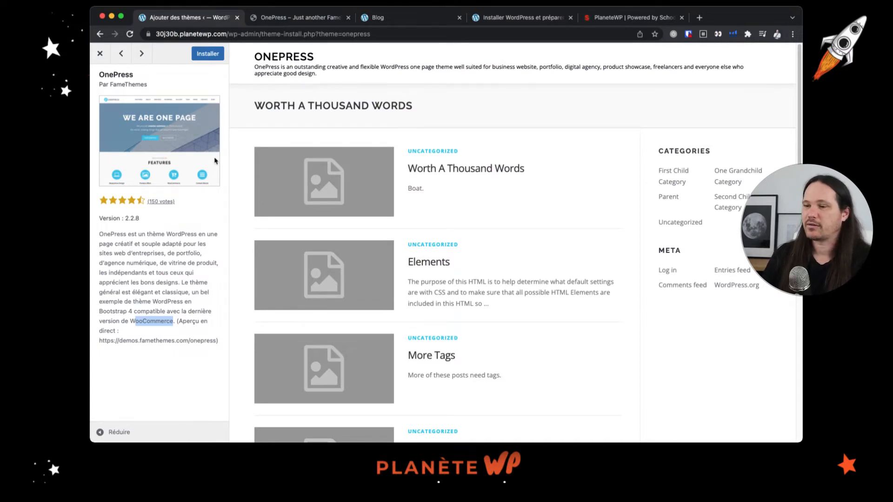
pyautogui.click(204, 55)
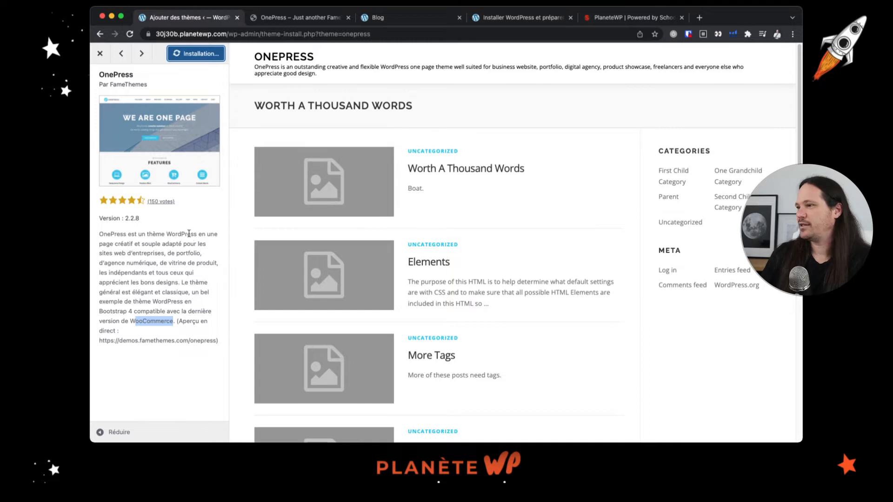
pyautogui.click(209, 53)
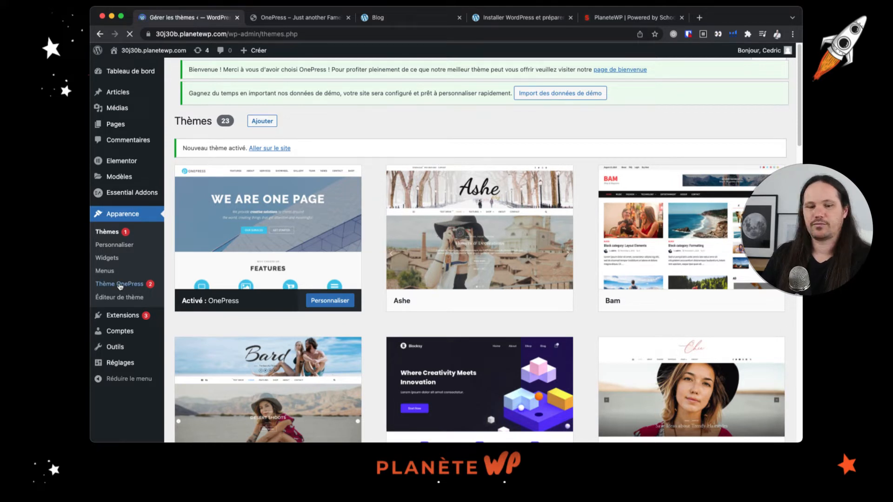
# - Open the OnePress theme dashboard and examine its overview list of homepage sections, from Hero to the Plus-only Témoignages
pyautogui.click(120, 285)
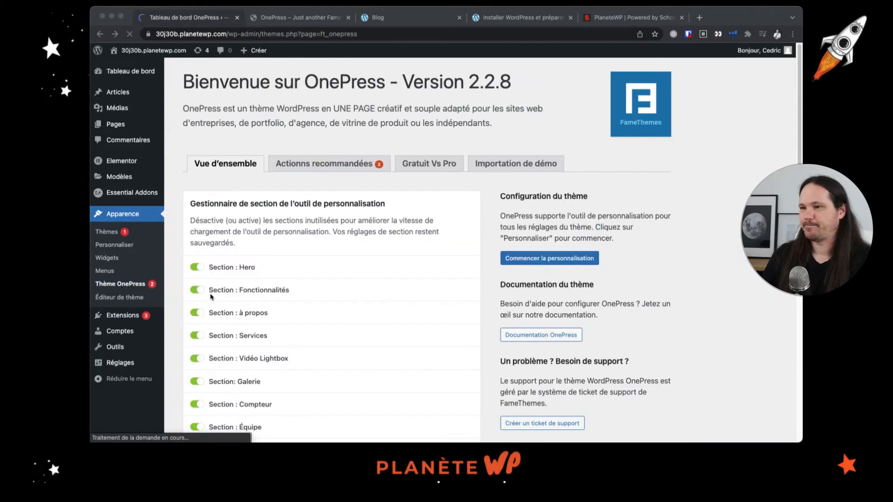
pyautogui.scroll(-1, 210, 293)
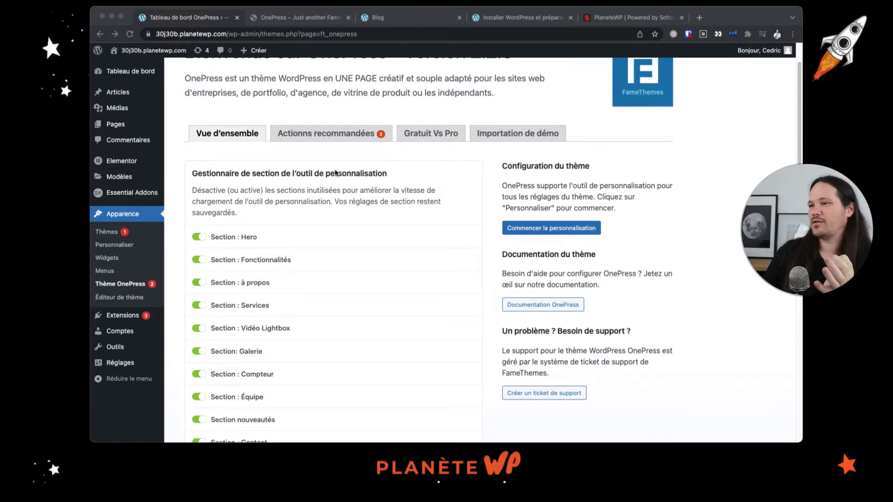
pyautogui.scroll(-5, 272, 292)
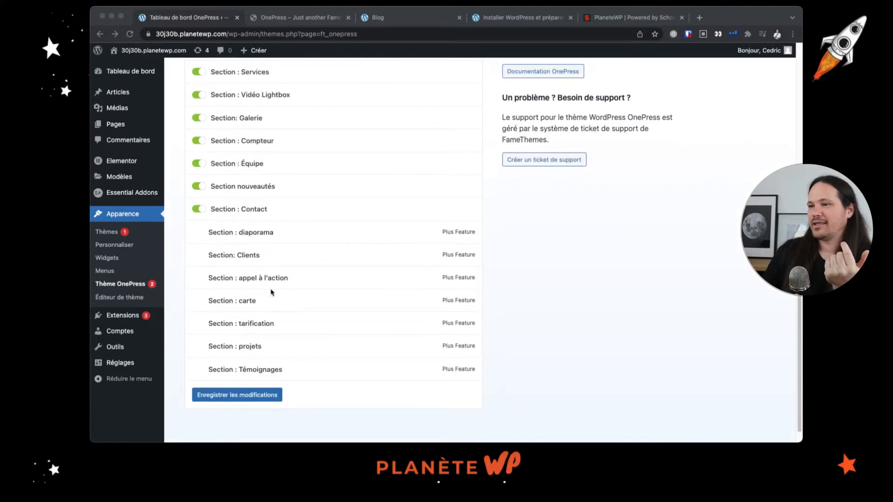
pyautogui.scroll(1, 272, 292)
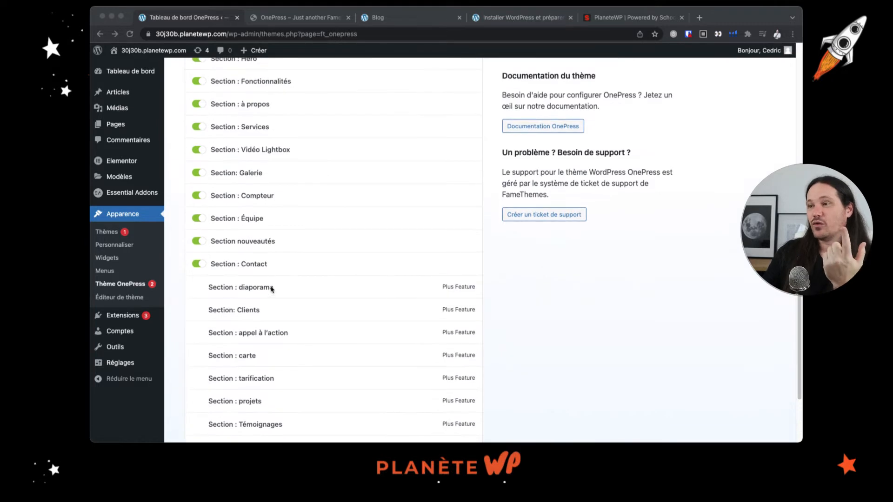
pyautogui.scroll(1, 272, 285)
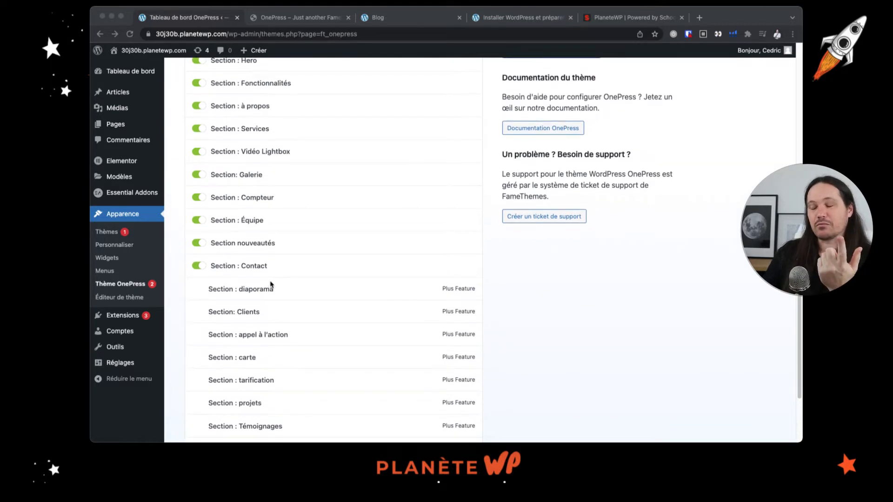
pyautogui.scroll(3, 271, 286)
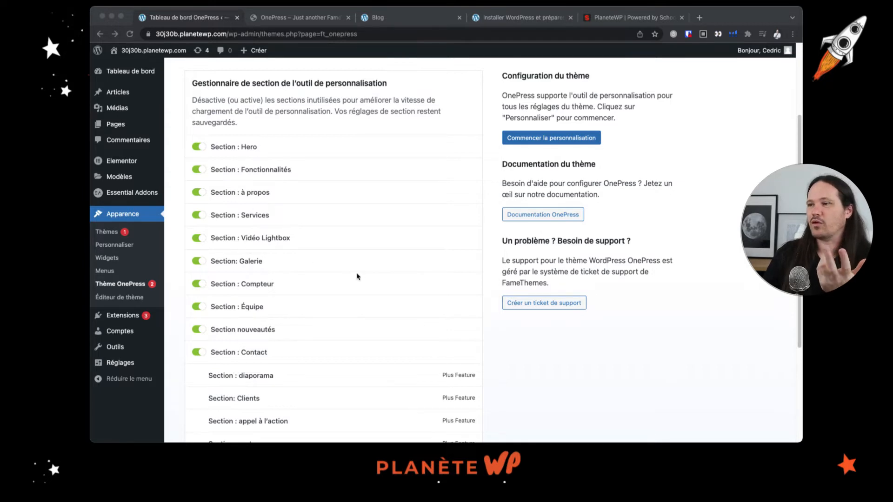
pyautogui.scroll(5, 356, 274)
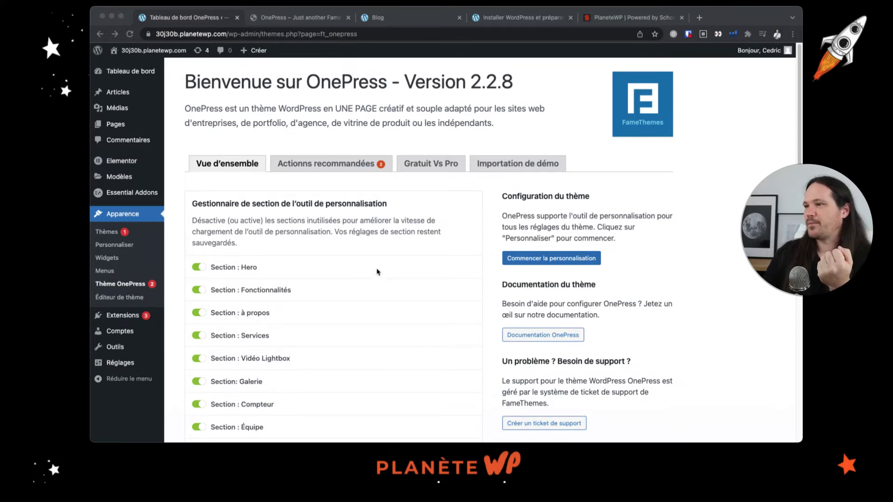
# - Open the Gratuit Vs Pro comparison and read the OnePress and OnePress Plus features through to 24/7 Priority Support
pyautogui.click(439, 165)
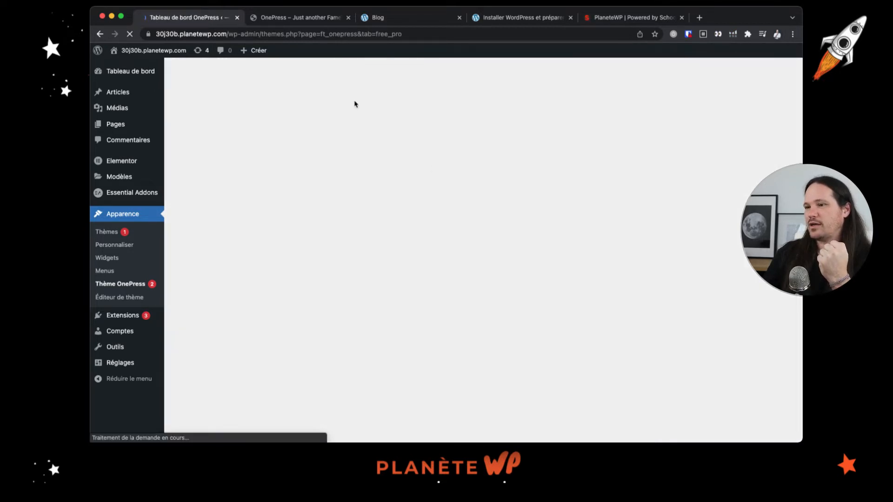
pyautogui.scroll(-1, 404, 215)
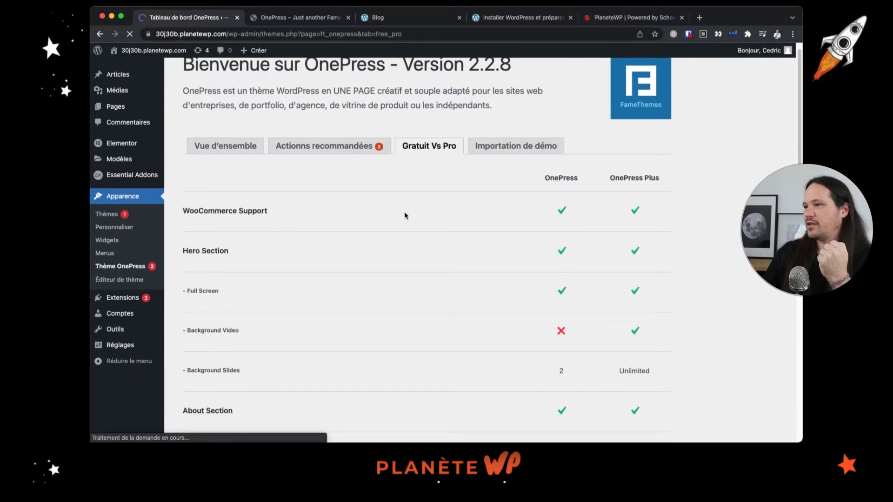
pyautogui.scroll(-3, 405, 216)
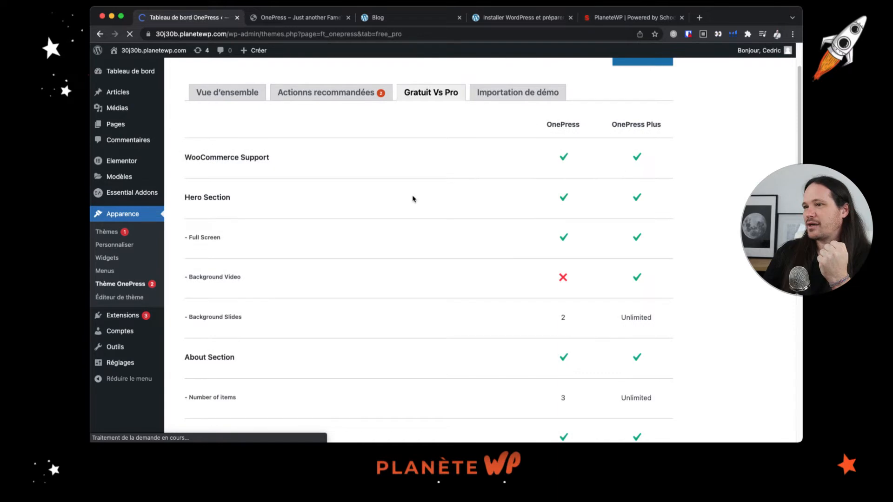
pyautogui.moveTo(665, 124); pyautogui.dragTo(620, 124)
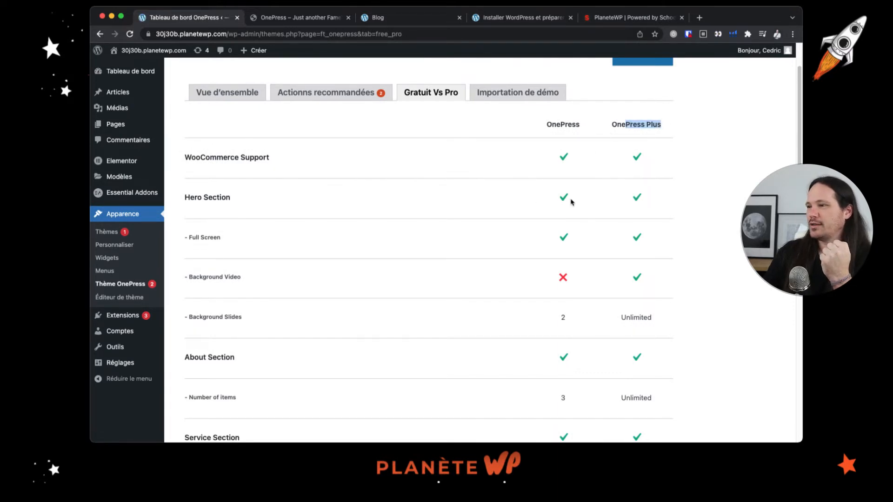
pyautogui.scroll(-1, 568, 279)
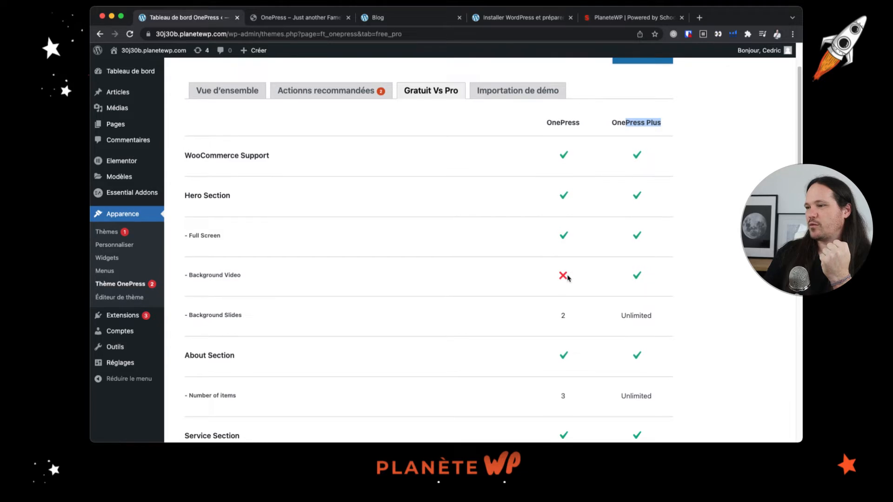
pyautogui.scroll(-5, 568, 278)
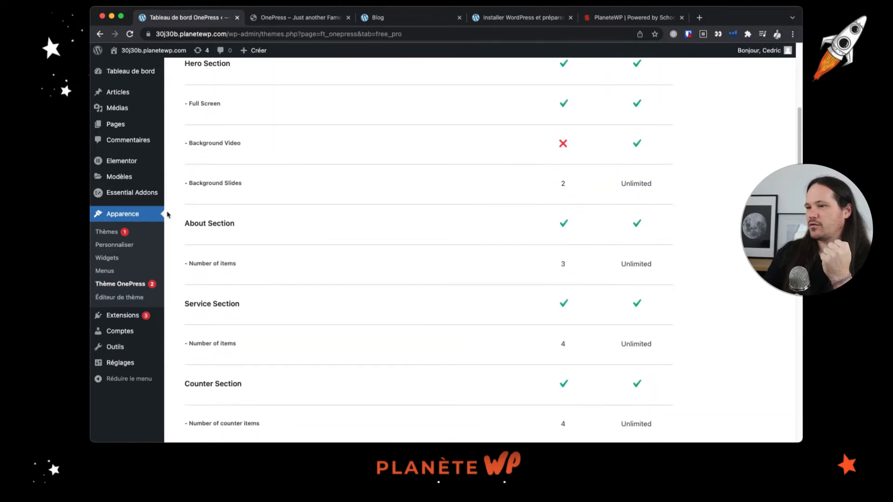
pyautogui.scroll(-7, 204, 231)
pyautogui.scroll(-9, 207, 232)
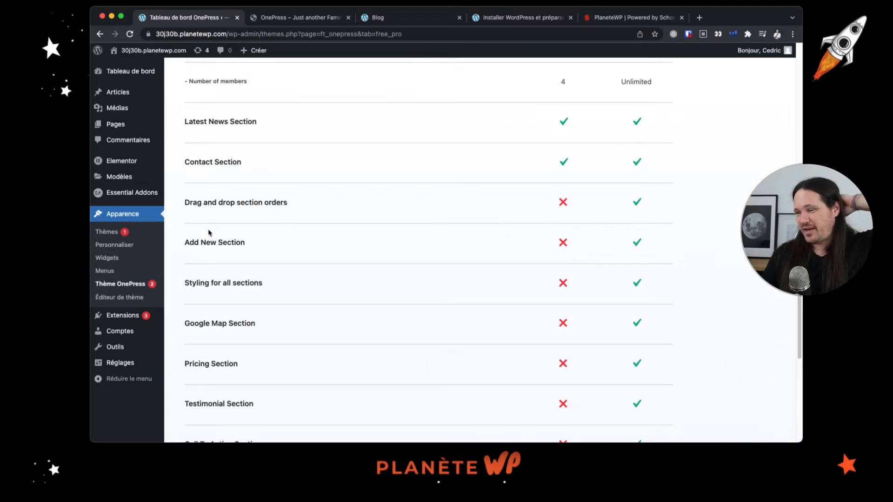
pyautogui.scroll(-5, 207, 232)
pyautogui.scroll(-5, 209, 233)
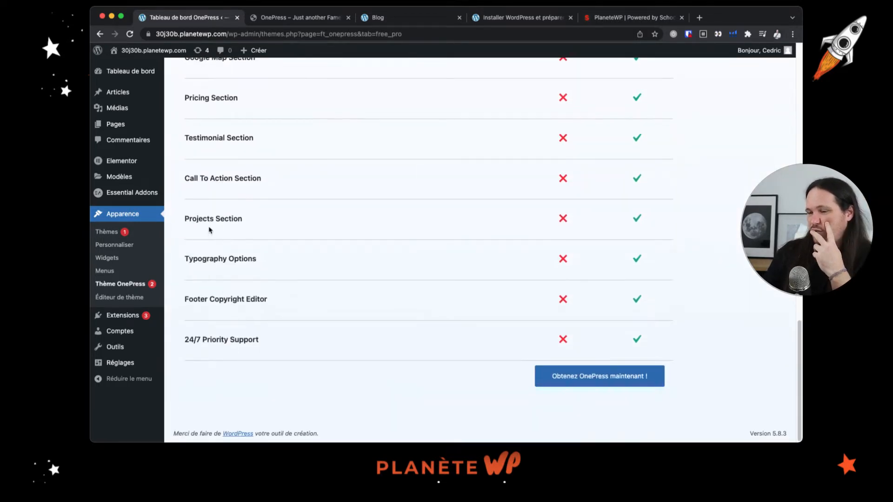
# - Review the comparison table back from Typography Options to WooCommerce Support, checking the free version's missing features and item limits
pyautogui.scroll(3, 209, 230)
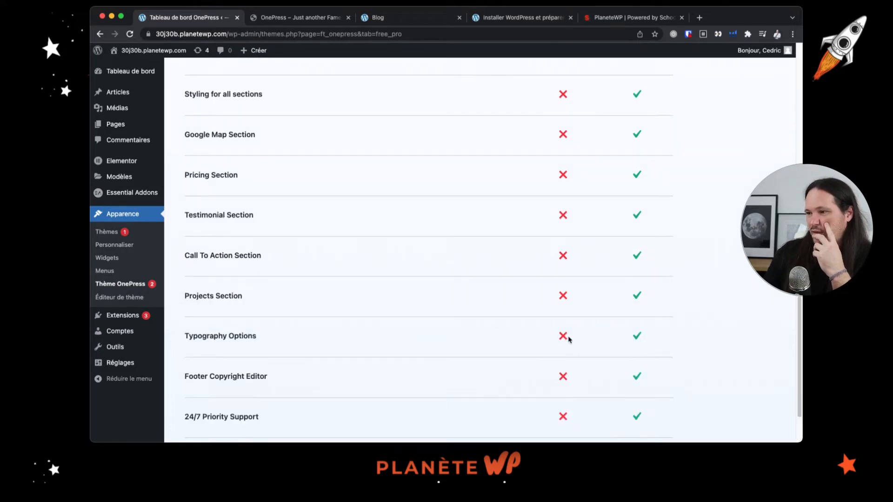
pyautogui.scroll(2, 568, 339)
pyautogui.scroll(5, 569, 339)
pyautogui.scroll(5, 568, 340)
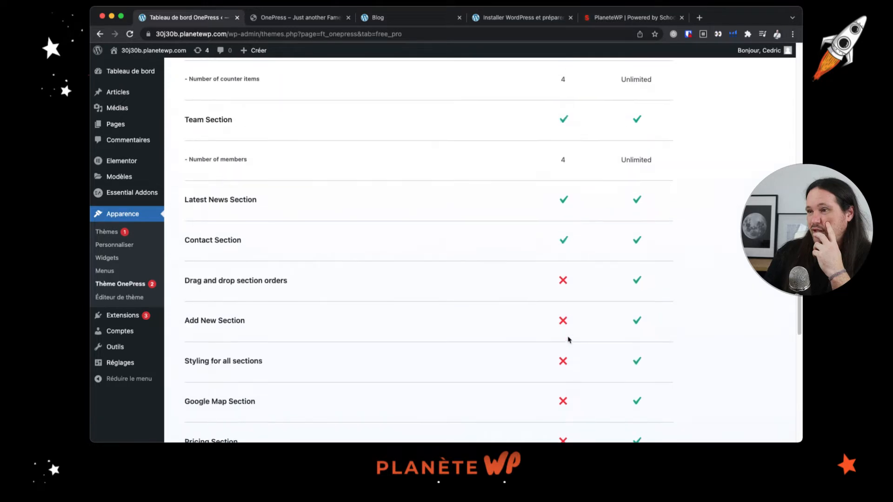
pyautogui.scroll(7, 568, 340)
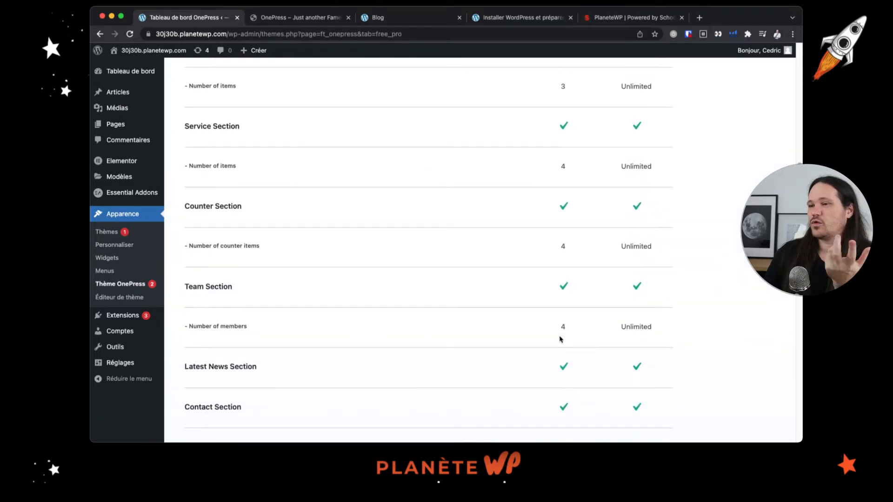
pyautogui.scroll(13, 560, 340)
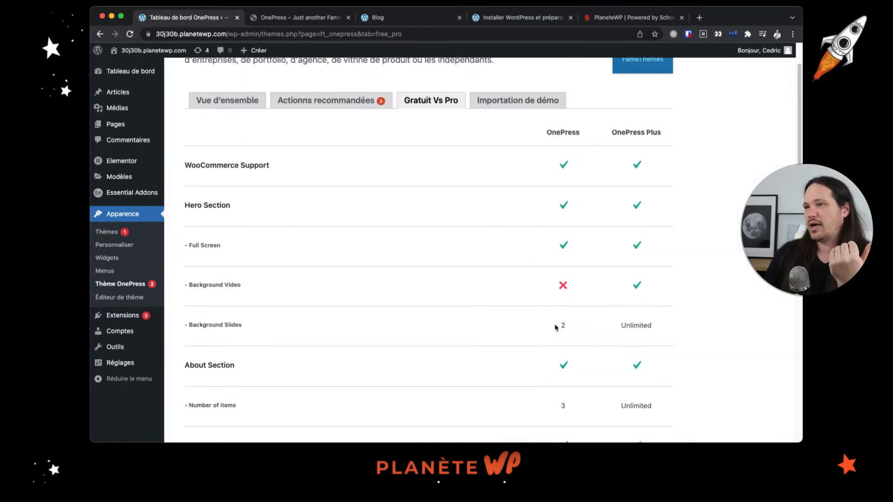
pyautogui.scroll(3, 555, 328)
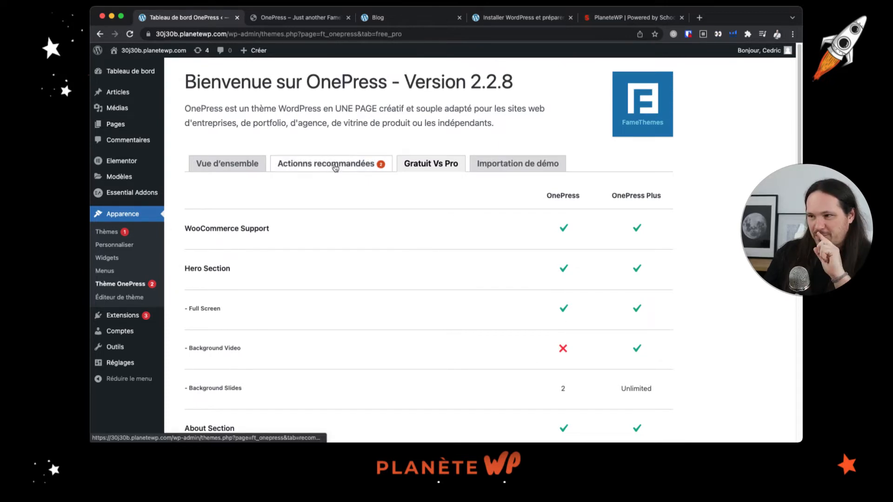
# - Open OnePress's recommended actions and examine the suggested extensions and the home page template action
pyautogui.click(298, 166)
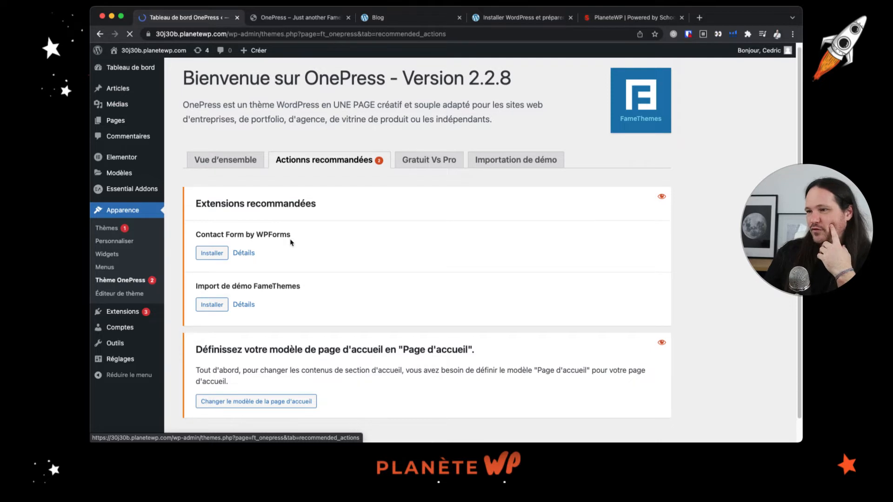
pyautogui.scroll(-1, 321, 298)
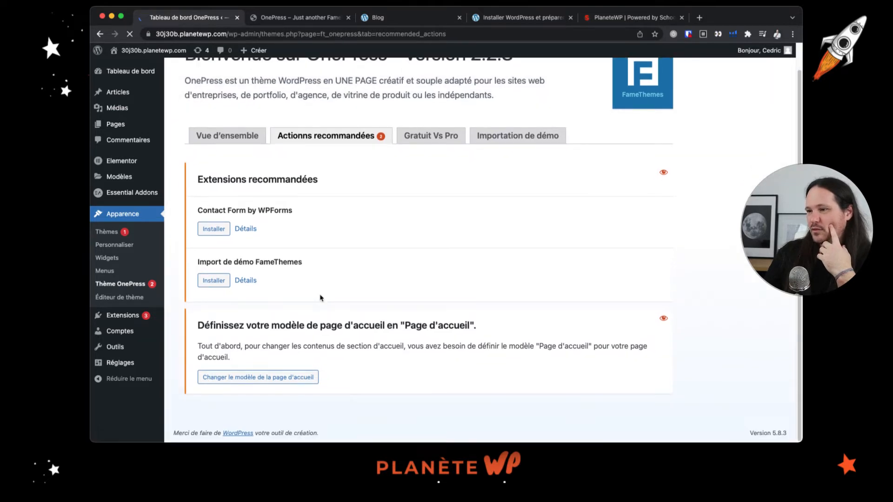
pyautogui.scroll(1, 380, 341)
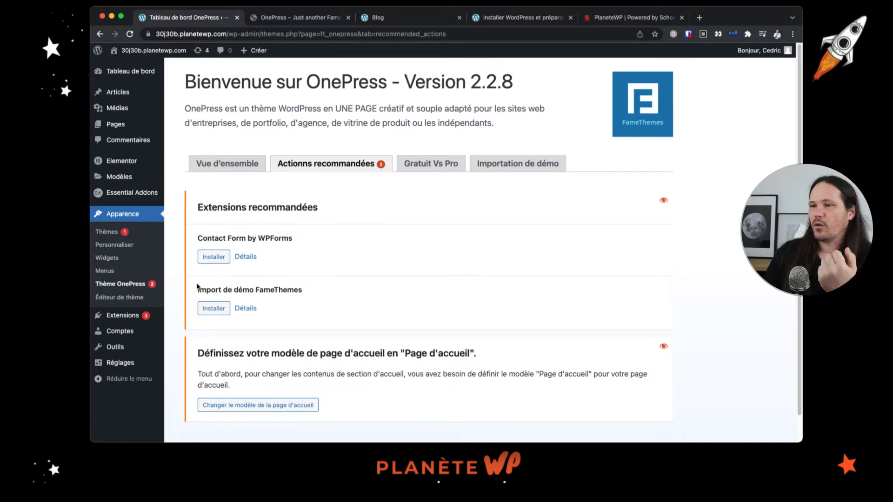
# - Launch the theme Customizer, and reload the site's Blog category page in its own browser tab to examine the article list in OnePress
pyautogui.click(131, 245)
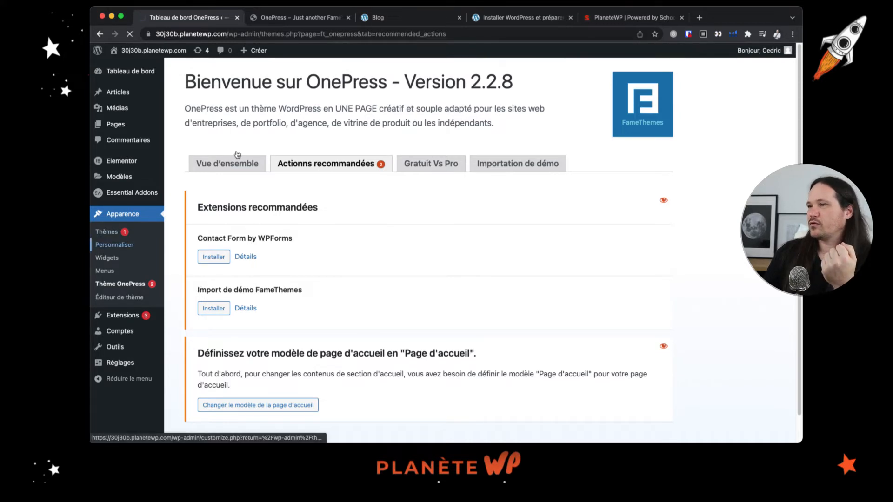
pyautogui.click(424, 17)
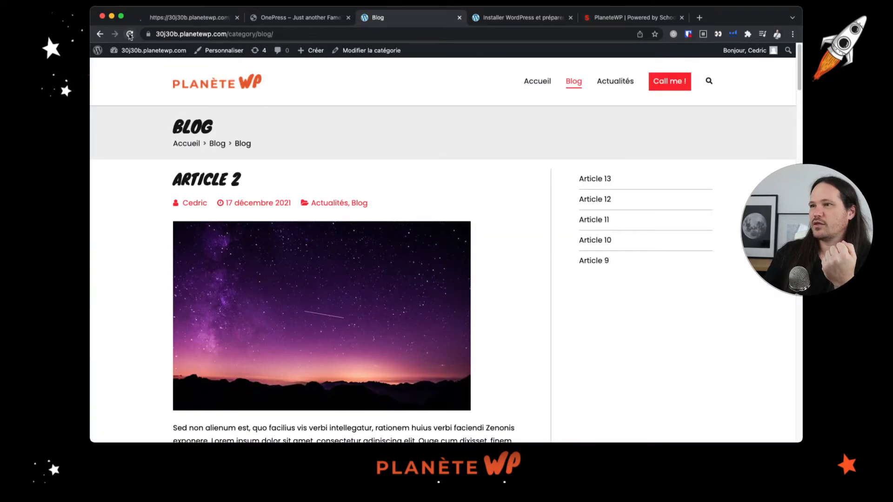
pyautogui.click(130, 34)
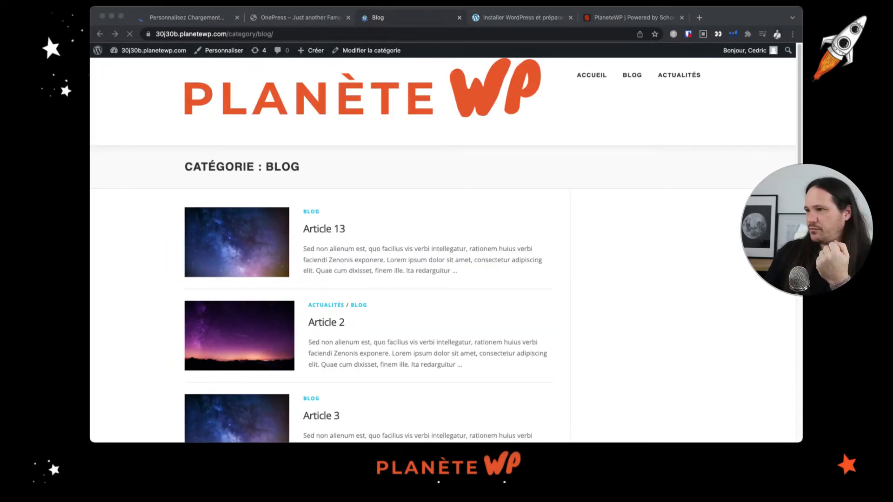
pyautogui.scroll(-10, 517, 304)
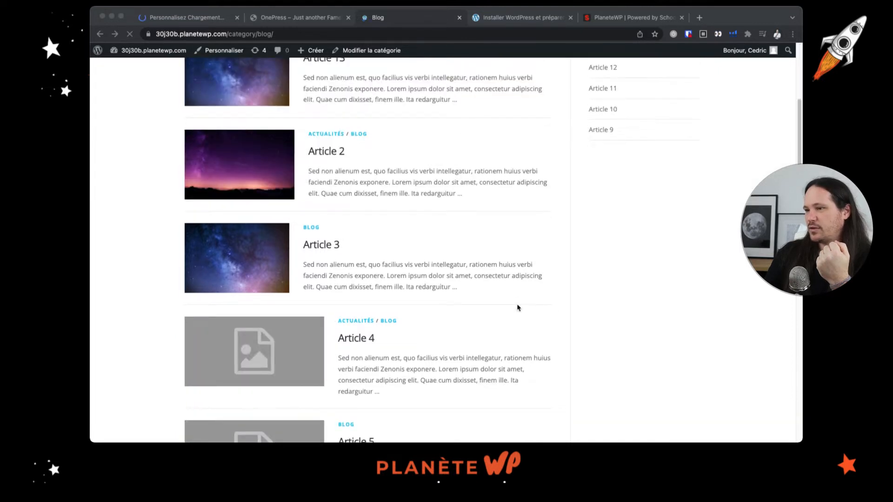
pyautogui.scroll(-3, 515, 303)
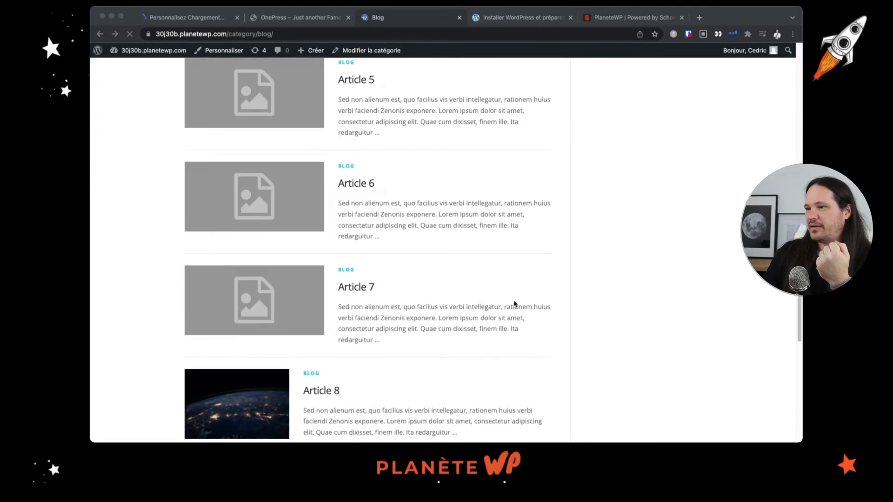
pyautogui.scroll(-3, 515, 304)
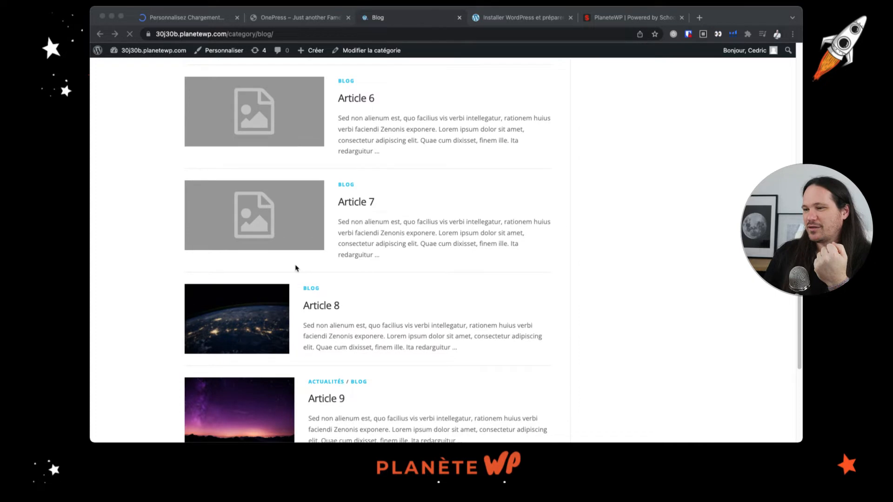
# - Review the Blog category page's articles down to Article 10 and the footer, and open Article 13 from the list
pyautogui.scroll(-3, 291, 167)
pyautogui.scroll(2, 303, 173)
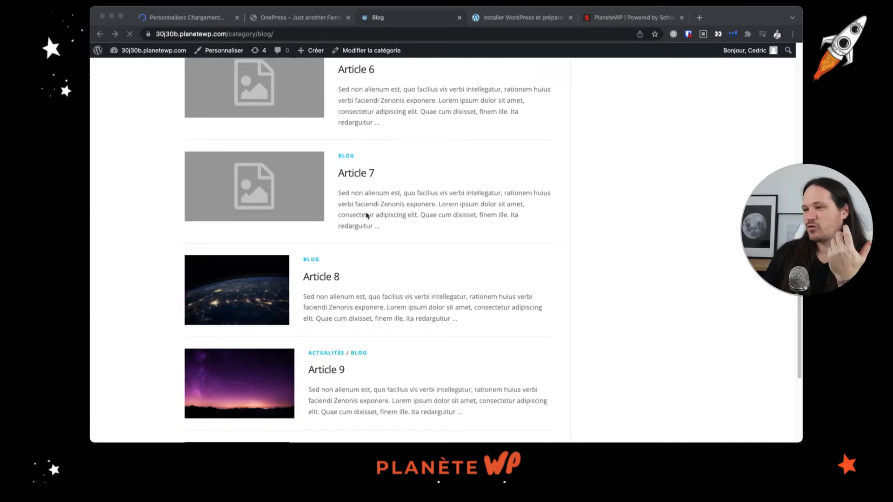
pyautogui.scroll(-3, 260, 186)
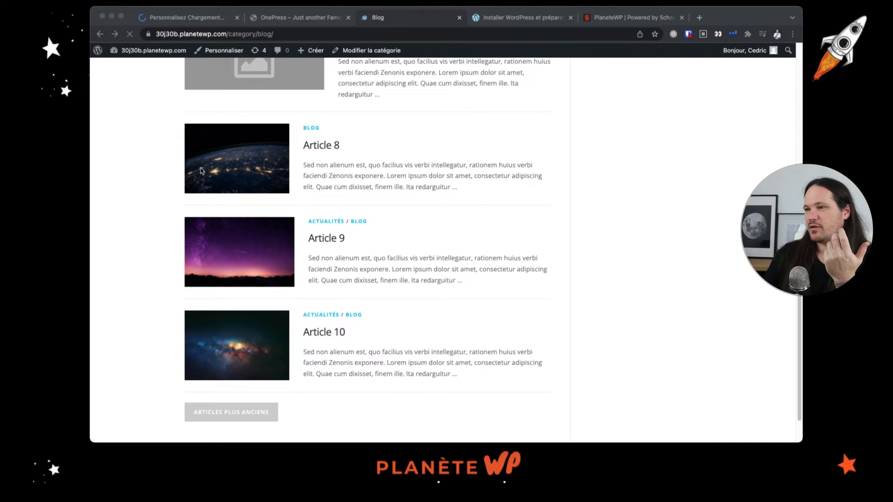
pyautogui.scroll(-2, 325, 339)
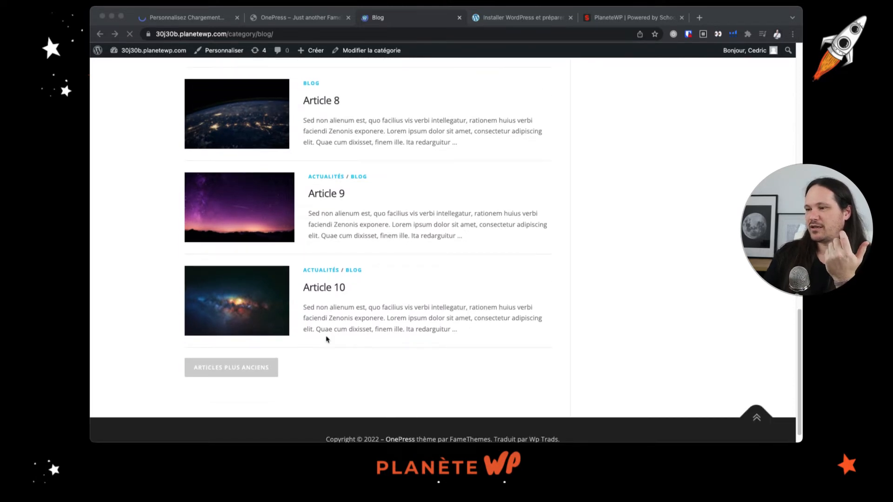
pyautogui.scroll(-1, 288, 346)
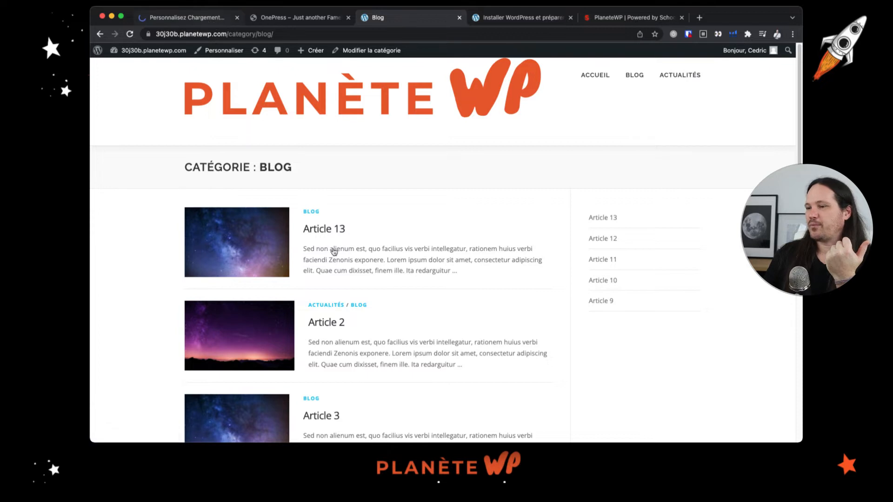
pyautogui.scroll(-1, 335, 233)
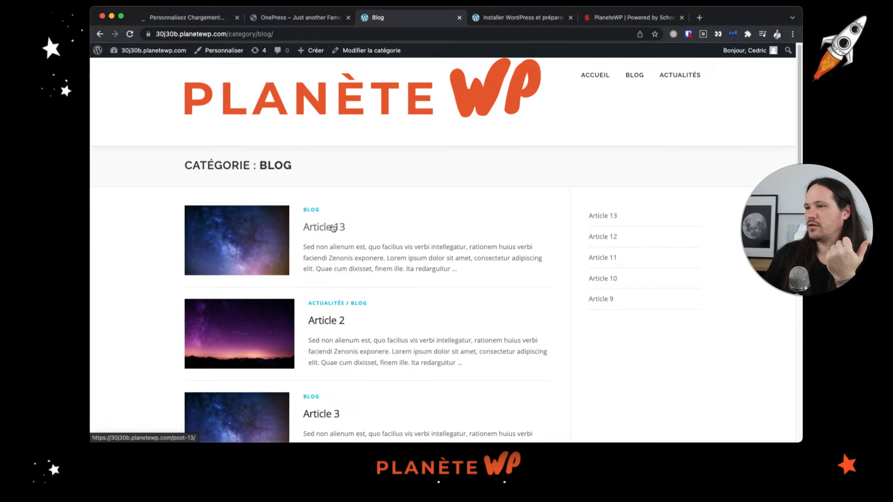
pyautogui.click(333, 228)
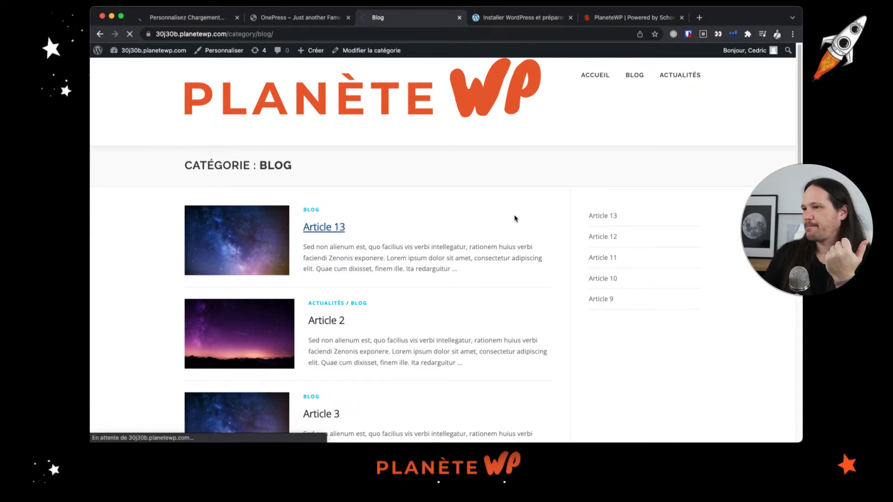
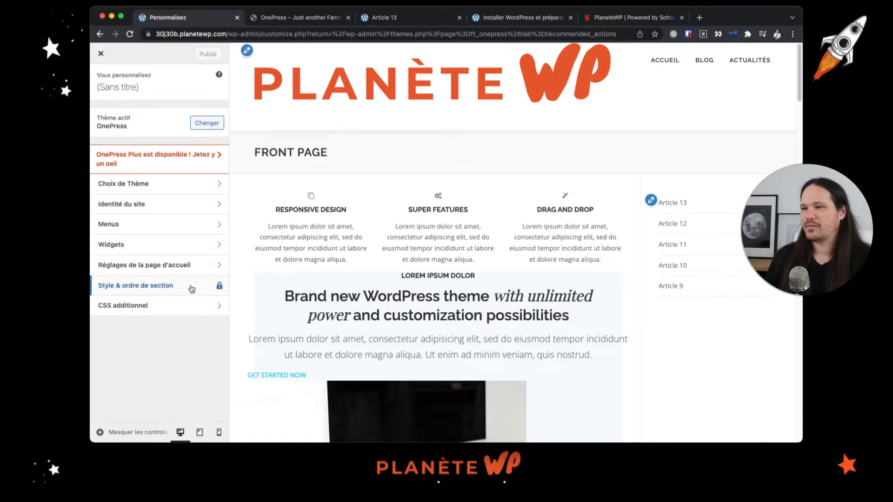
# - In the Customizer, examine the front page preview from its header down to the Contact us section and footer
pyautogui.scroll(-10, 453, 225)
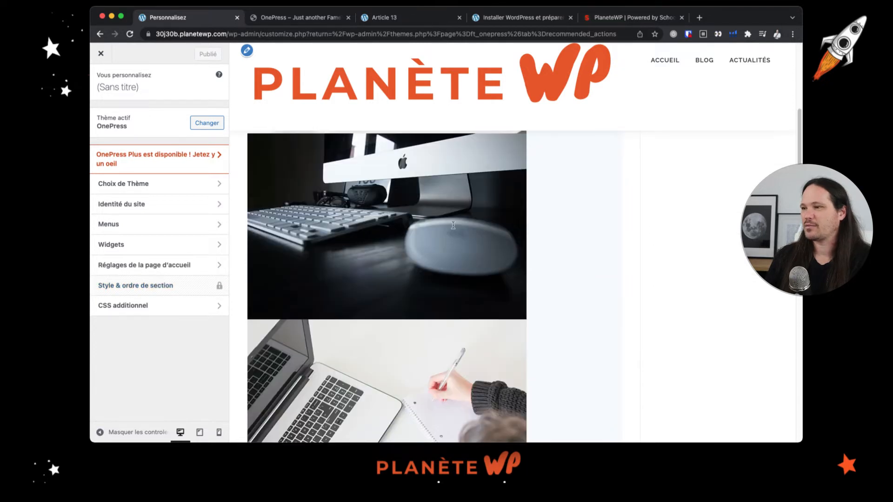
pyautogui.scroll(-15, 453, 225)
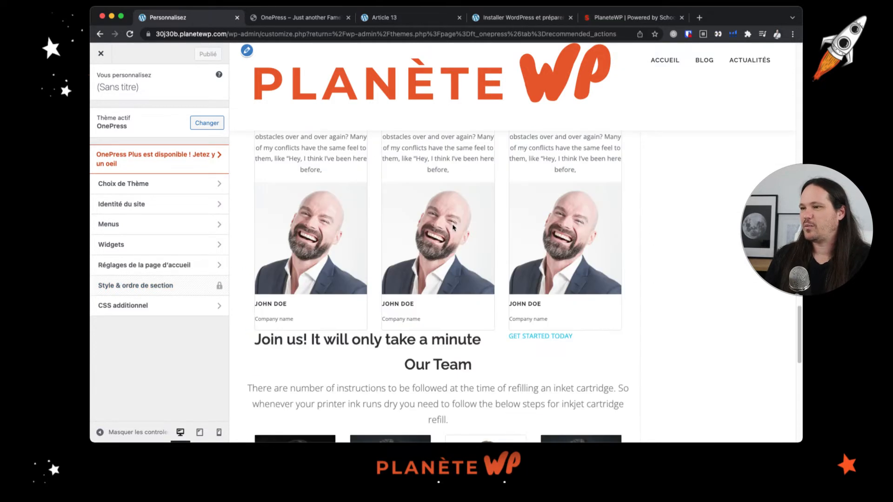
pyautogui.scroll(-5, 453, 227)
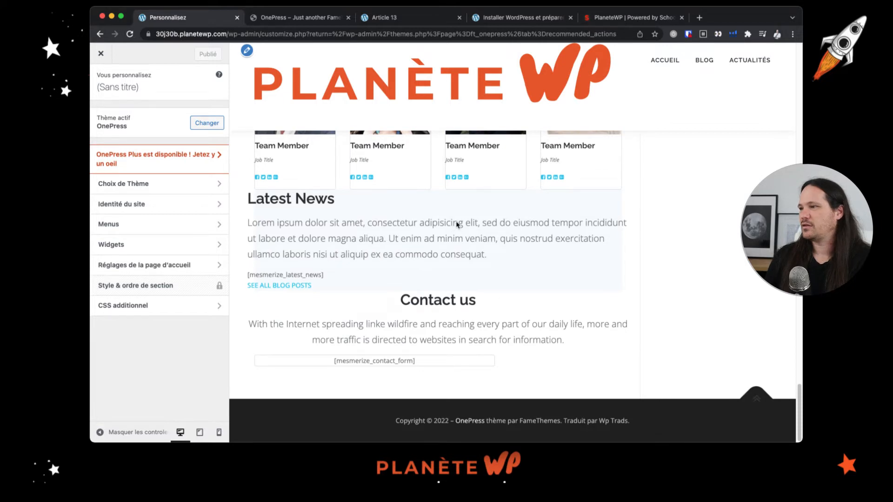
# - Load the Blog category in the Customizer preview and look through its article list
pyautogui.click(703, 61)
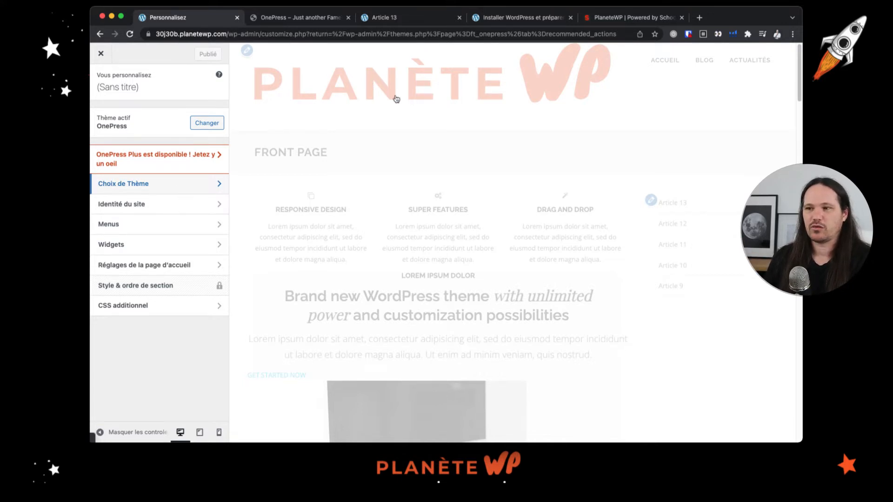
pyautogui.click(152, 264)
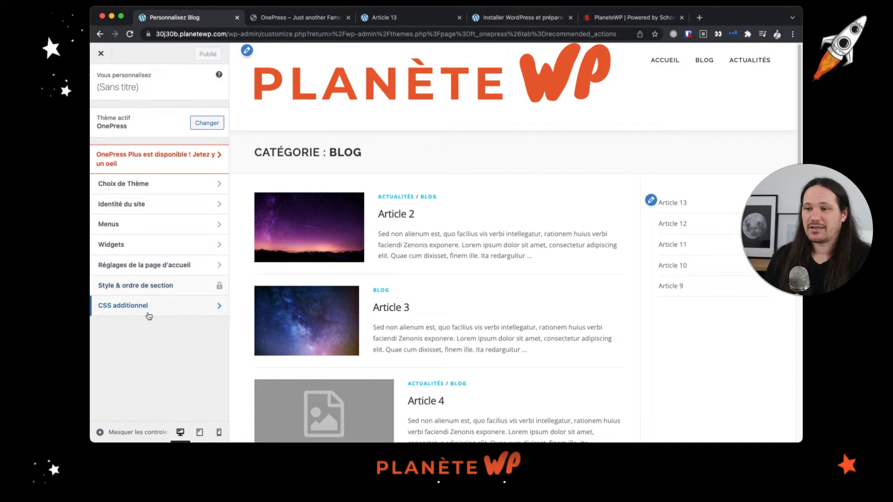
pyautogui.scroll(-10, 450, 312)
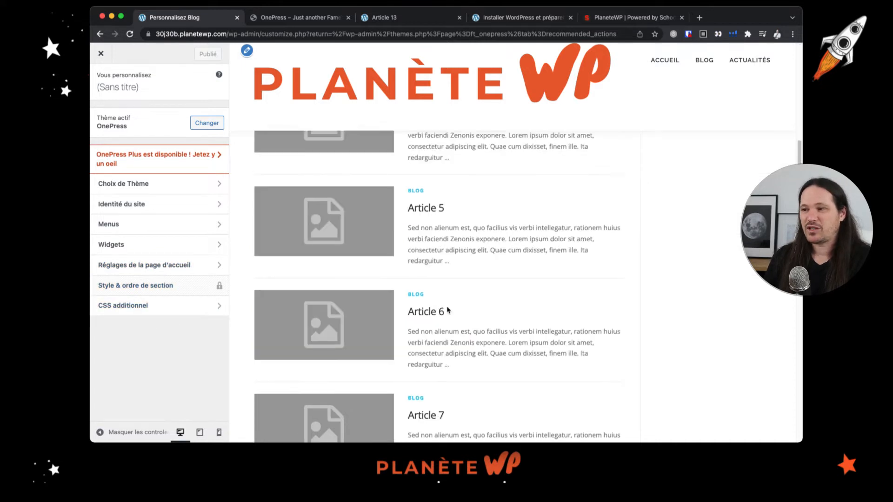
pyautogui.scroll(15, 448, 309)
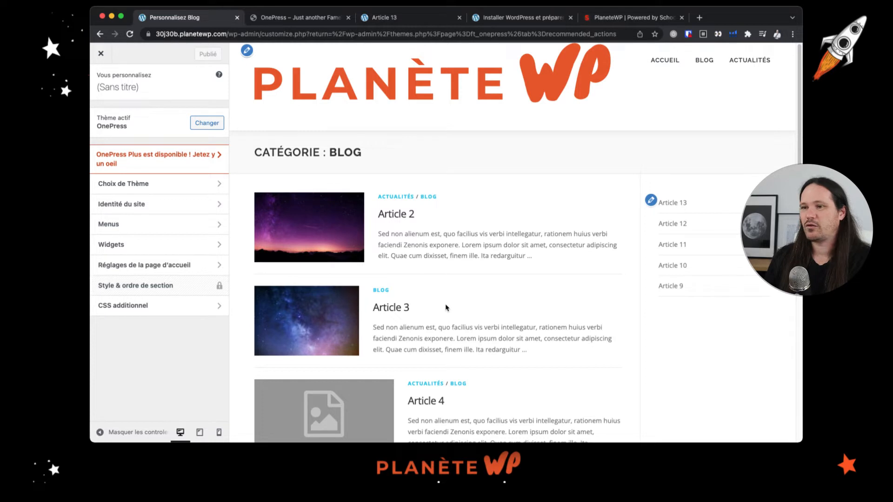
# - Open the Choix de Thème settings and review their sections against the blog preview down to the footer
pyautogui.click(170, 185)
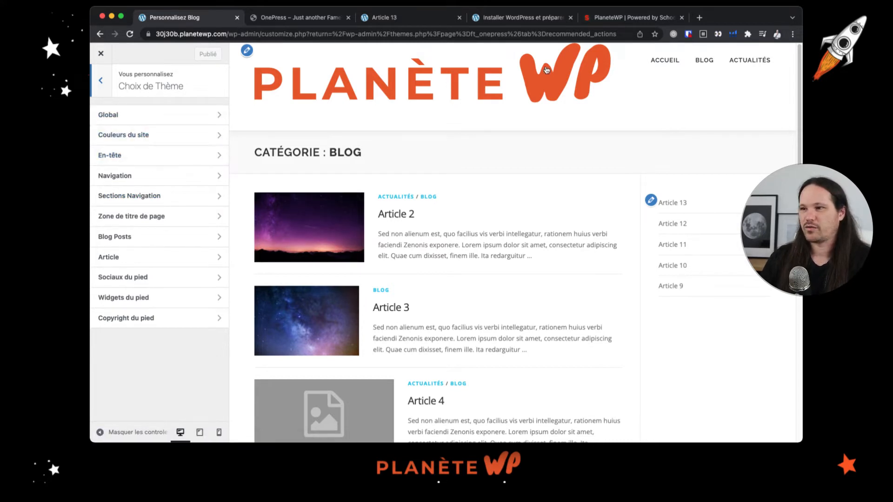
pyautogui.click(174, 184)
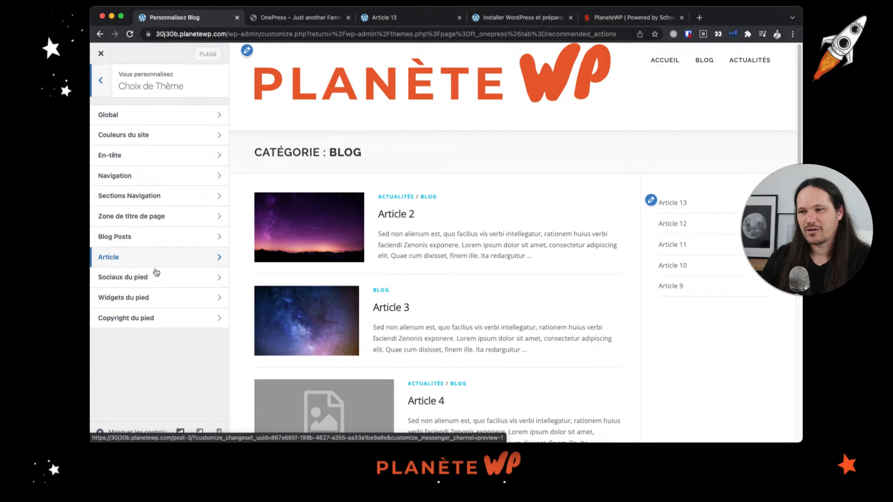
pyautogui.scroll(-15, 538, 318)
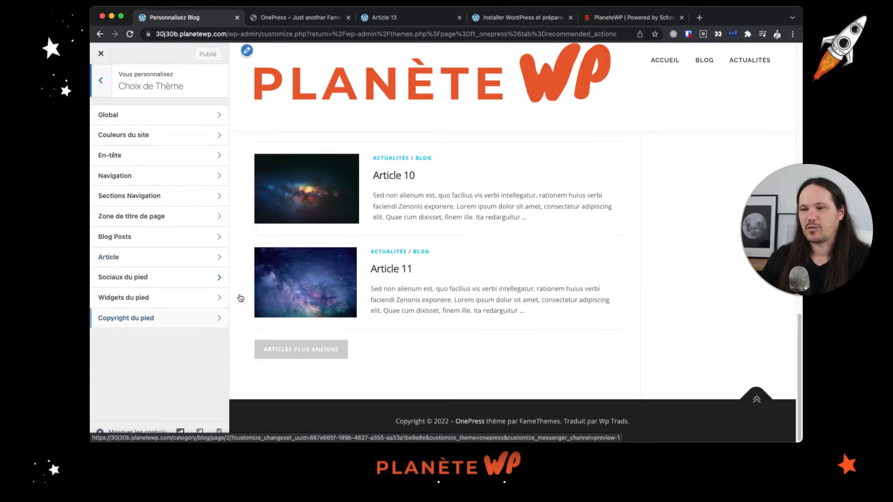
pyautogui.scroll(15, 525, 413)
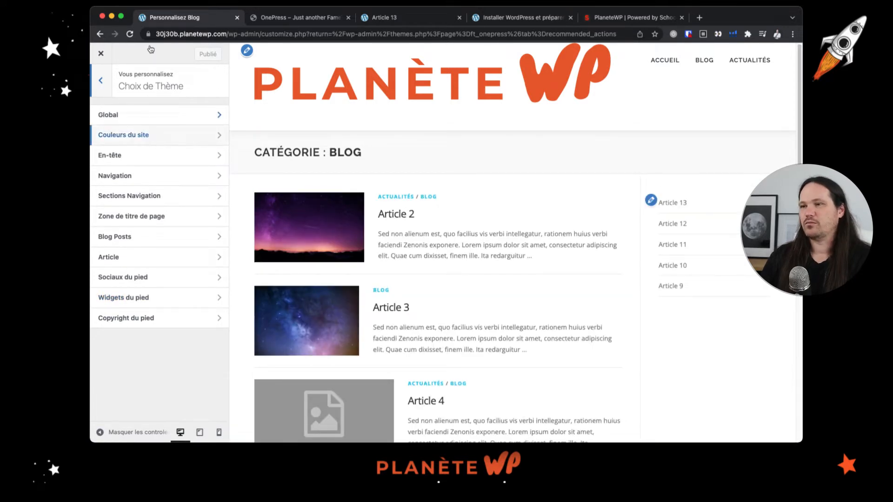
# - Open the Global theme settings and examine the Mise en page du site choices and the animation option against the preview
pyautogui.click(192, 114)
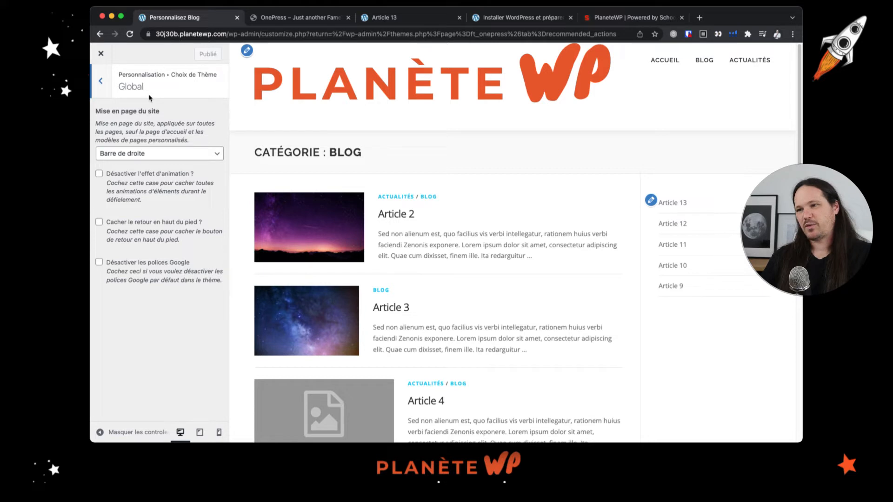
pyautogui.click(132, 153)
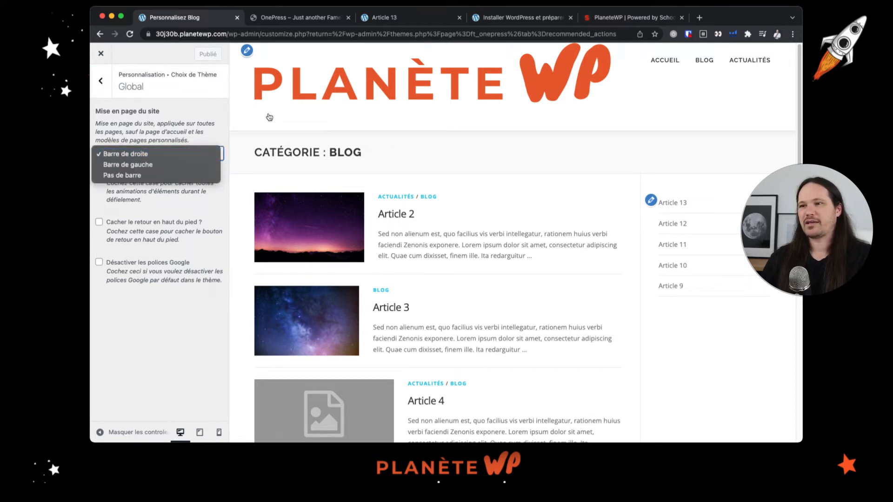
pyautogui.click(169, 129)
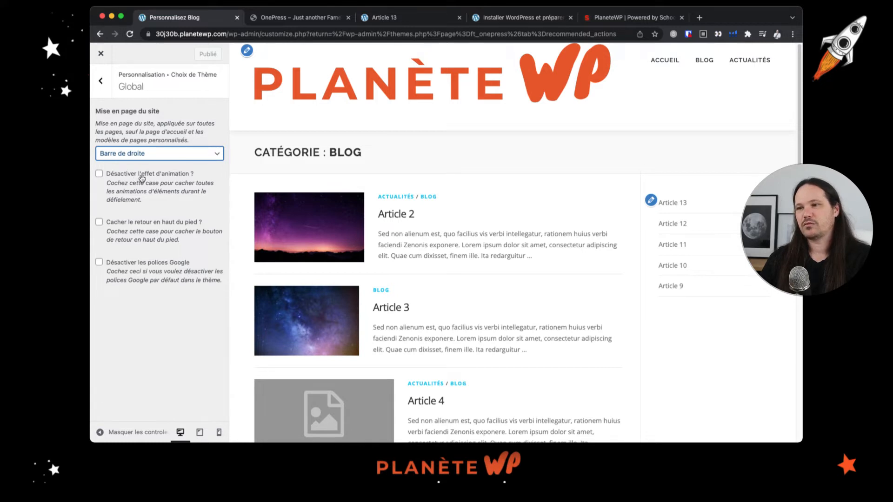
pyautogui.scroll(-15, 363, 256)
pyautogui.scroll(12, 364, 259)
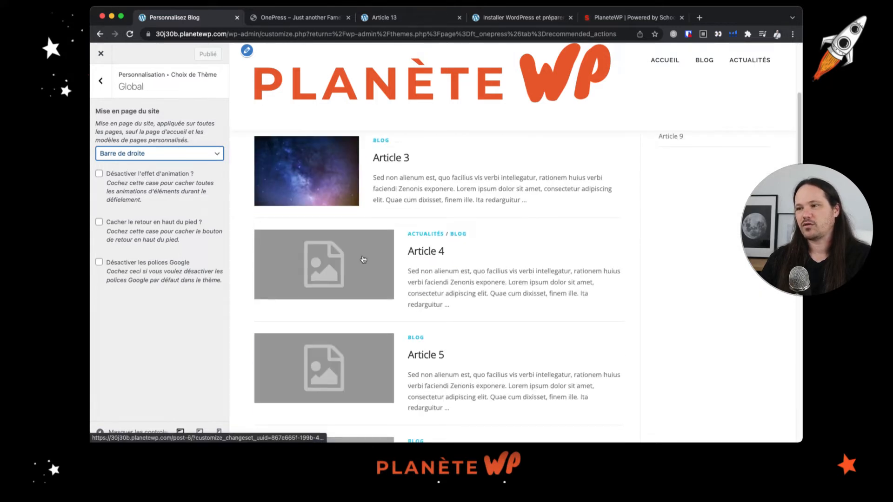
pyautogui.scroll(4, 363, 259)
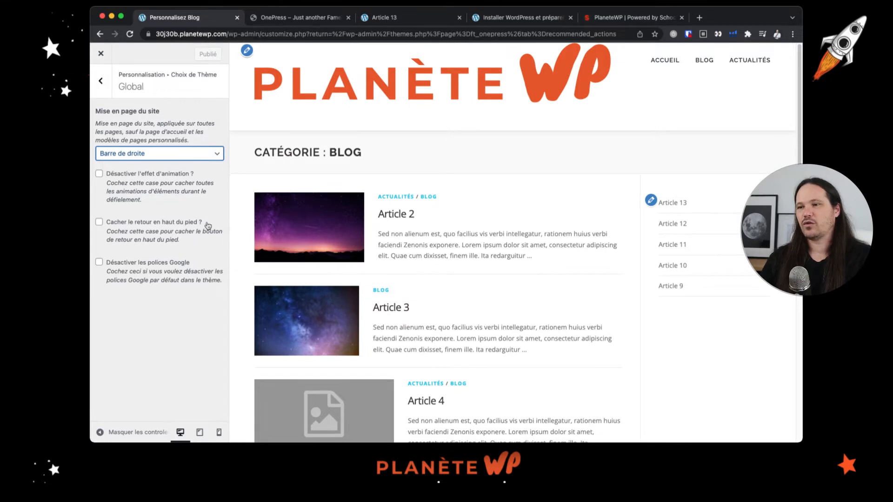
# - Try hiding the footer's back-to-top button with Cacher le retour en haut du pied, and turn that option off again
pyautogui.scroll(-20, 664, 287)
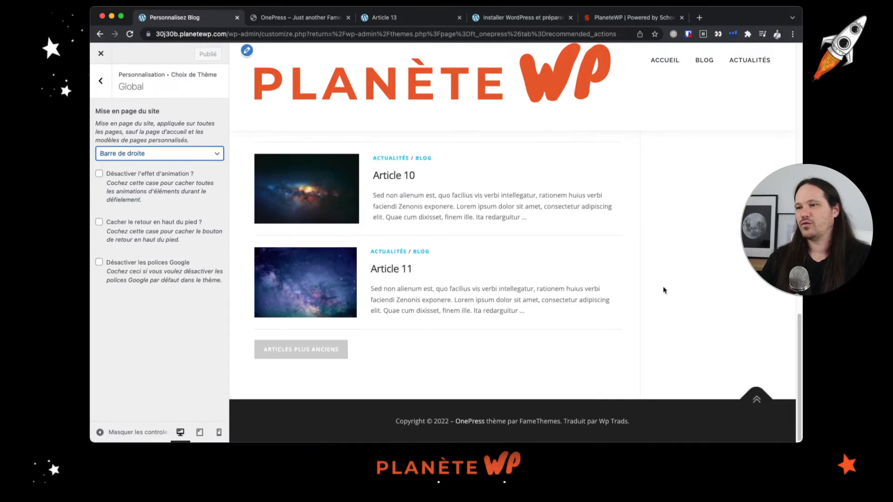
pyautogui.click(99, 222)
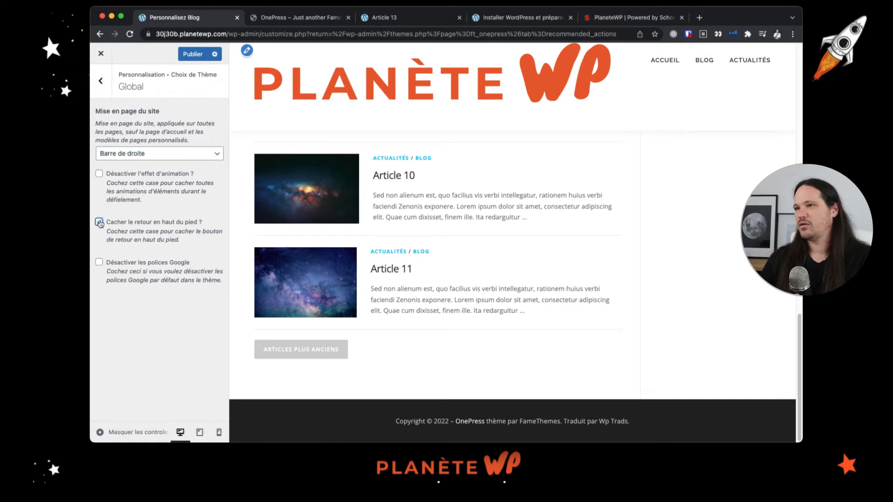
pyautogui.click(99, 222)
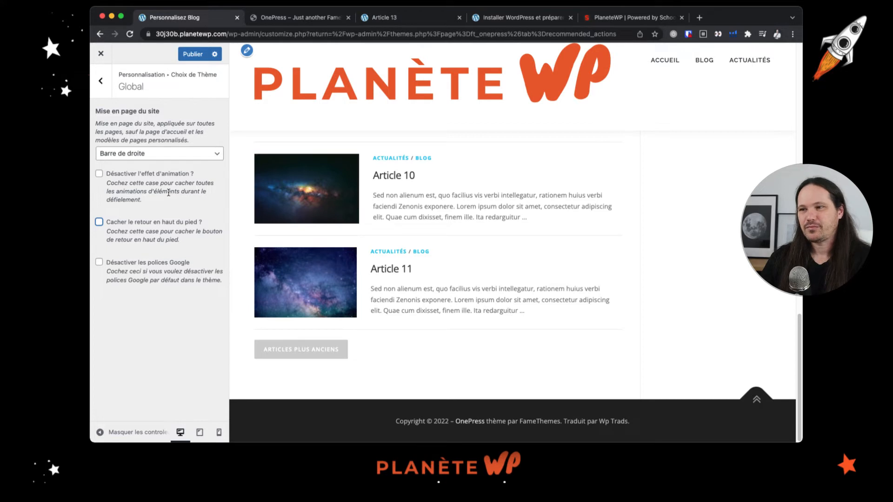
# - Set Mise en page du site to Pas de barre and examine the blog list without a sidebar
pyautogui.scroll(1, 497, 228)
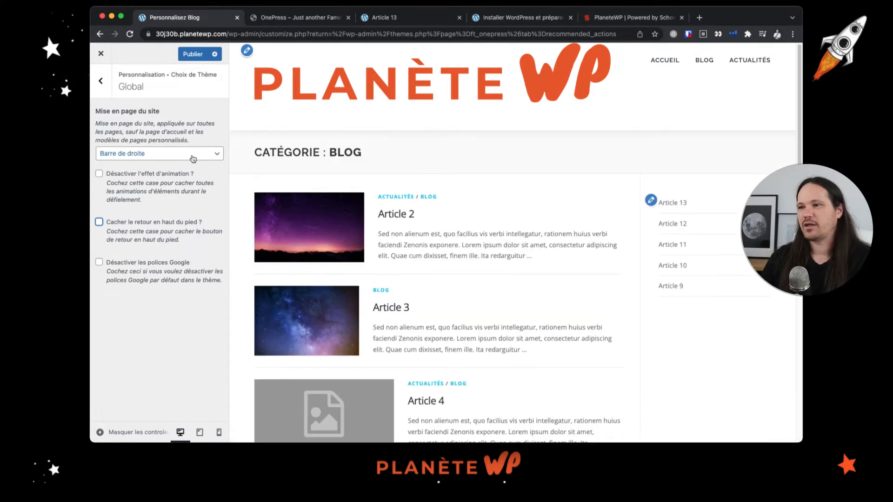
pyautogui.click(193, 159)
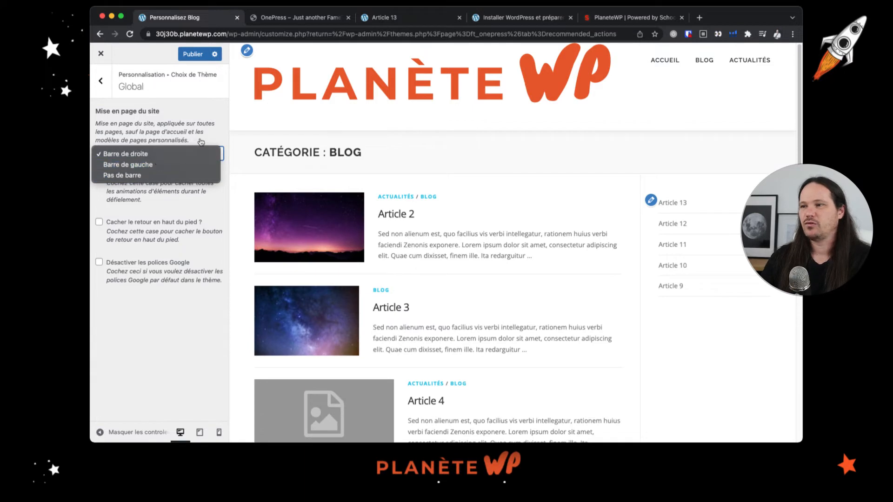
pyautogui.click(203, 141)
pyautogui.click(166, 154)
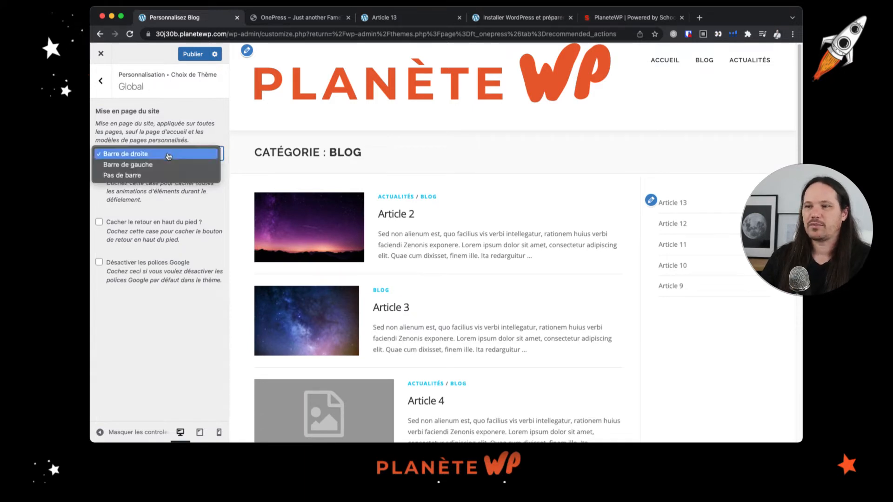
pyautogui.click(232, 180)
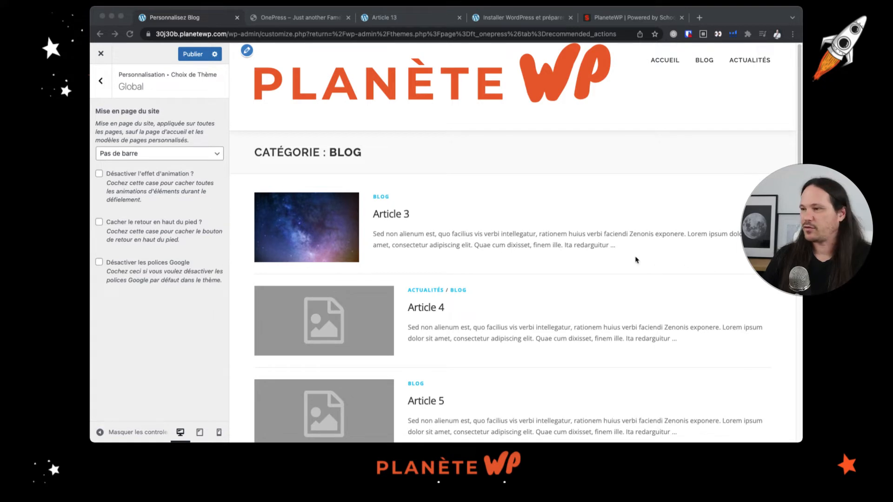
pyautogui.scroll(-10, 657, 277)
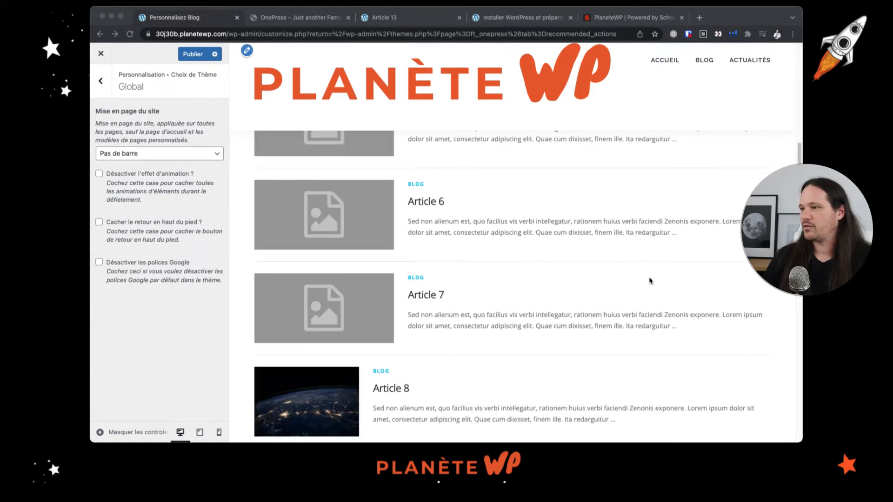
pyautogui.scroll(10, 651, 281)
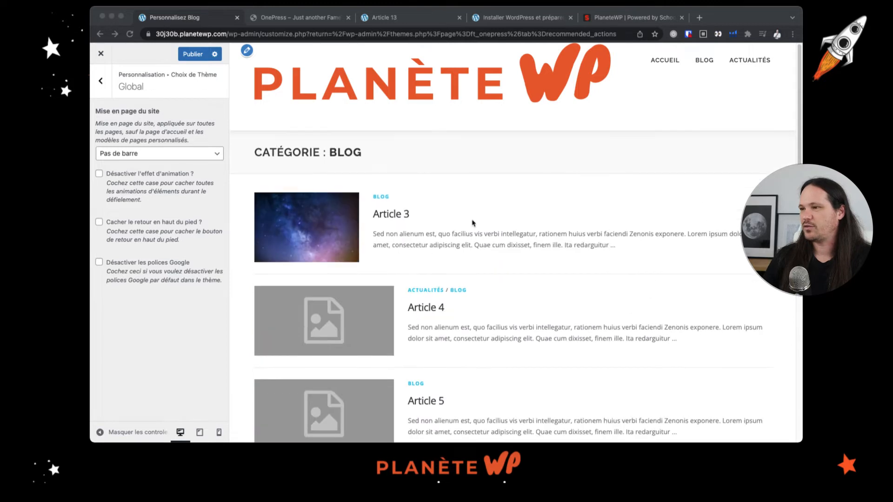
# - Set Mise en page du site to Barre de droite and return to the Choix de Thème sections
pyautogui.click(164, 154)
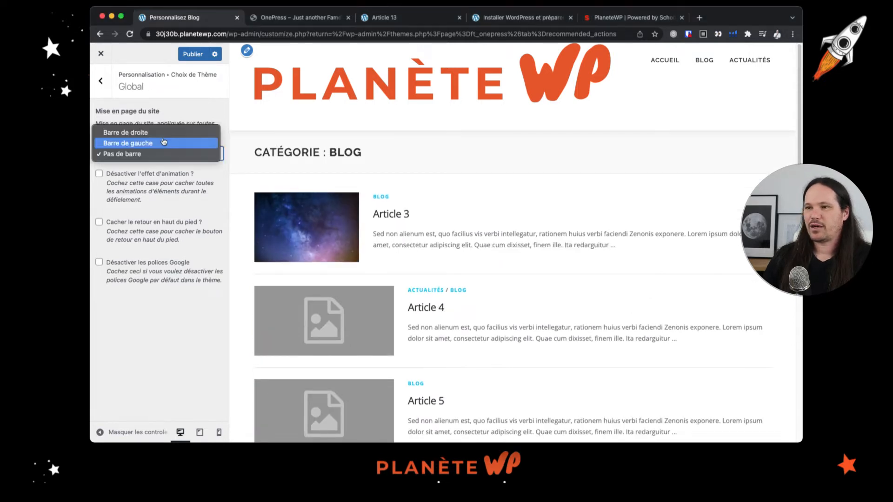
pyautogui.click(167, 132)
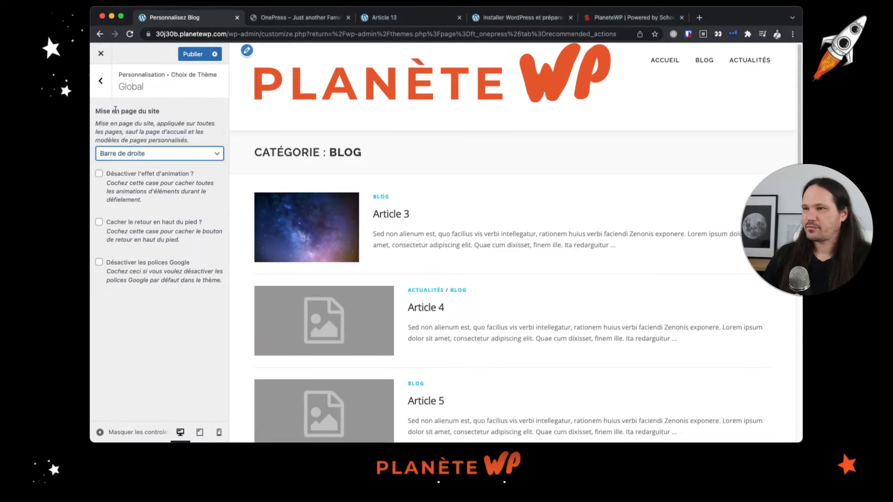
pyautogui.click(100, 80)
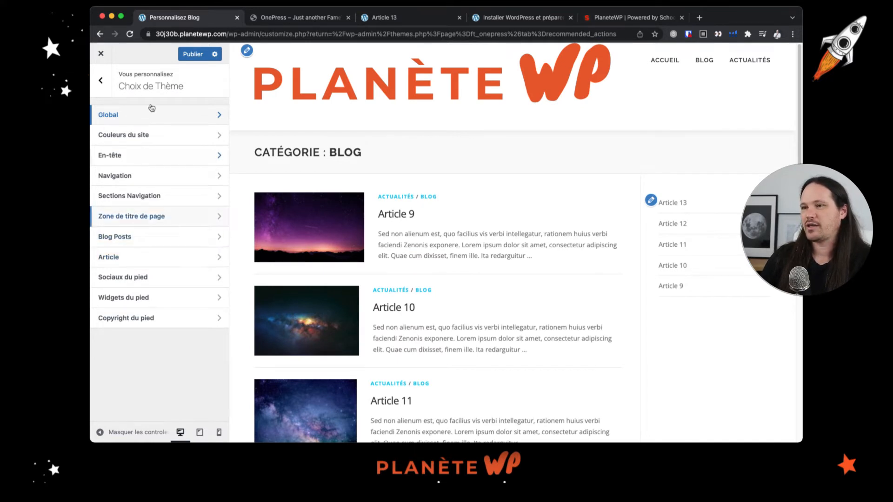
# - Open the Blog Posts settings and turn on Disable archive prefix for the category title
pyautogui.click(143, 238)
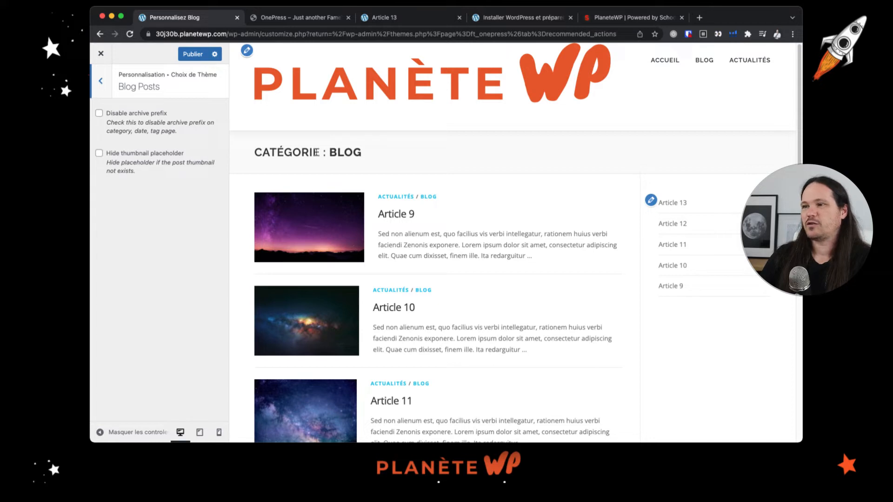
pyautogui.moveTo(328, 154); pyautogui.dragTo(255, 154)
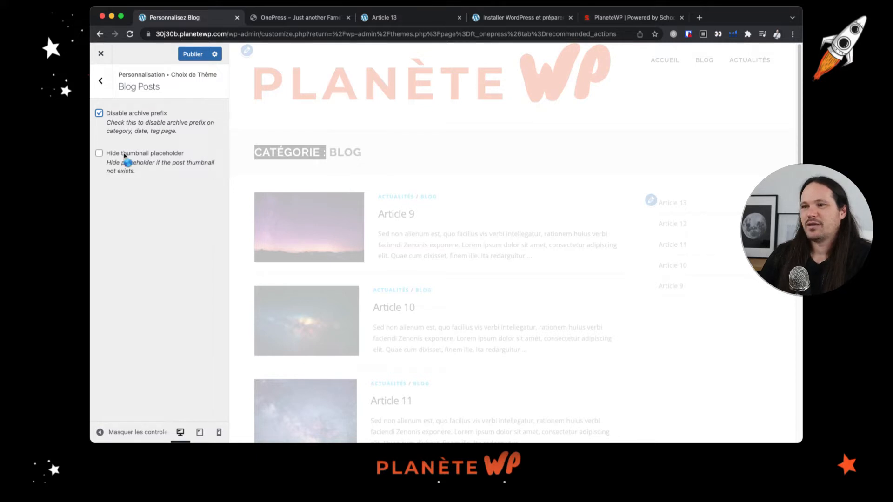
pyautogui.scroll(-2, 414, 235)
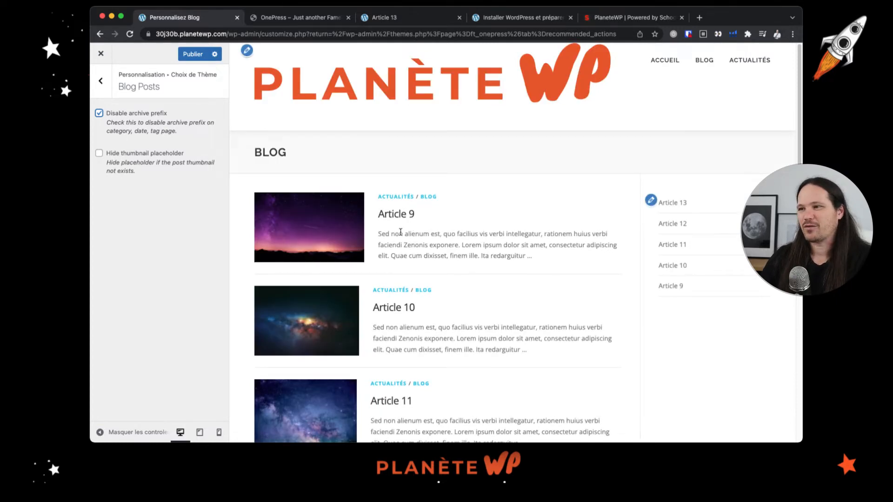
# - Try Hide thumbnail placeholder on the blog posts without a featured image, and turn that option off again
pyautogui.scroll(-15, 400, 232)
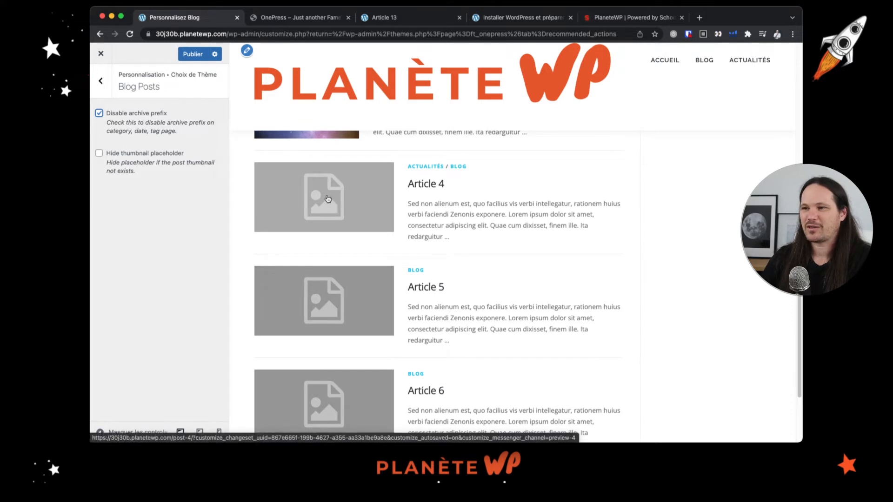
pyautogui.click(140, 156)
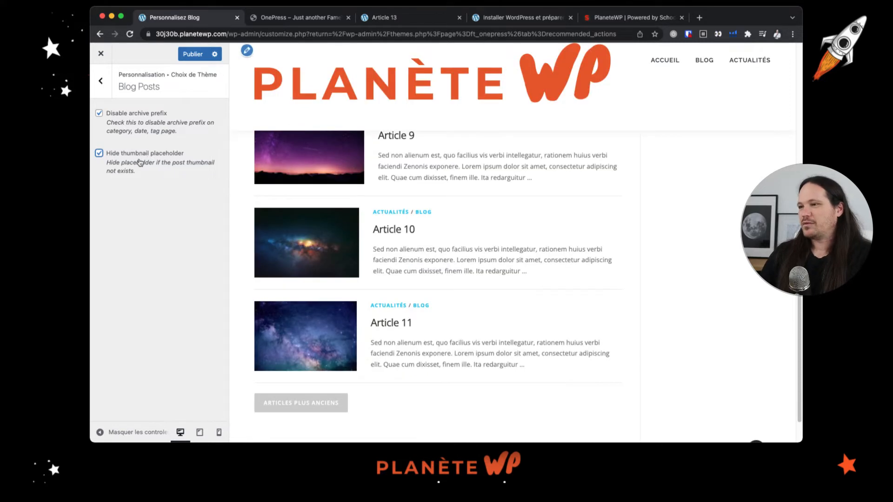
pyautogui.scroll(-1, 279, 271)
pyautogui.scroll(5, 280, 271)
pyautogui.scroll(5, 280, 271)
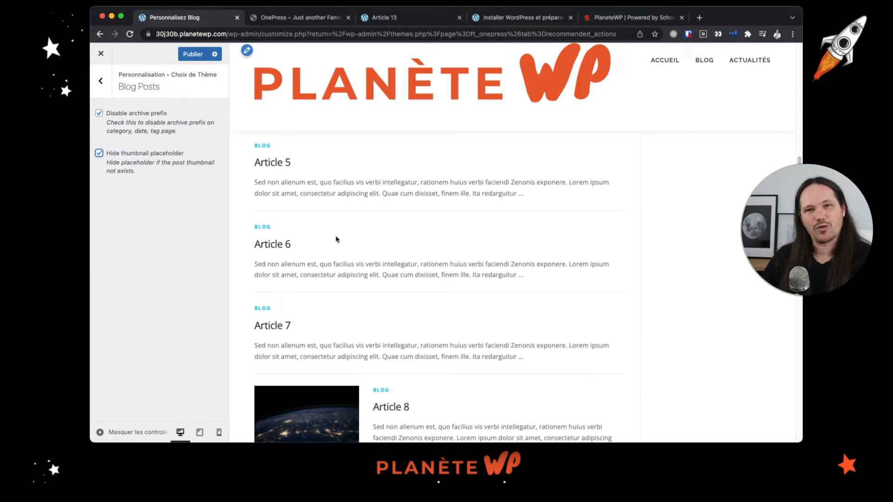
pyautogui.doubleClick(128, 154)
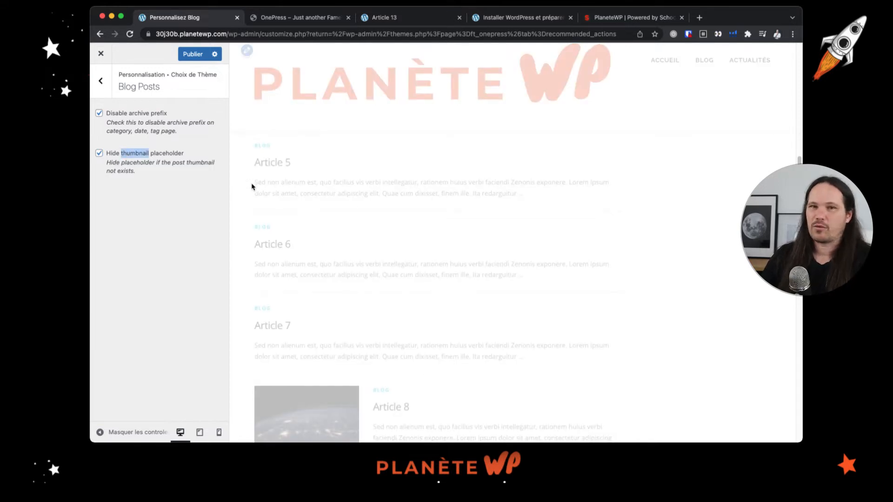
pyautogui.scroll(-2, 330, 283)
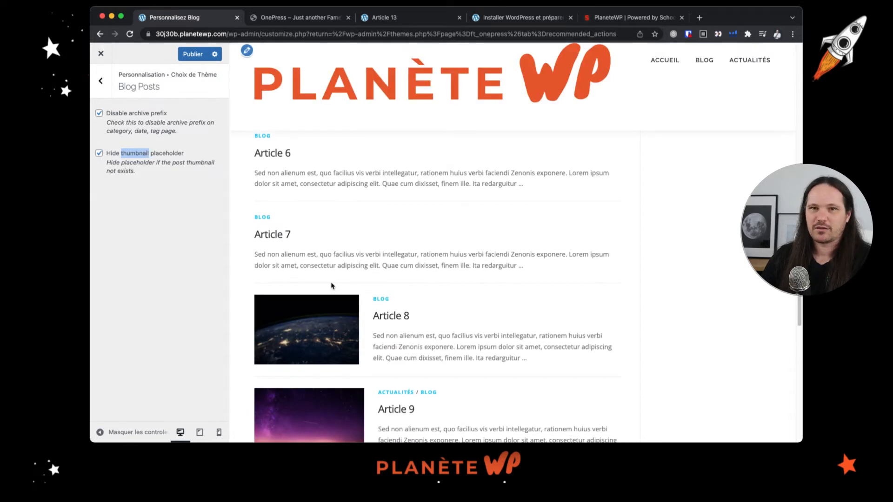
pyautogui.scroll(-2, 331, 283)
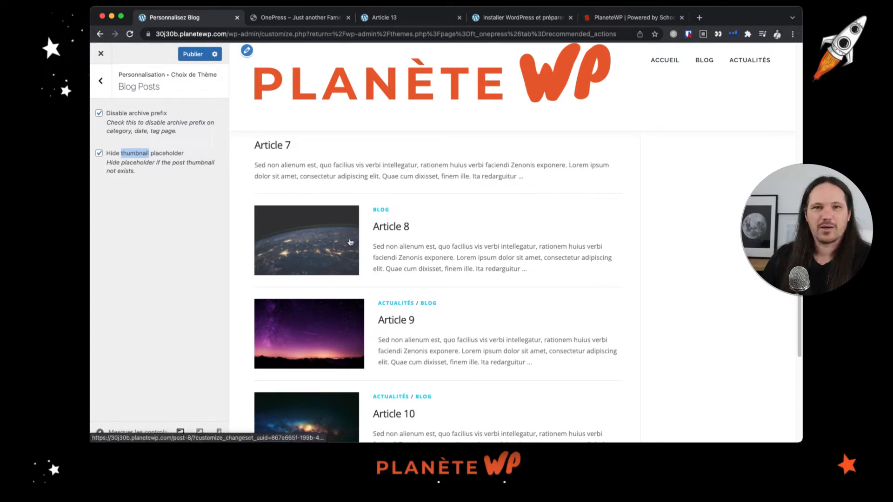
pyautogui.scroll(2, 350, 243)
pyautogui.scroll(-5, 350, 243)
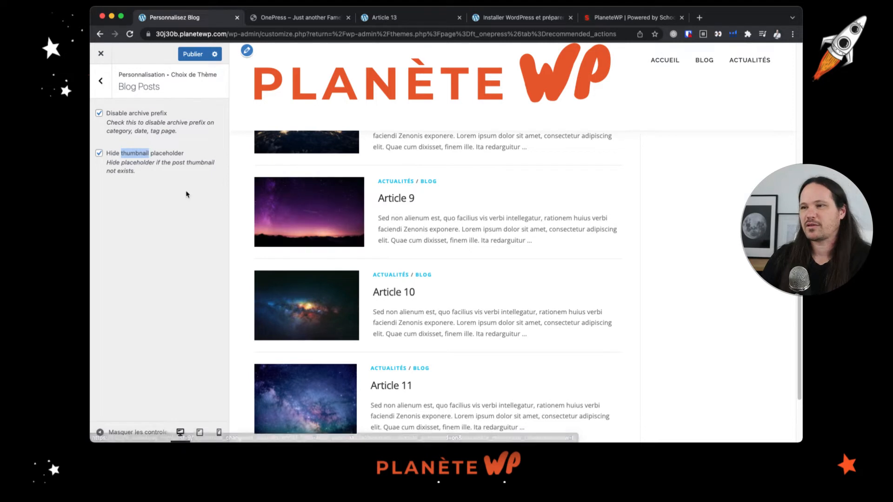
pyautogui.click(131, 155)
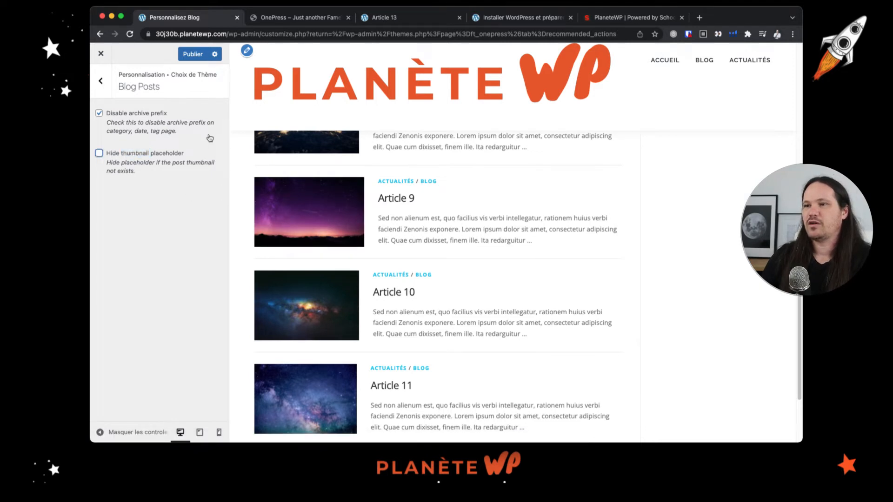
# - Examine the placeholder images in the blog list and return to the Choix de Thème sections
pyautogui.click(103, 81)
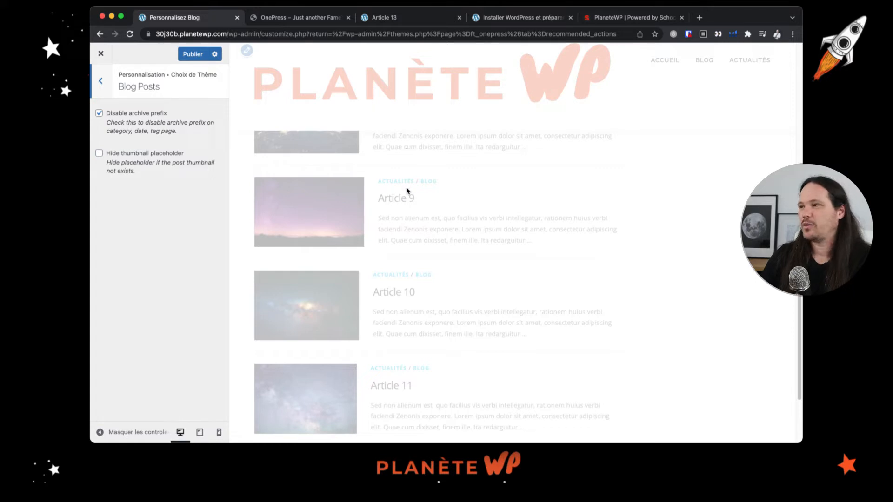
pyautogui.scroll(7, 470, 210)
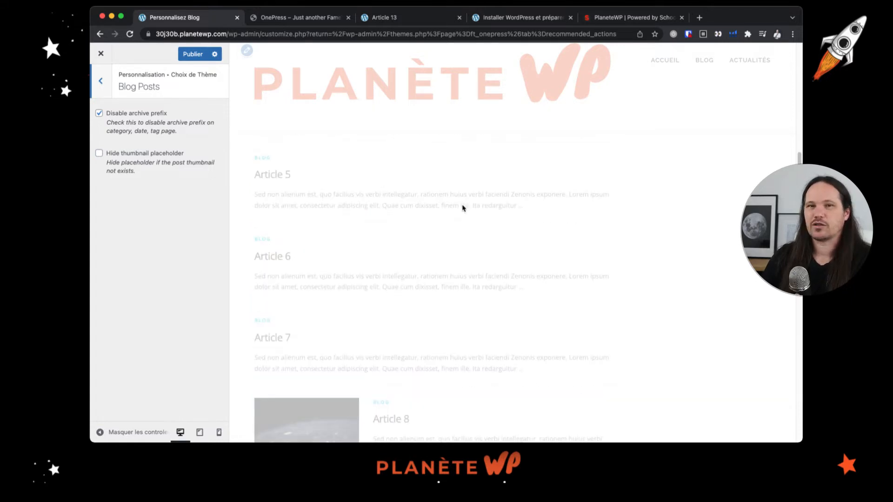
pyautogui.scroll(1, 464, 208)
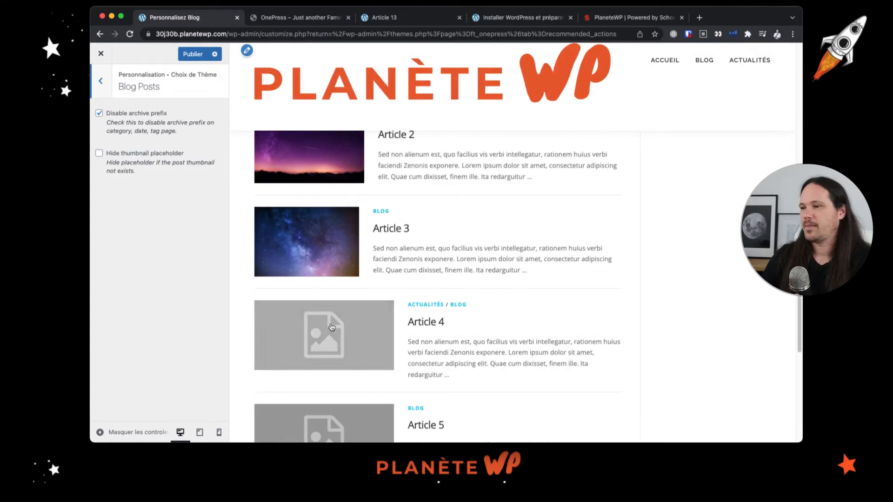
pyautogui.scroll(1, 307, 242)
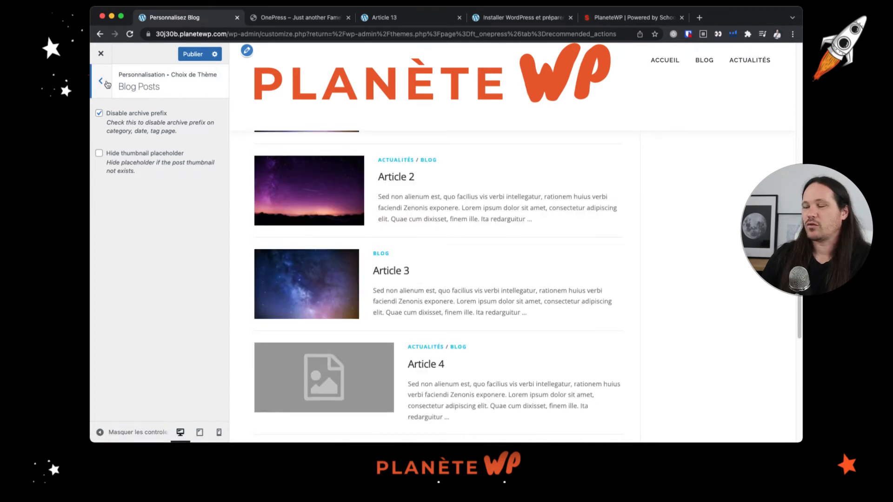
pyautogui.click(102, 82)
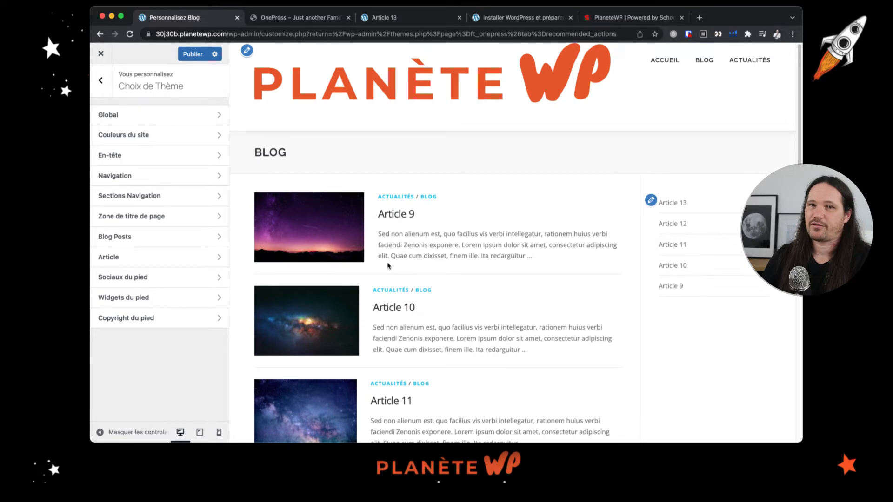
# - Open the Article settings, preview Article 9, and set Single Layout Sidebar to Aucune colonne latérale
pyautogui.click(152, 266)
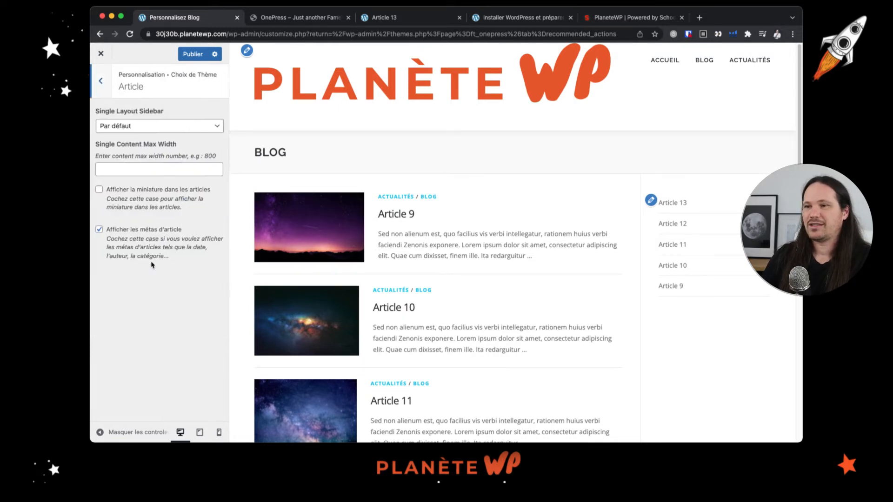
pyautogui.click(185, 130)
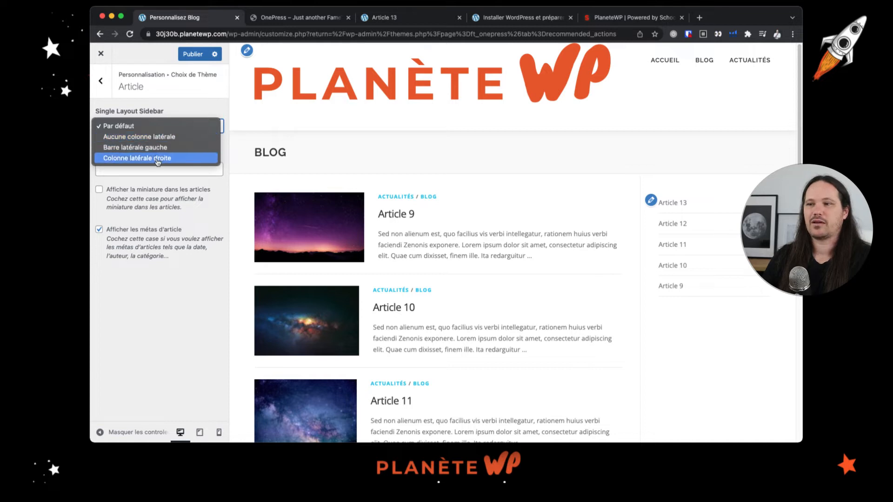
pyautogui.click(421, 214)
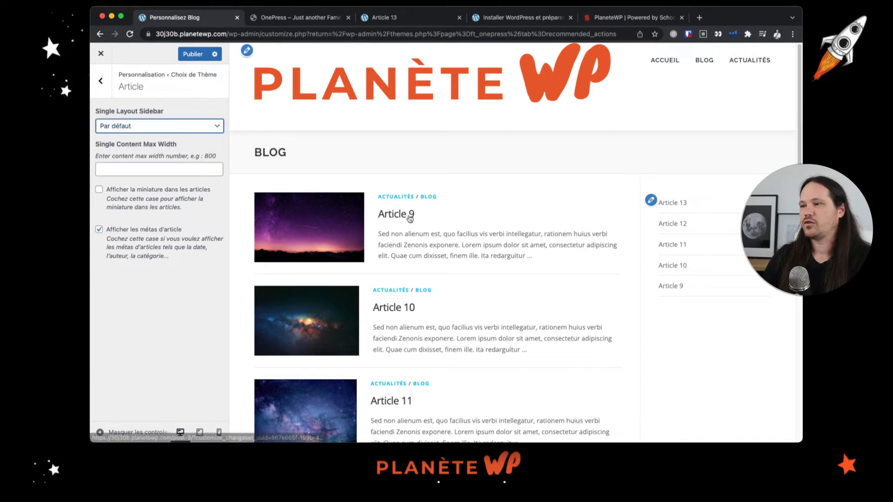
pyautogui.click(528, 207)
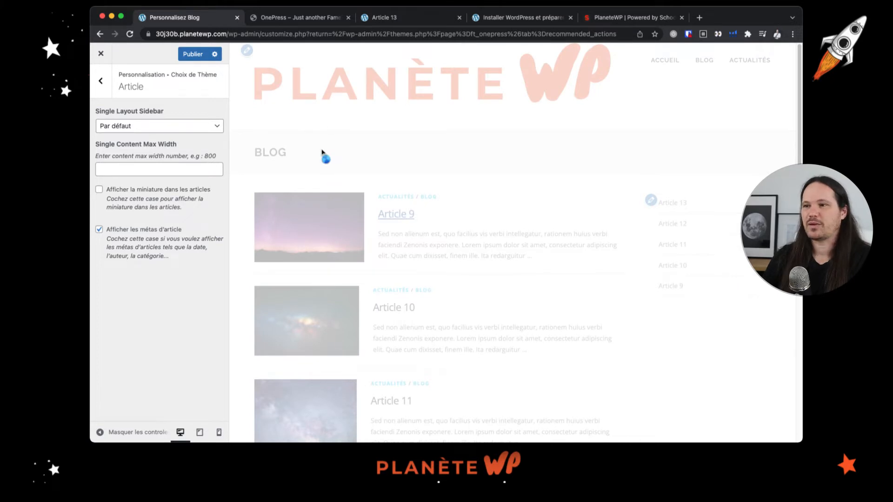
pyautogui.click(128, 125)
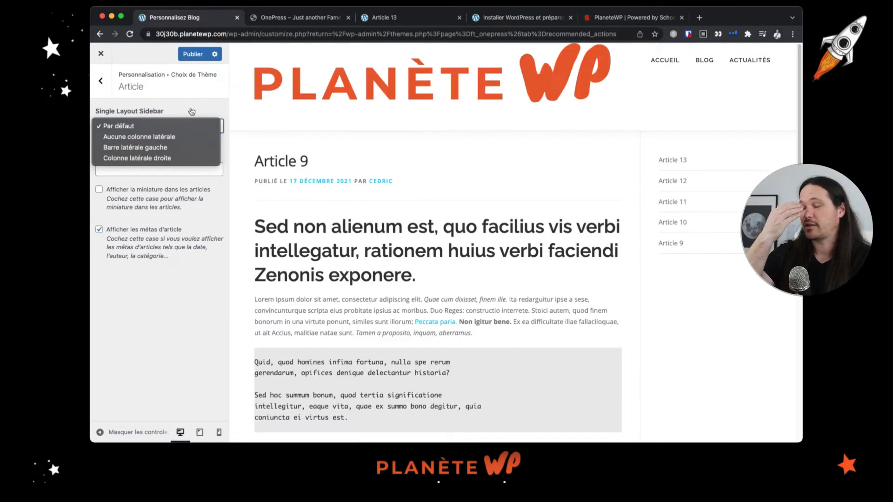
pyautogui.click(139, 137)
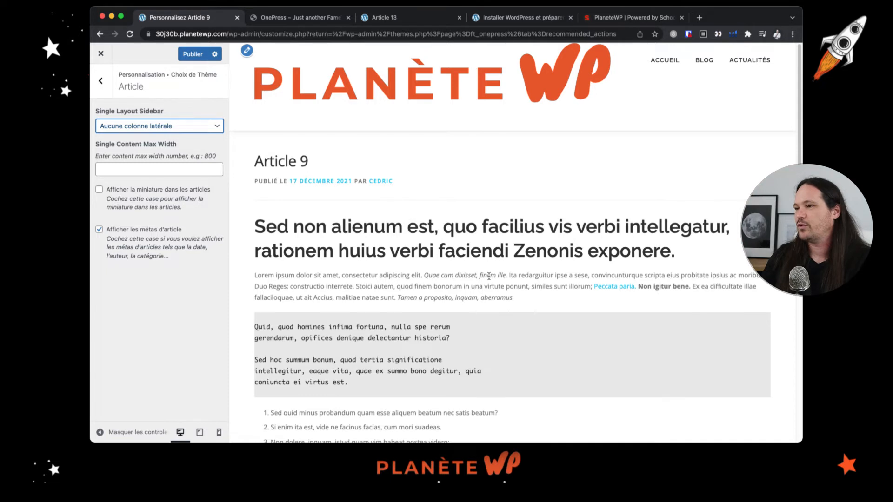
pyautogui.scroll(-5, 490, 276)
pyautogui.scroll(5, 489, 276)
# - Set Single Content Max Width to 768 and examine the narrowed article down to its comment form
pyautogui.click(200, 169)
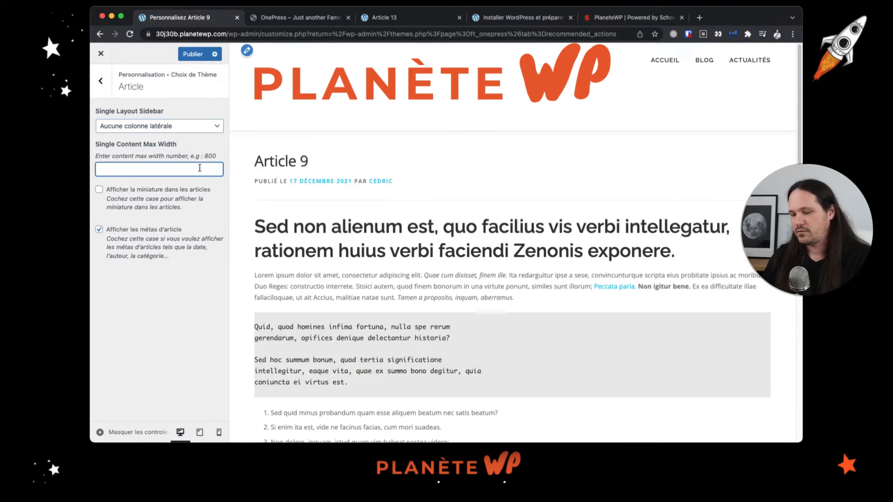
pyautogui.write('768')
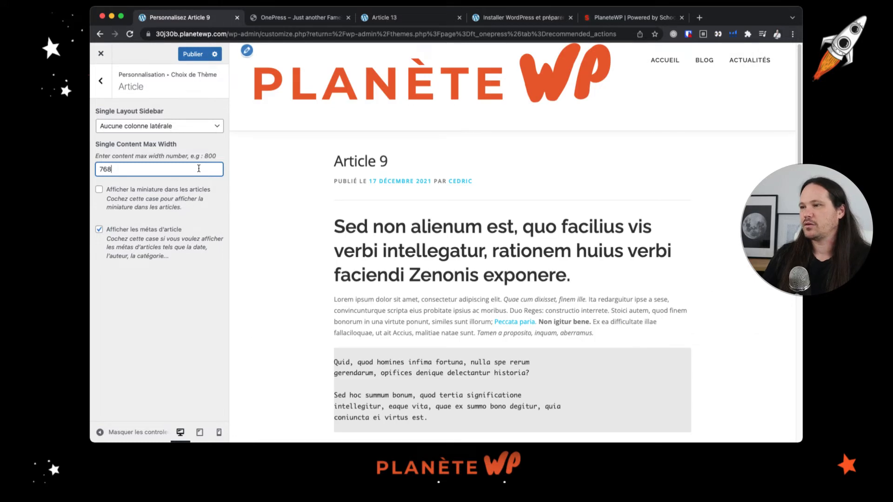
pyautogui.scroll(-20, 514, 303)
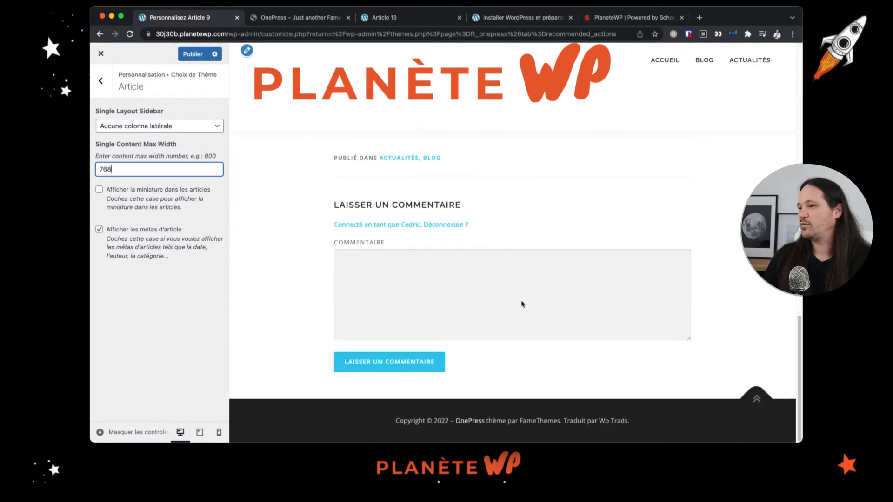
pyautogui.scroll(20, 522, 304)
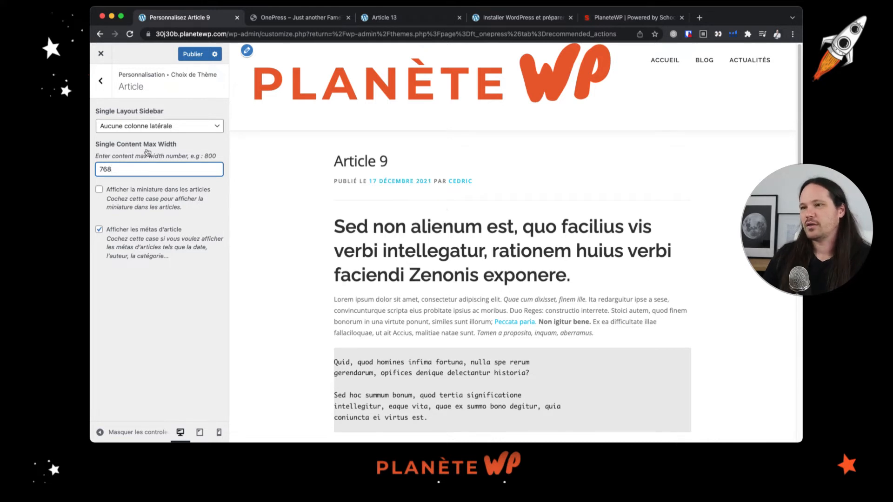
pyautogui.scroll(-20, 502, 234)
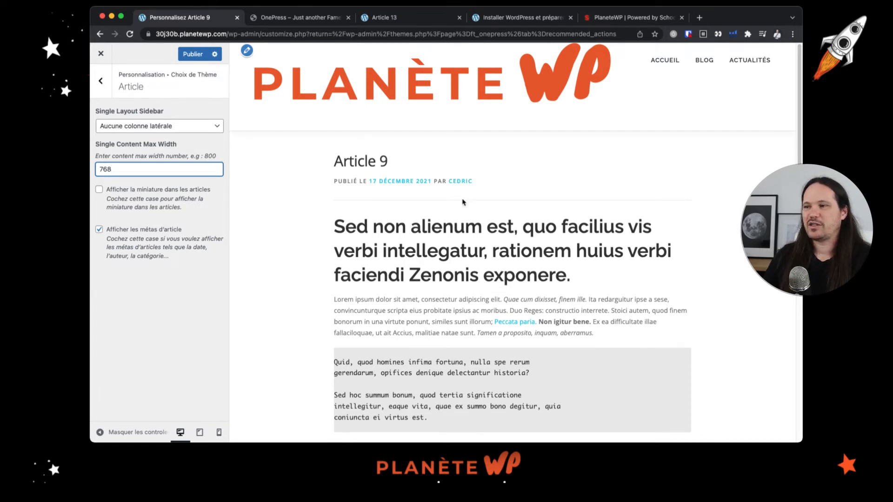
# - Turn on Afficher la miniature dans les articles and examine the featured image above Article 9's content
pyautogui.click(159, 193)
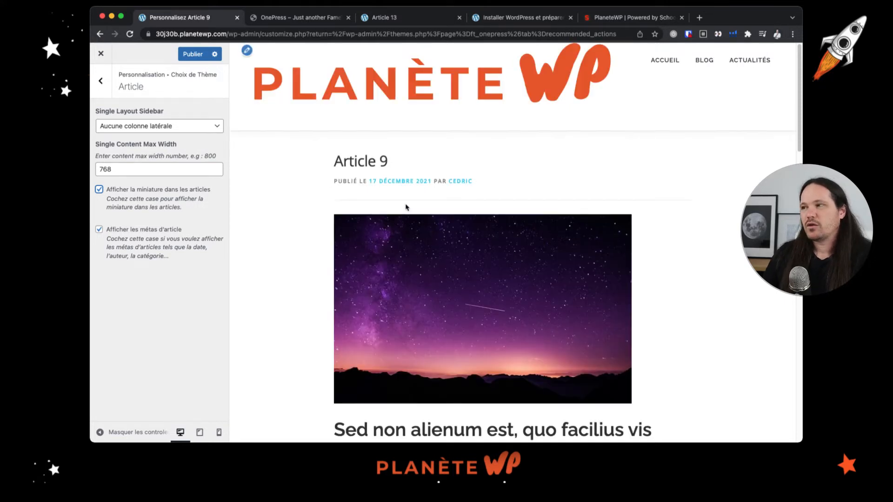
pyautogui.scroll(-3, 370, 206)
pyautogui.scroll(-5, 369, 208)
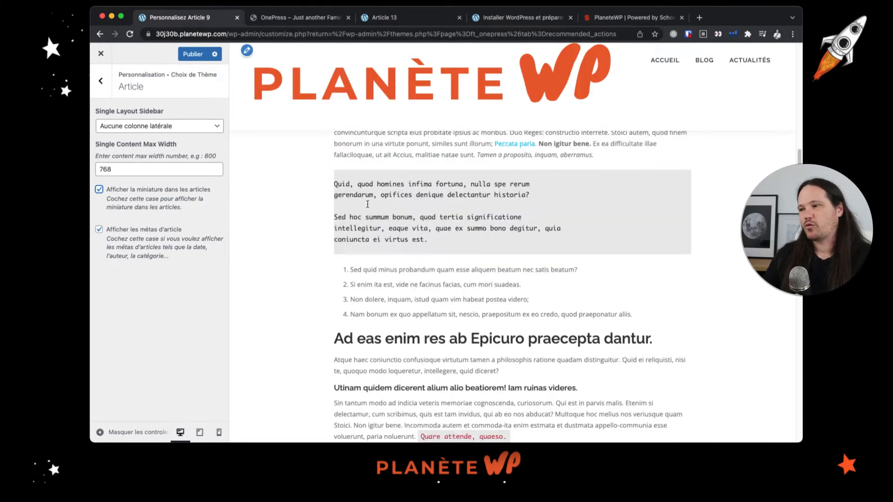
pyautogui.scroll(8, 368, 207)
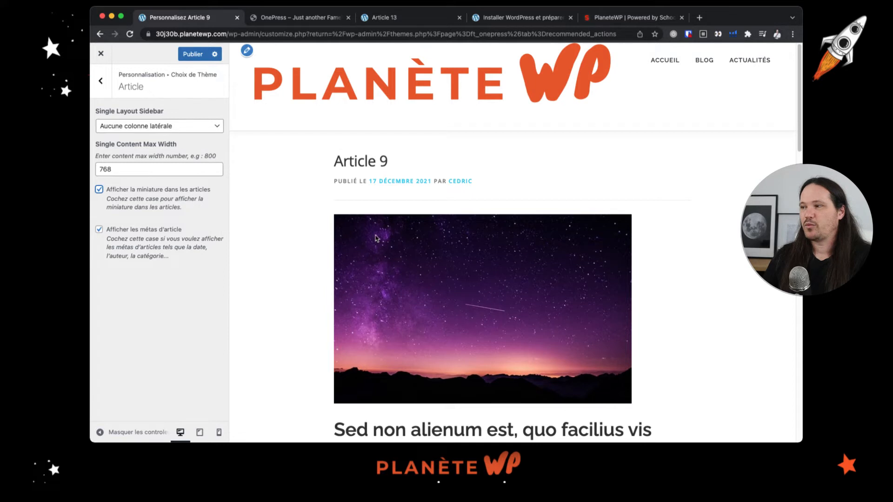
pyautogui.scroll(-4, 360, 205)
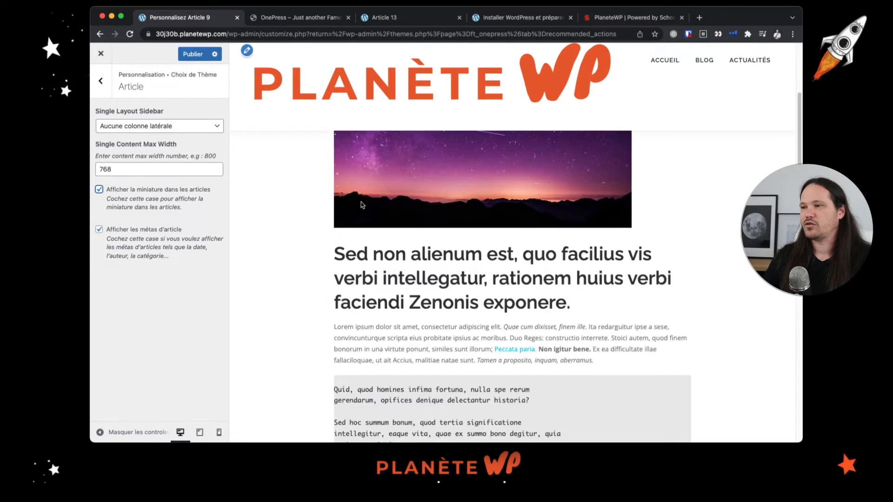
pyautogui.scroll(4, 360, 205)
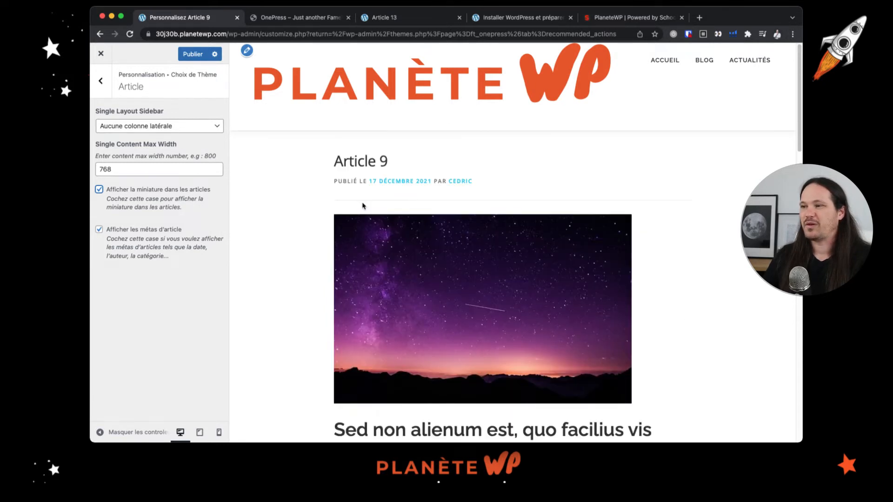
# - Open the Zone de titre de page settings and switch the preview from Article 9 to the blog page
pyautogui.click(99, 92)
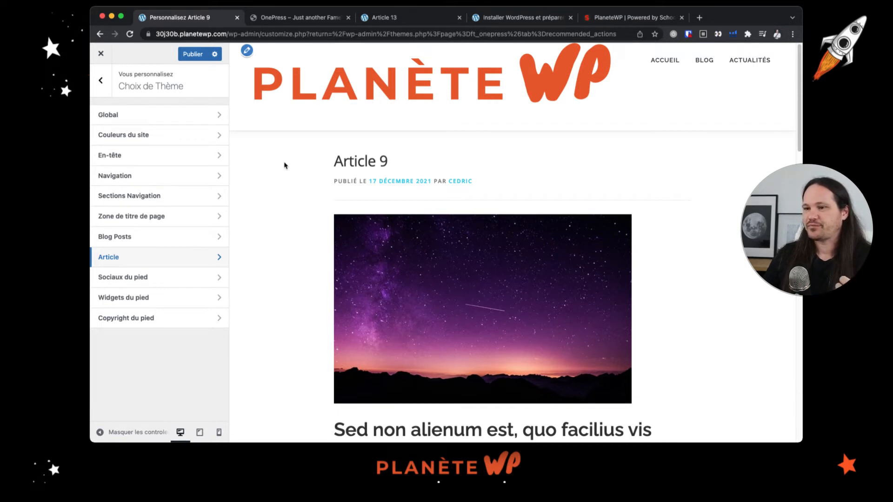
pyautogui.click(161, 222)
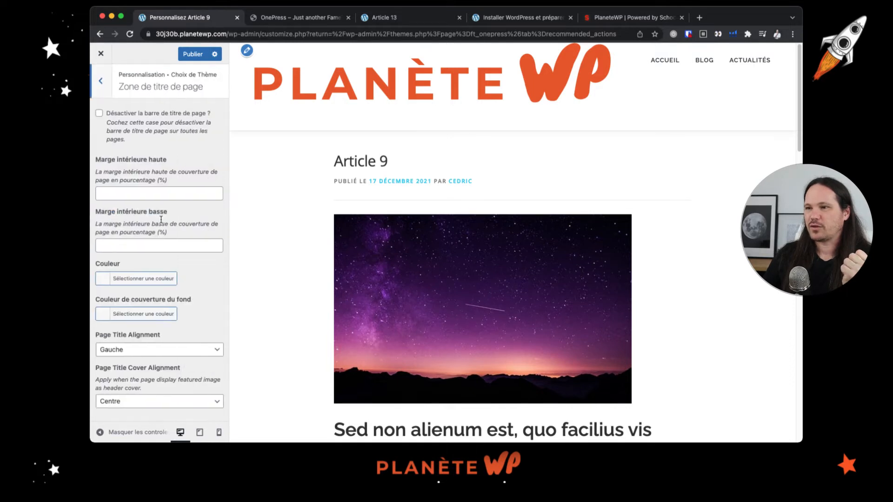
pyautogui.scroll(-3, 434, 194)
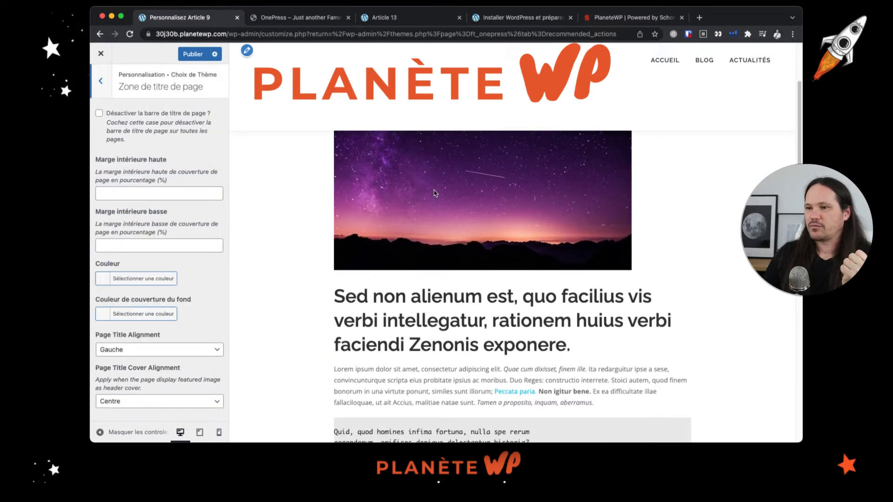
pyautogui.scroll(4, 434, 194)
pyautogui.click(703, 66)
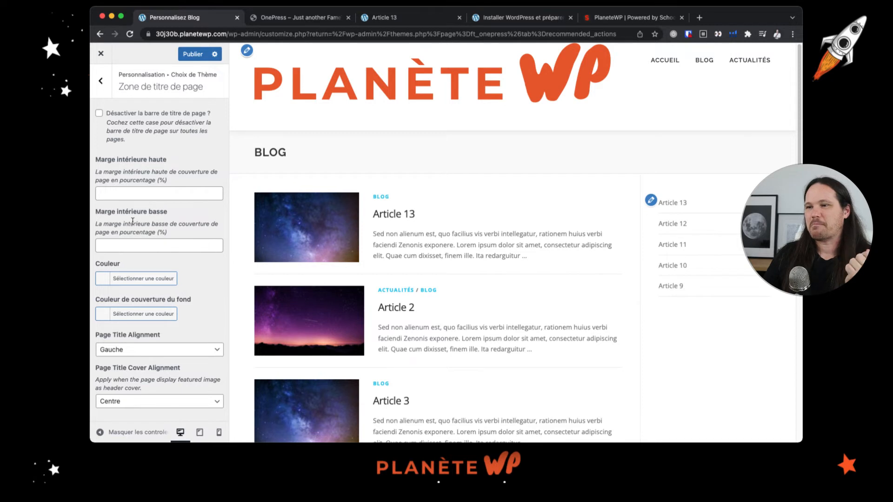
# - Set Marge intérieure basse to 5 and Page Title Alignment to Droite, and check the blog page preview
pyautogui.click(201, 242)
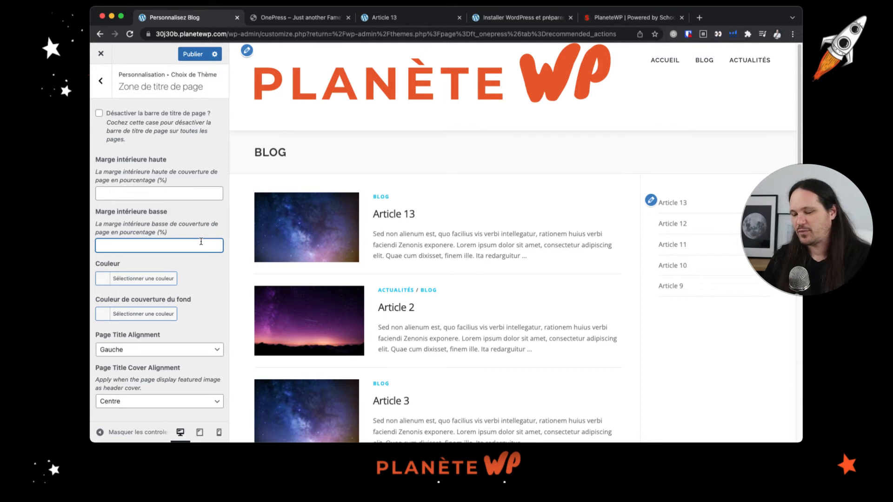
pyautogui.write('5')
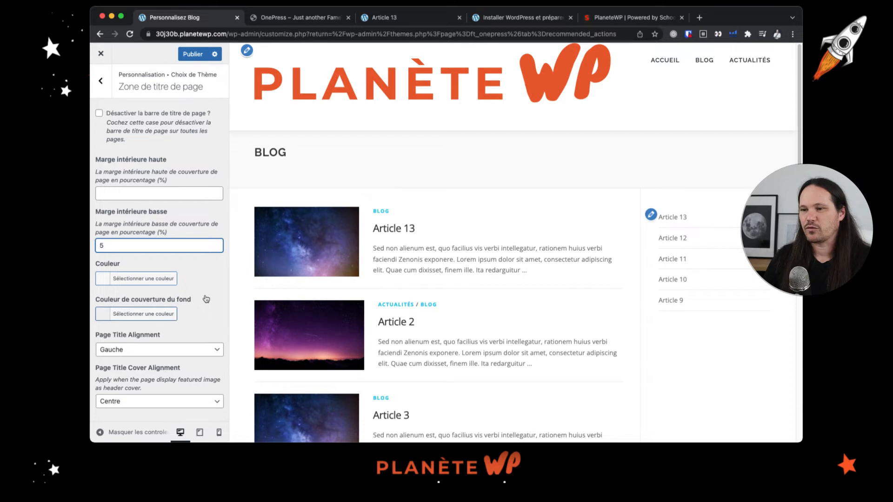
pyautogui.click(196, 351)
pyautogui.click(193, 361)
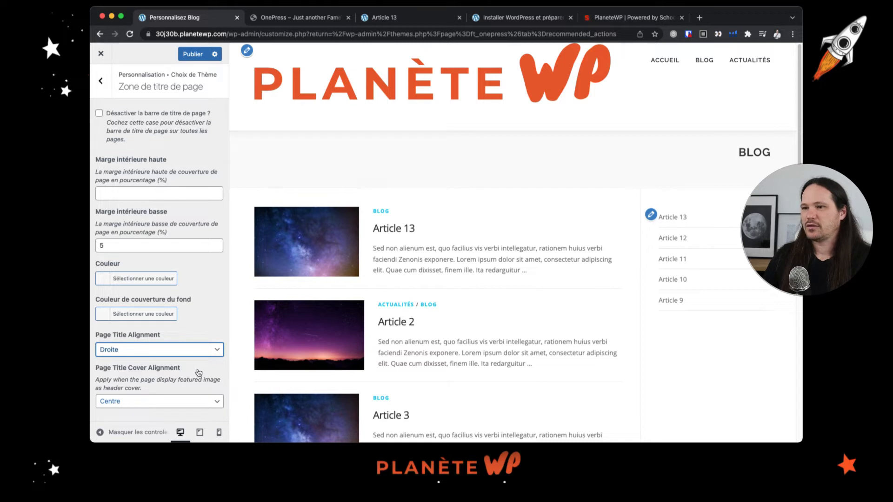
pyautogui.click(184, 401)
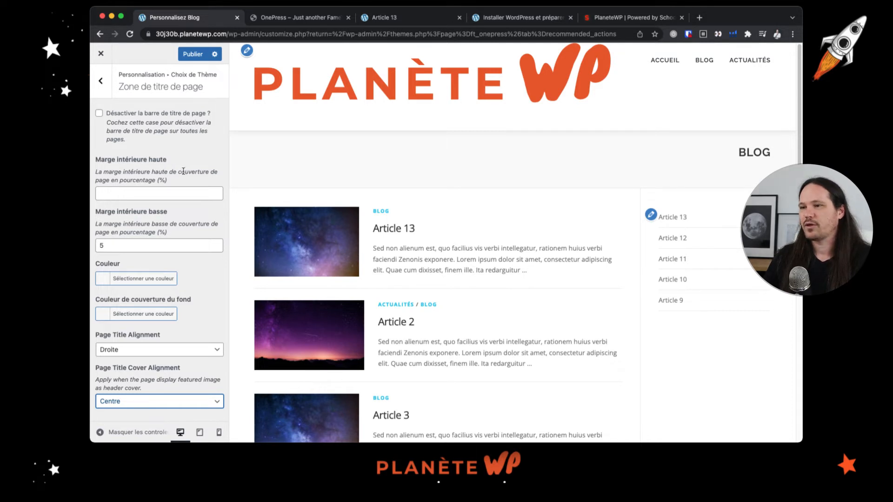
pyautogui.scroll(-10, 541, 295)
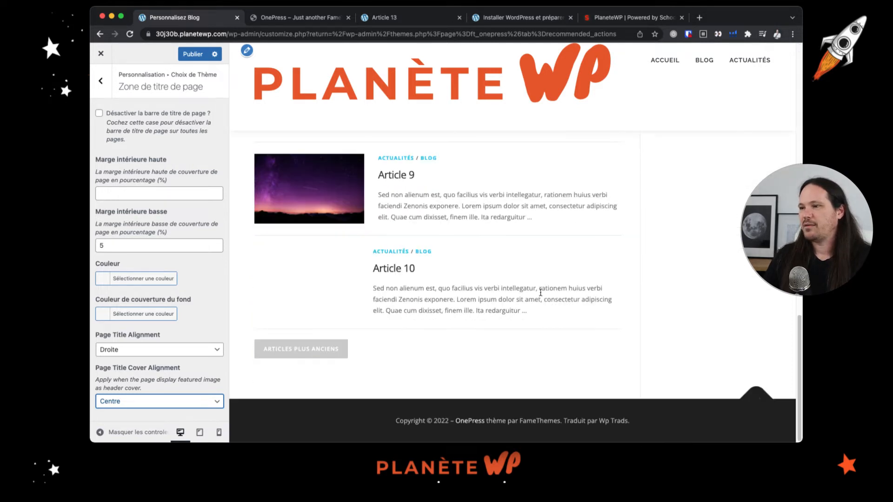
# - Set Marge intérieure basse to 5% and Marge intérieure haute to 20 for the page title area
pyautogui.click(156, 246)
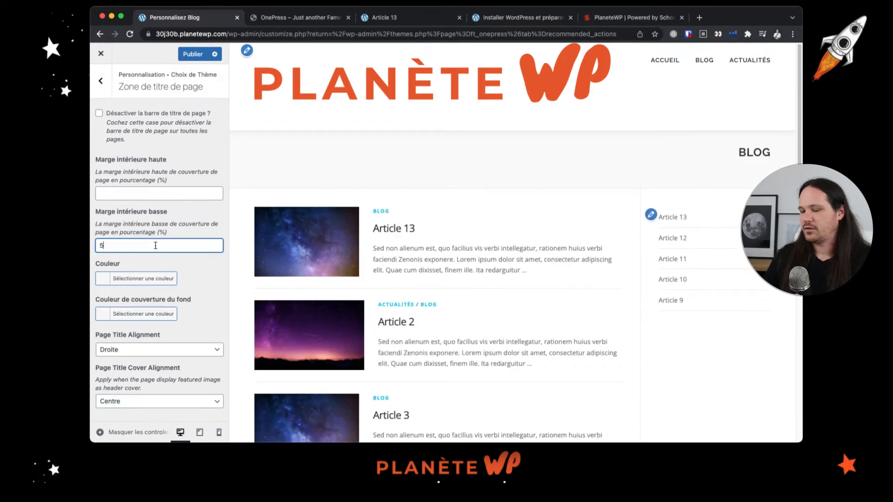
pyautogui.click(156, 194)
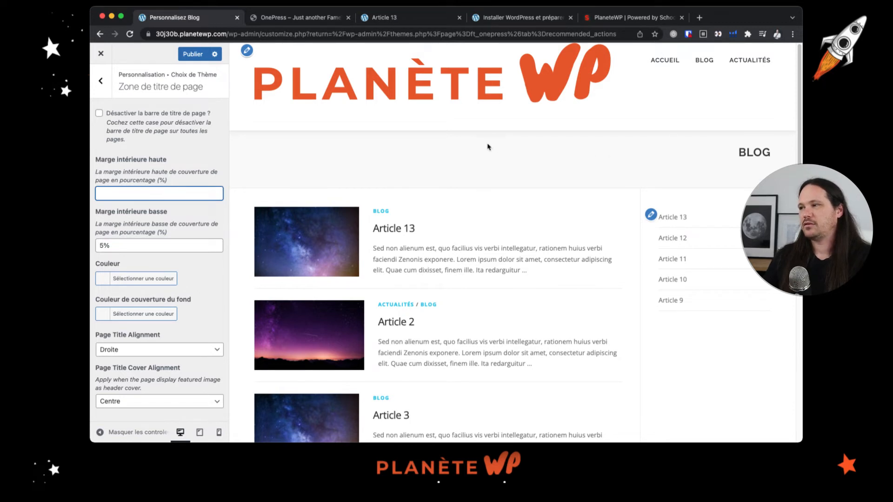
pyautogui.write('20')
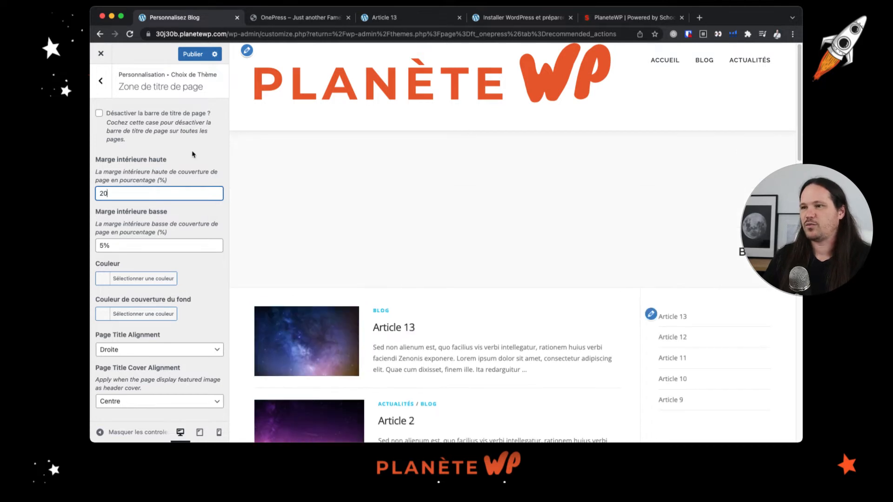
# - Set both Marge intérieure haute and Marge intérieure basse of the page title area to 2
pyautogui.moveTo(123, 192); pyautogui.dragTo(87, 196)
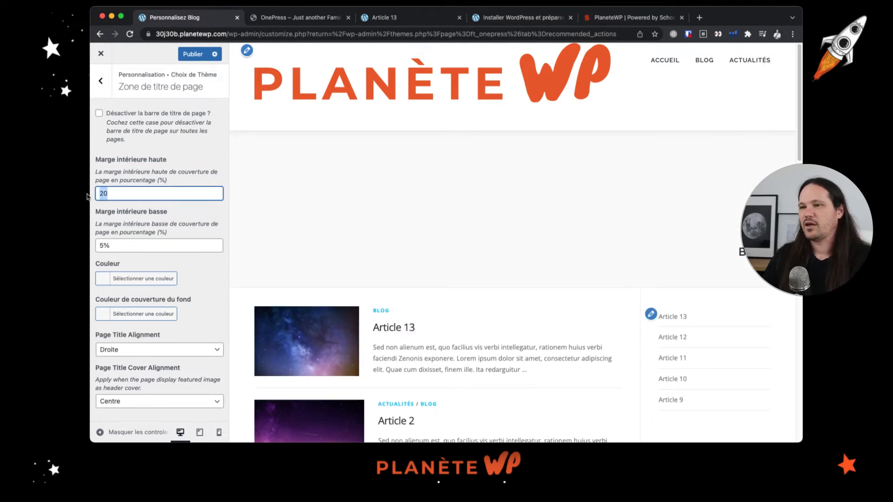
pyautogui.write('2')
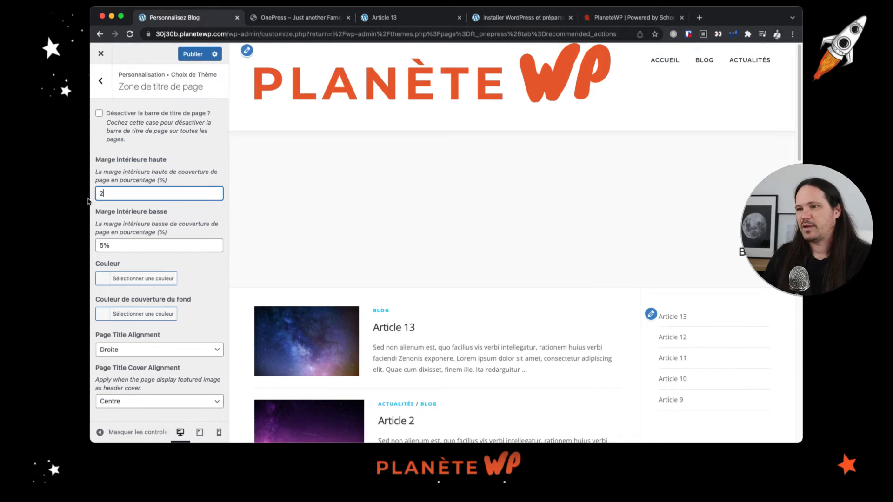
pyautogui.moveTo(116, 246); pyautogui.dragTo(71, 244)
pyautogui.write('2')
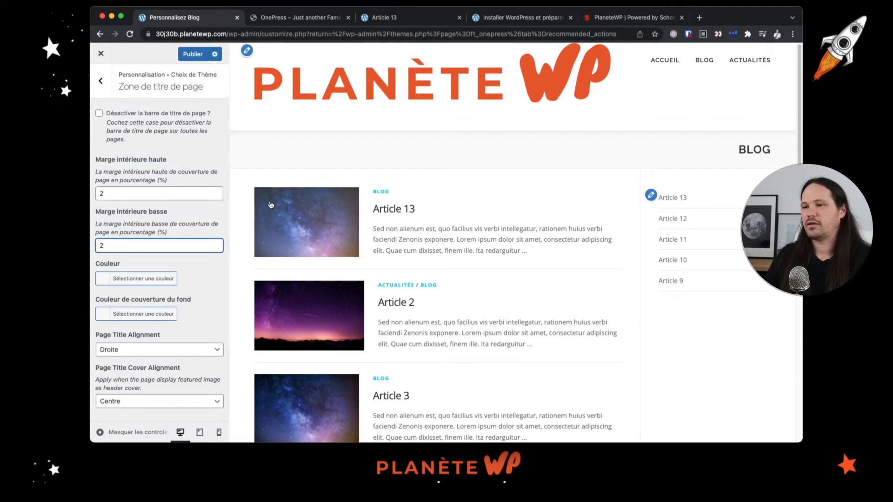
# - Set the page title area's Couleur to #000000 and its Couleur de couverture du fond to black
pyautogui.click(140, 278)
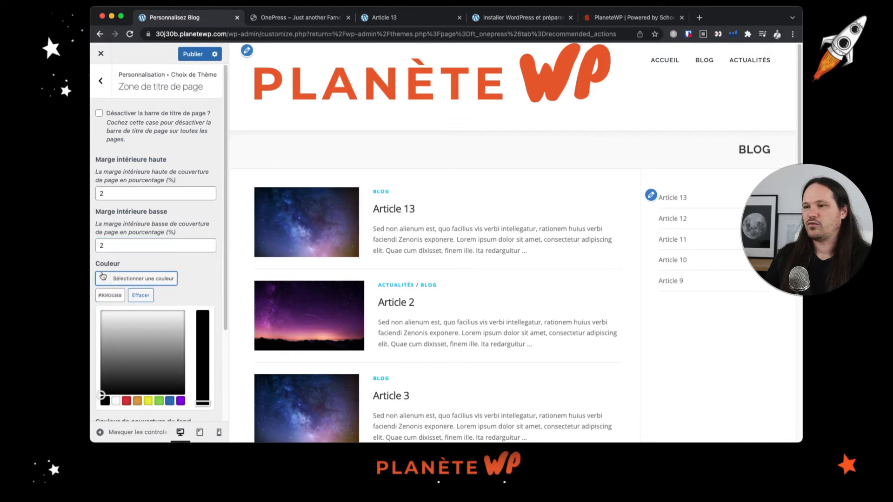
pyautogui.click(106, 400)
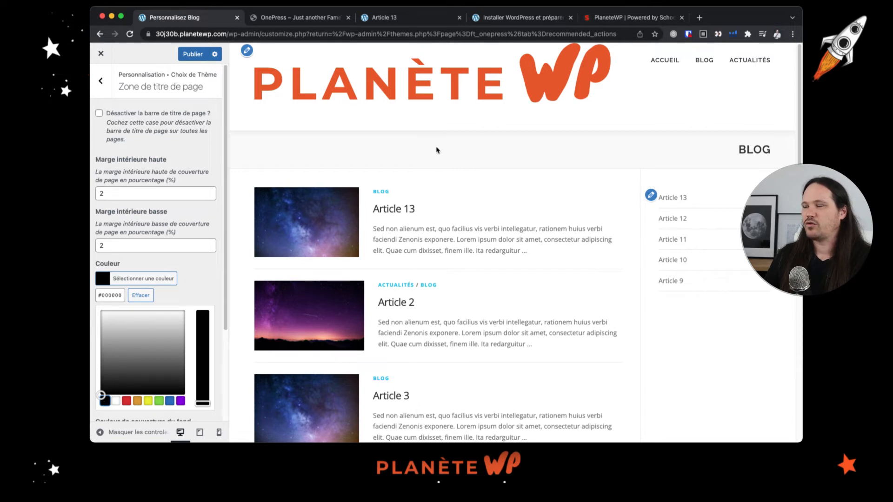
pyautogui.click(158, 262)
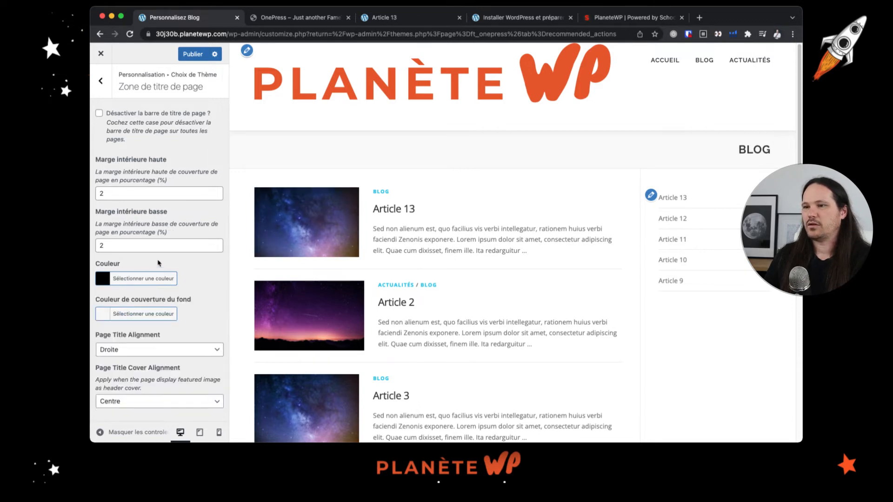
pyautogui.click(102, 315)
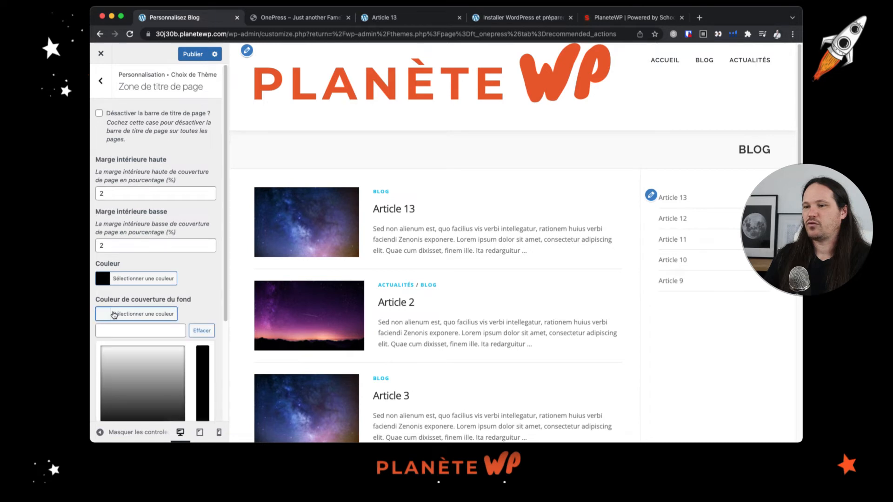
pyautogui.scroll(-5, 120, 393)
pyautogui.click(106, 335)
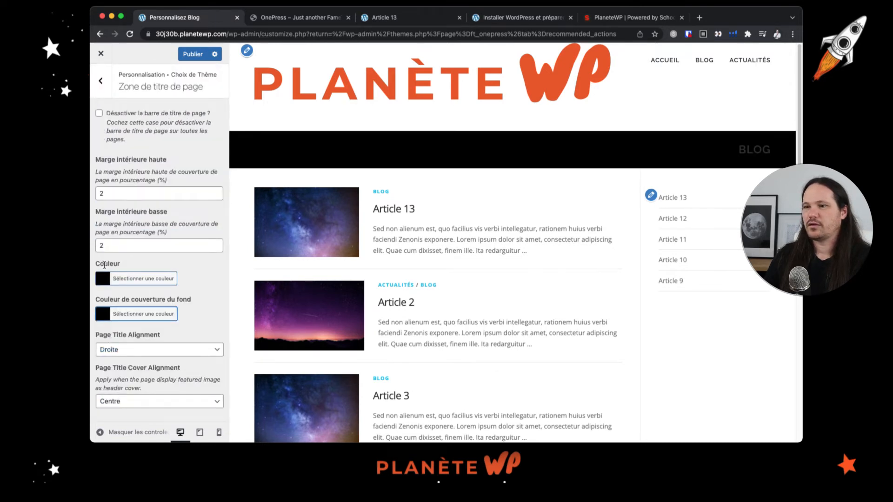
# - Set the page title area's Couleur to white, #ffffff
pyautogui.click(103, 280)
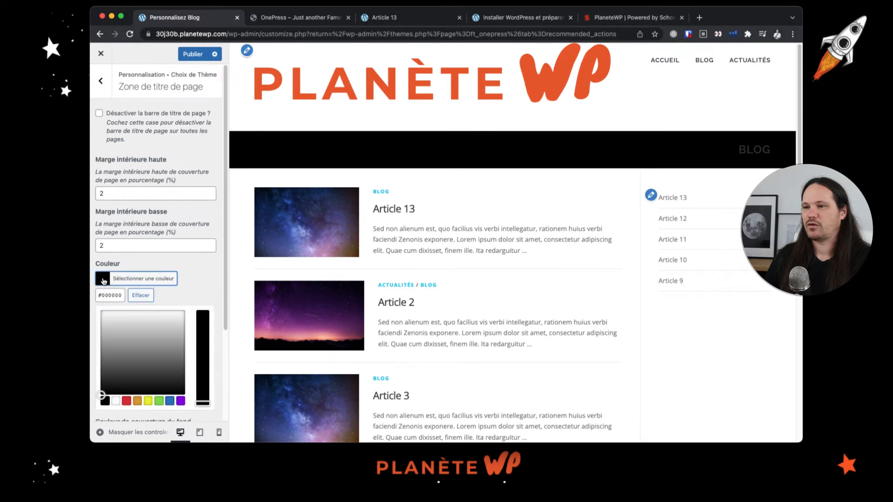
pyautogui.click(115, 402)
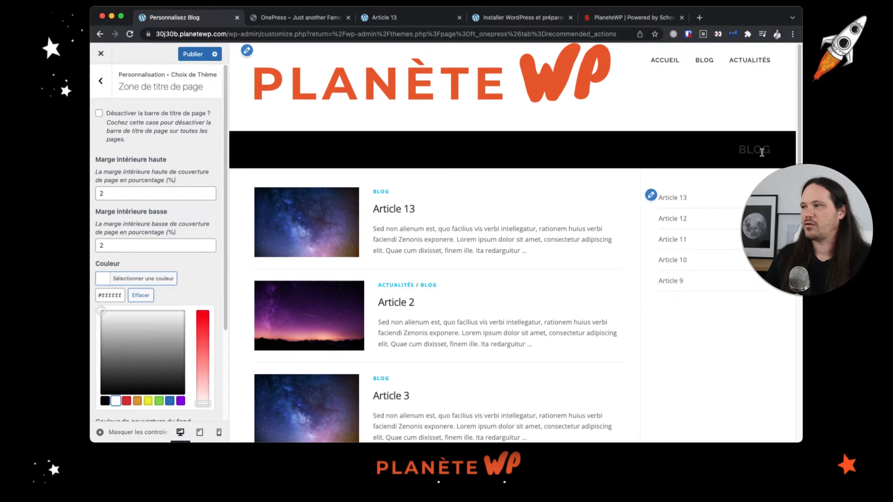
pyautogui.click(200, 277)
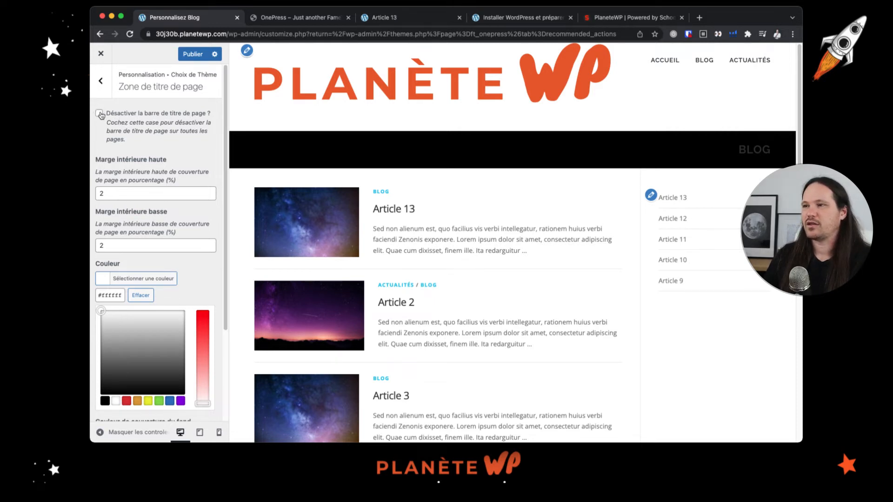
pyautogui.scroll(-1, 196, 281)
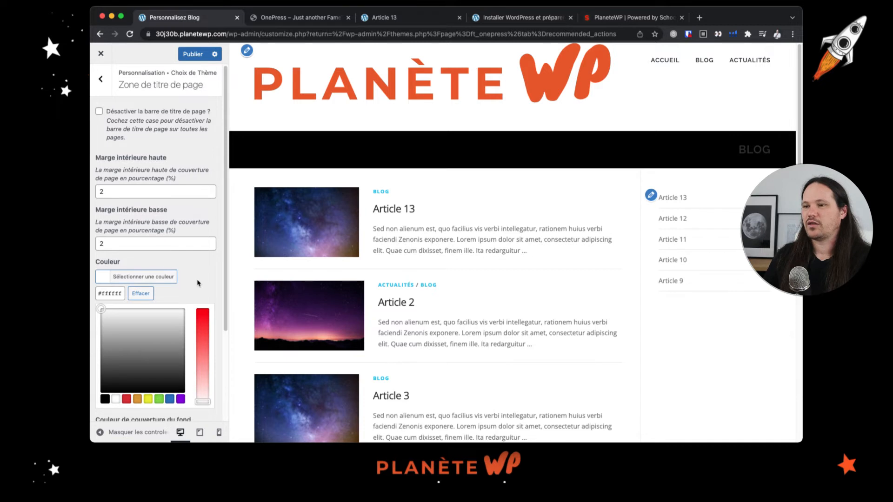
pyautogui.click(197, 283)
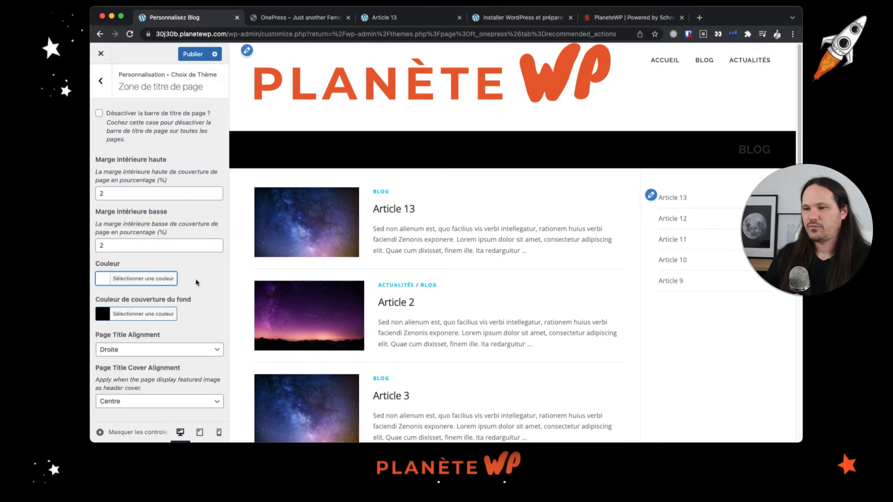
# - Set Page Title Alignment to Gauche and return to the Choix de Thème sections
pyautogui.click(173, 350)
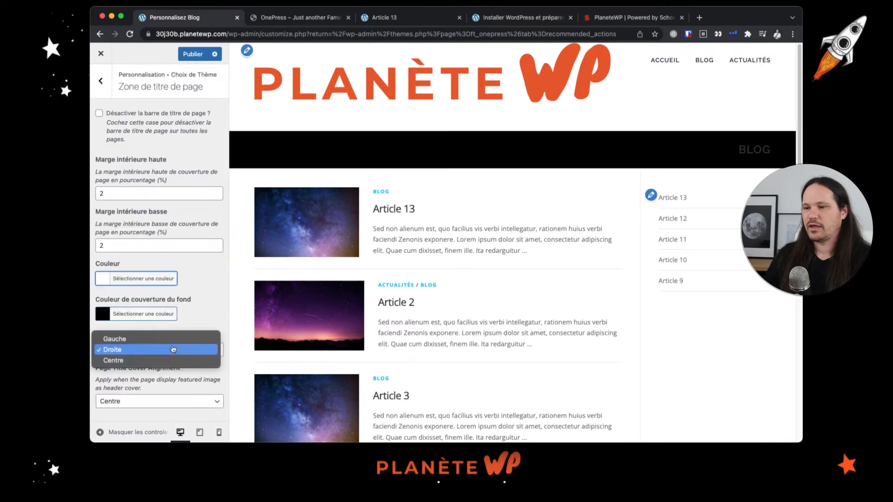
pyautogui.click(159, 339)
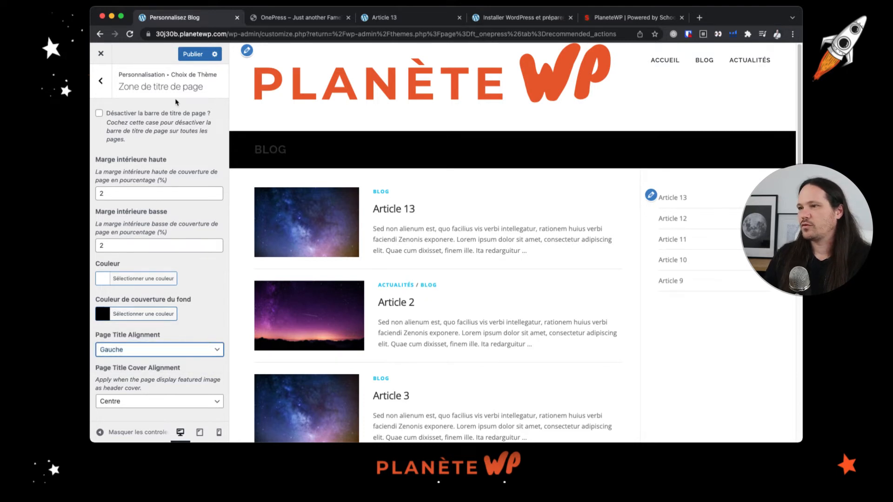
pyautogui.click(104, 82)
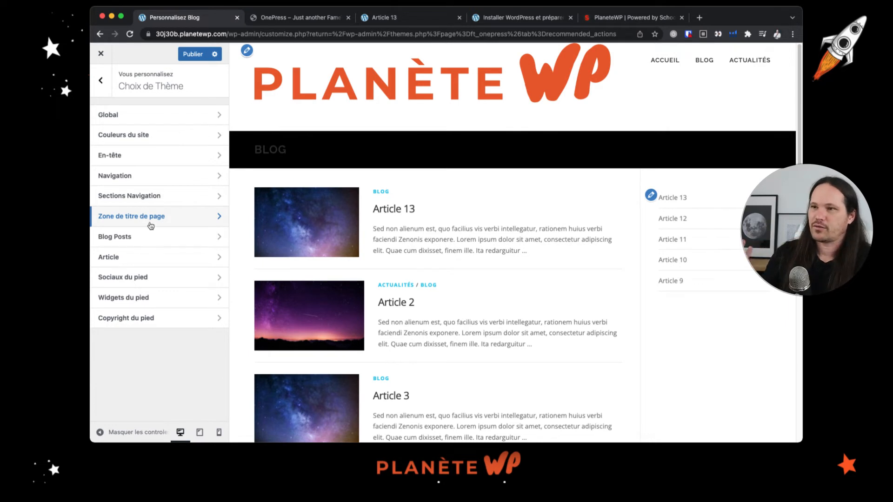
# - Examine the Sections Navigation options down to the Contact section and the menu item padding setting under Navigation
pyautogui.click(156, 199)
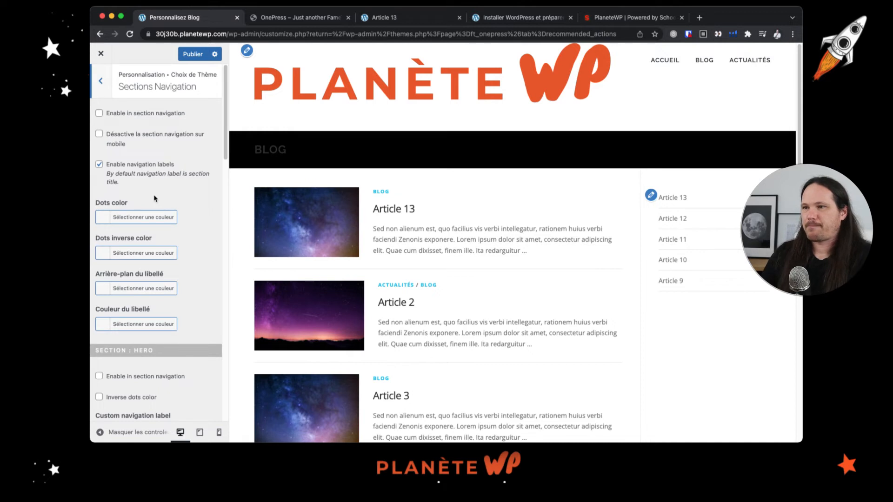
pyautogui.scroll(-6, 155, 199)
pyautogui.scroll(3, 155, 199)
pyautogui.scroll(-2, 155, 199)
pyautogui.scroll(-1, 155, 199)
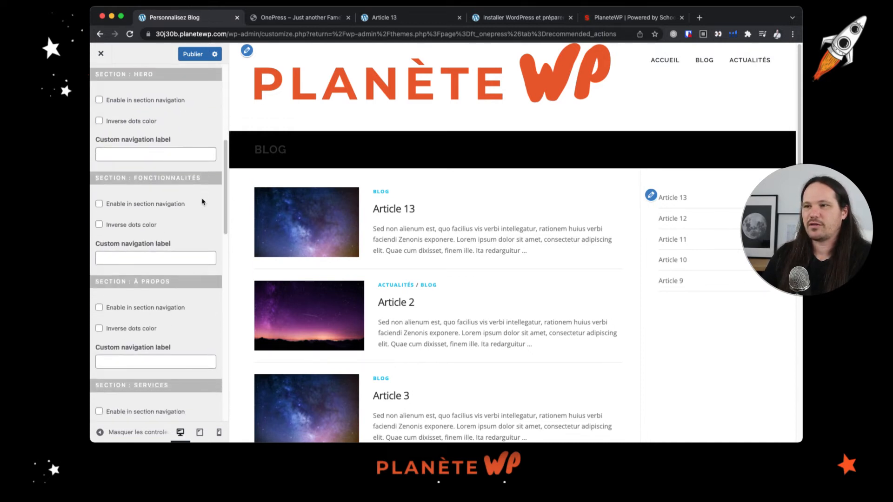
pyautogui.scroll(-5, 198, 235)
pyautogui.scroll(-8, 194, 229)
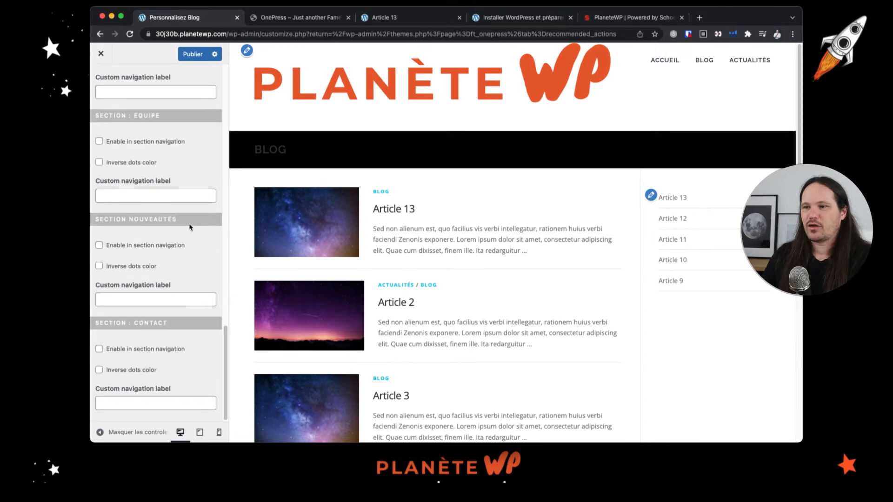
pyautogui.scroll(18, 114, 97)
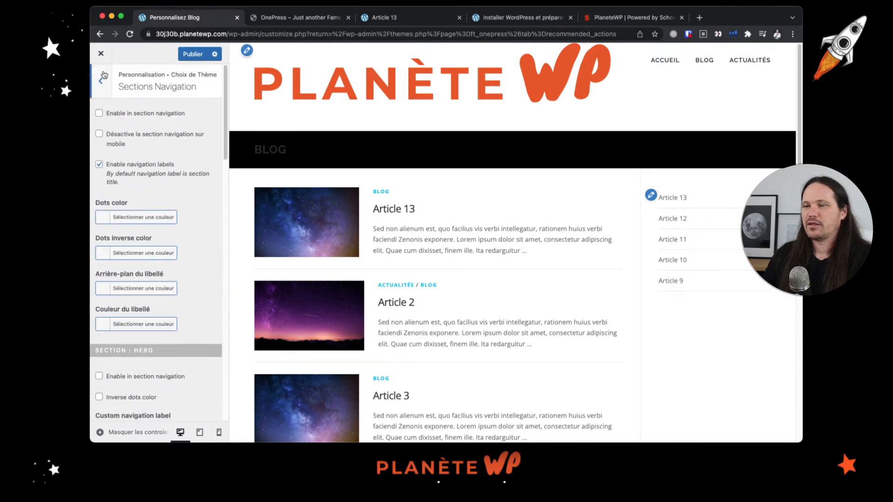
pyautogui.click(102, 77)
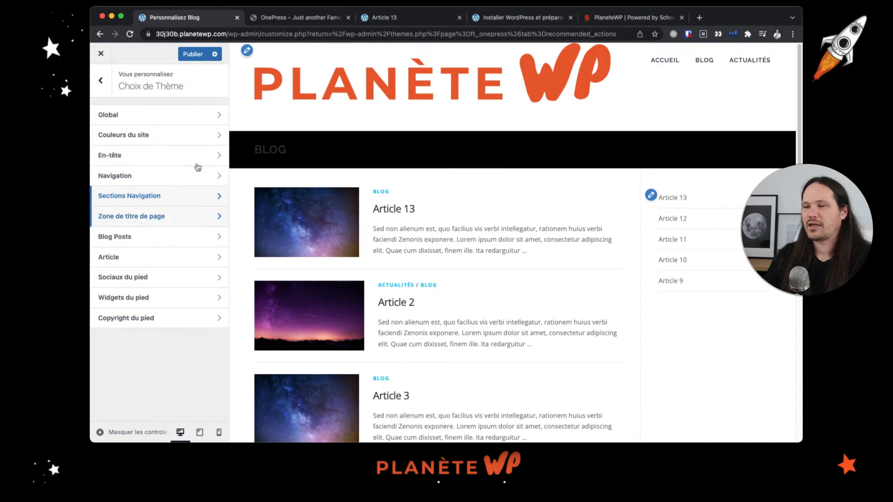
pyautogui.click(144, 180)
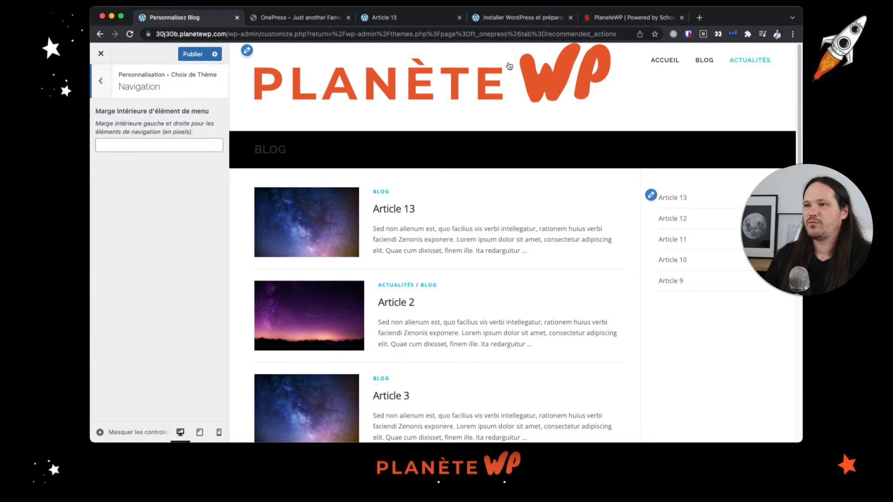
pyautogui.click(101, 80)
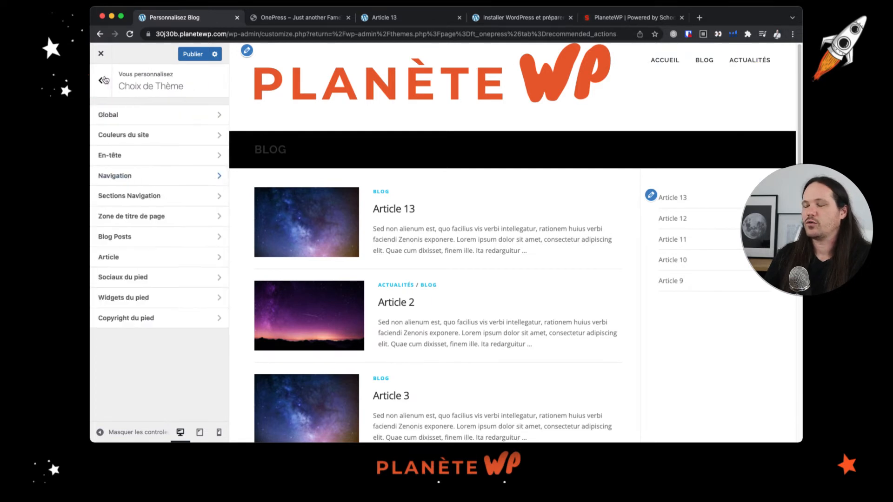
# - Open the En-tête settings, try Largeur d'en-tête at Pleine Largeur and restore it to Confinée
pyautogui.click(162, 163)
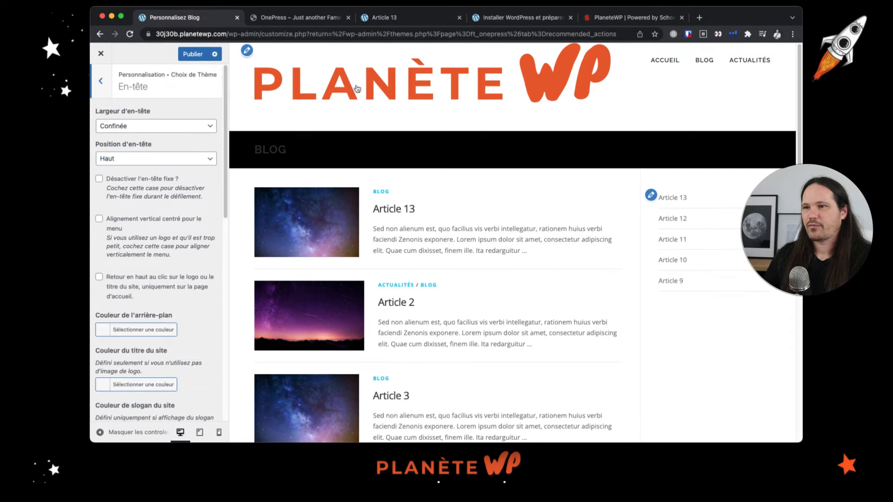
pyautogui.click(161, 131)
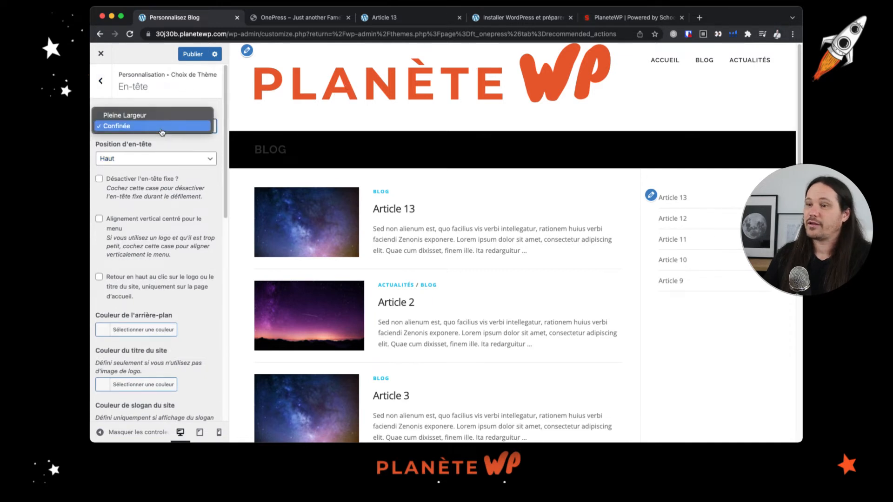
pyautogui.click(180, 116)
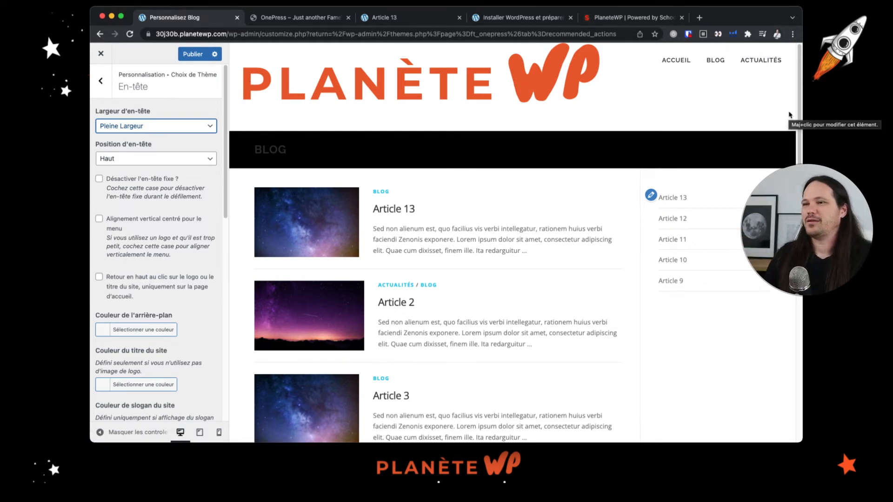
pyautogui.click(176, 125)
pyautogui.click(191, 137)
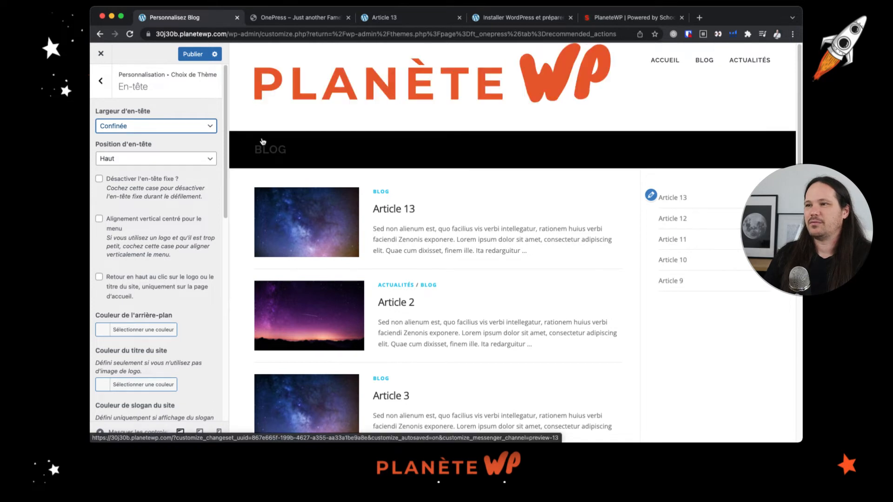
# - Inspect the Position d'en-tête choices, keeping Haut, and check how the fixed header behaves down the blog preview
pyautogui.click(158, 159)
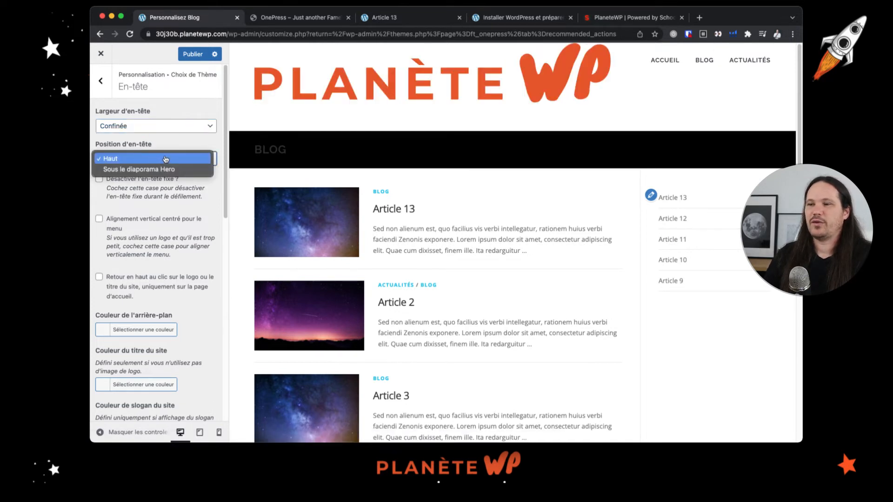
pyautogui.click(192, 149)
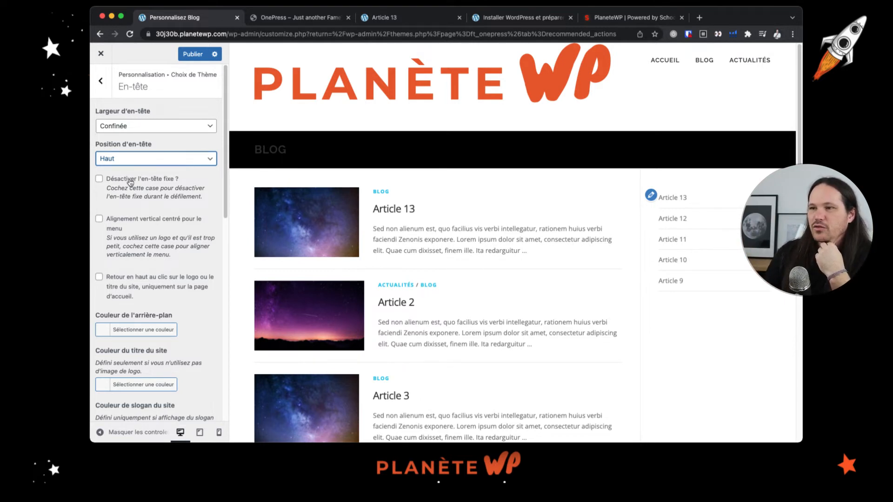
pyautogui.scroll(-1, 490, 223)
pyautogui.scroll(-15, 491, 222)
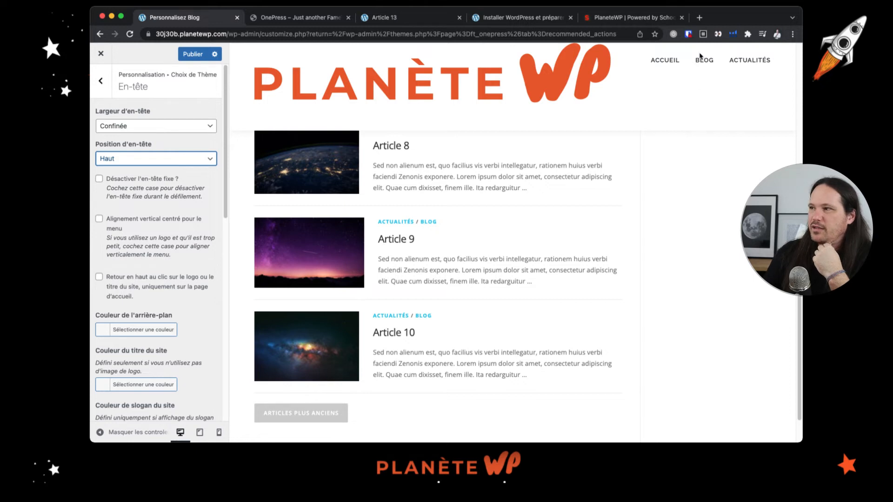
# - Enable Alignement vertical centré pour le menu in the header settings
pyautogui.click(144, 221)
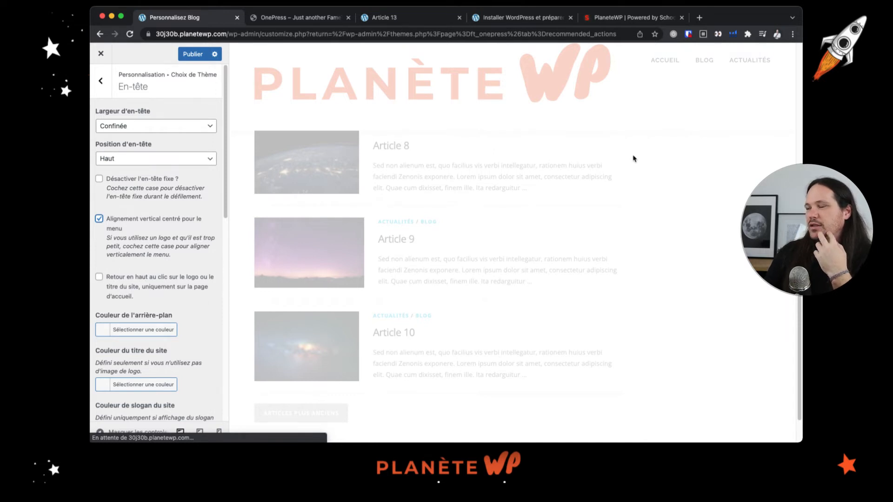
pyautogui.scroll(-1, 123, 266)
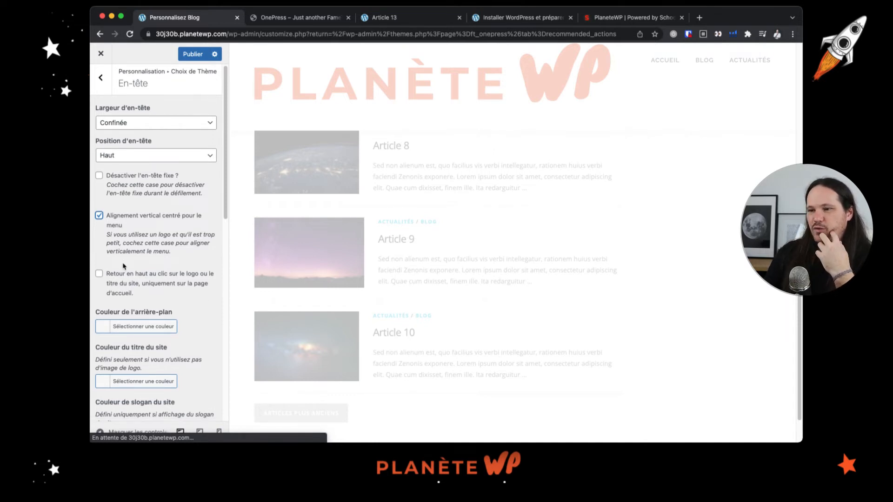
# - Examine the remaining header options, from the background and menu link colours to the transparent header and transparent logo settings
pyautogui.scroll(-5, 123, 266)
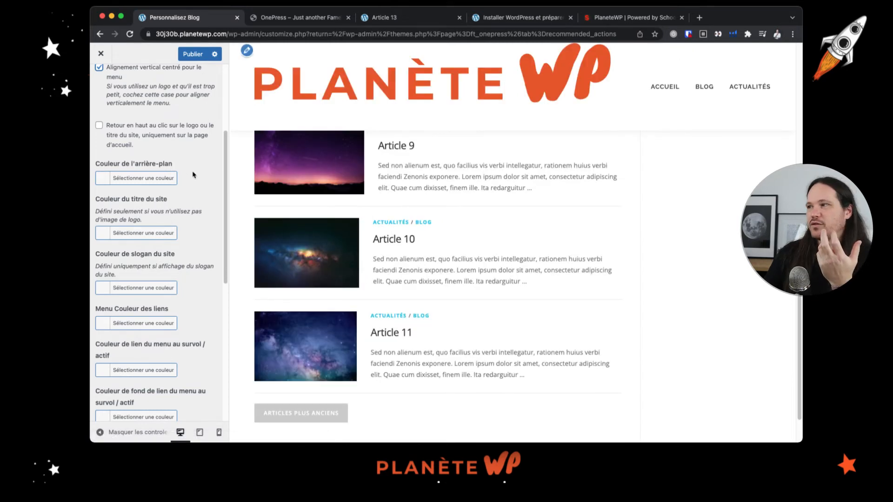
pyautogui.scroll(-1, 176, 249)
pyautogui.scroll(-1, 176, 250)
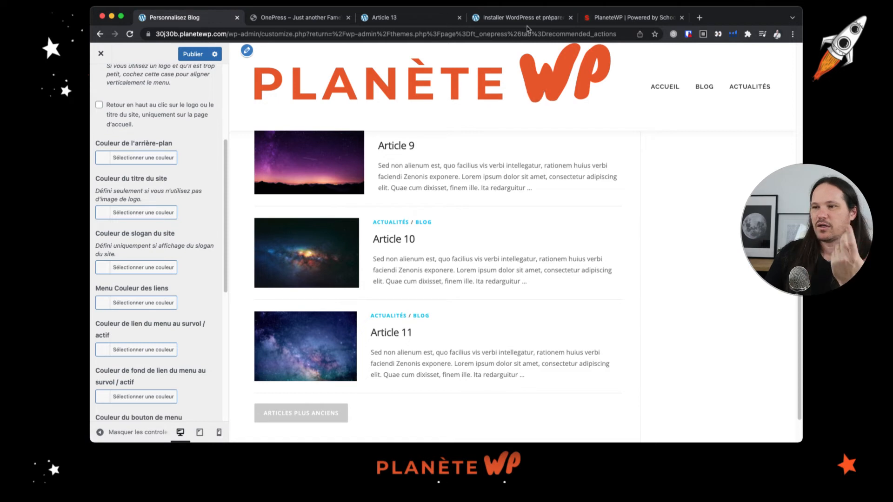
pyautogui.scroll(-2, 189, 192)
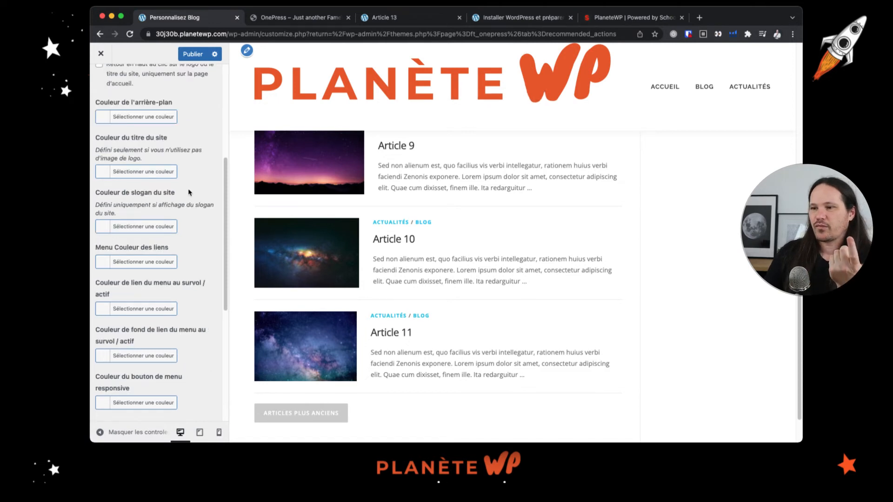
pyautogui.scroll(-10, 188, 192)
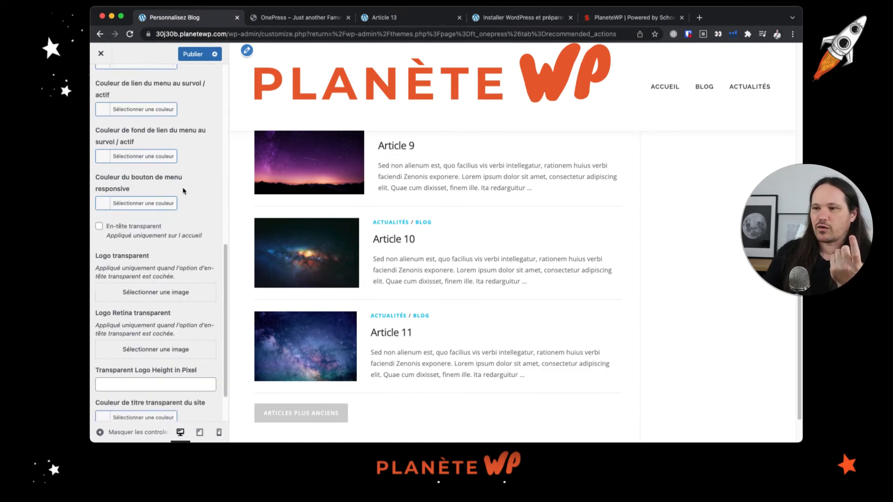
pyautogui.scroll(-3, 183, 192)
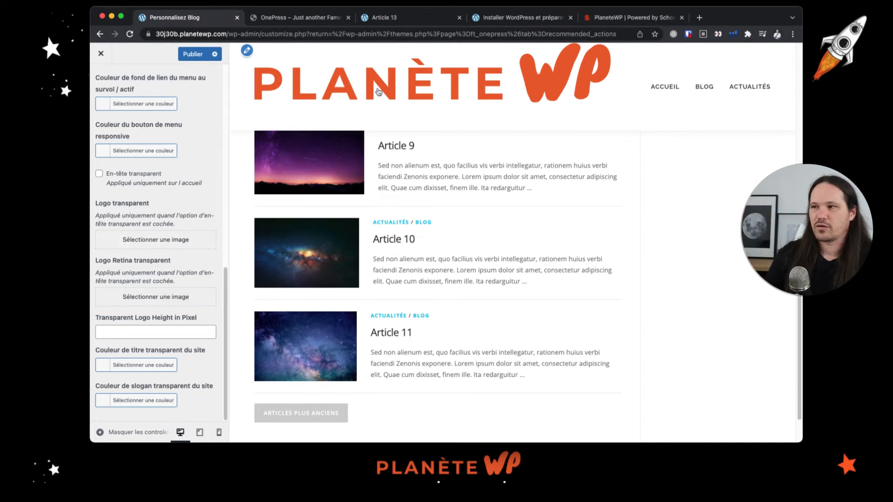
pyautogui.click(393, 103)
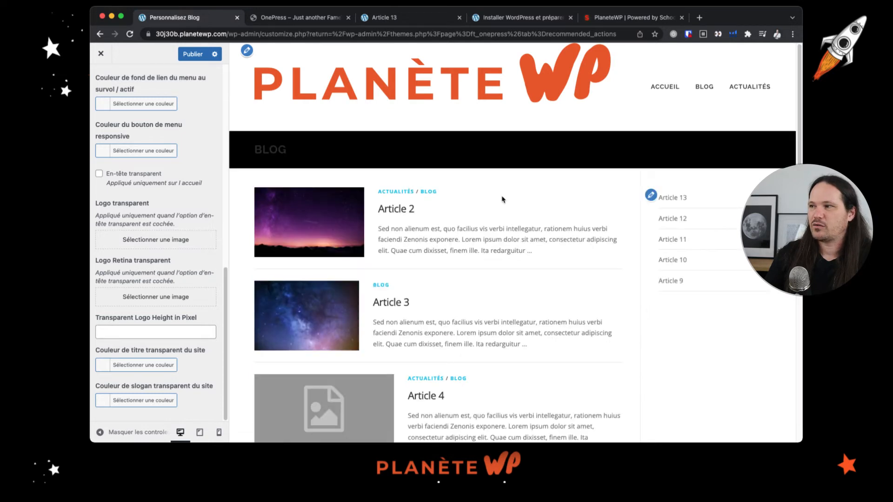
pyautogui.click(134, 333)
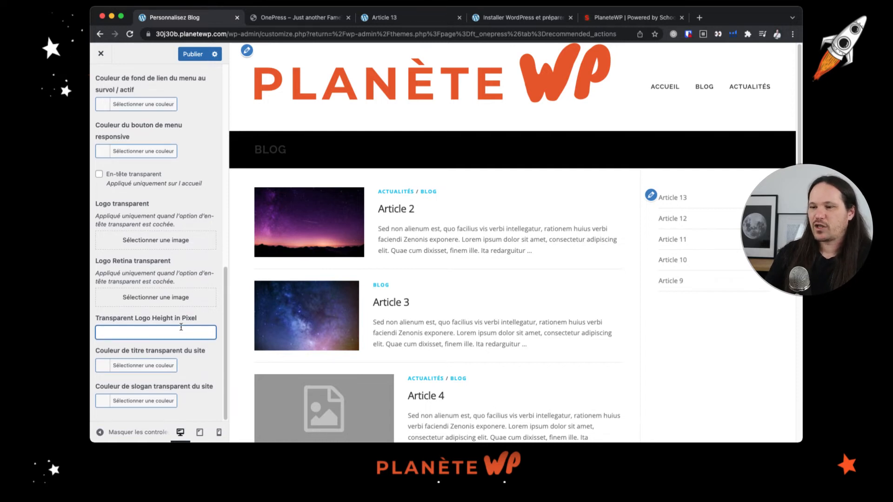
pyautogui.scroll(15, 181, 327)
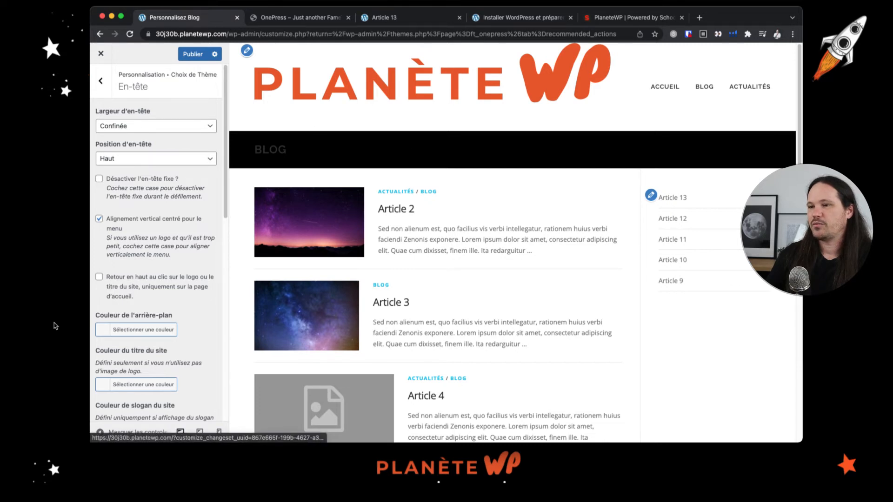
# - Try the option for returning to the top when the logo or site title is clicked, leaving it disabled
pyautogui.tripleClick(121, 279)
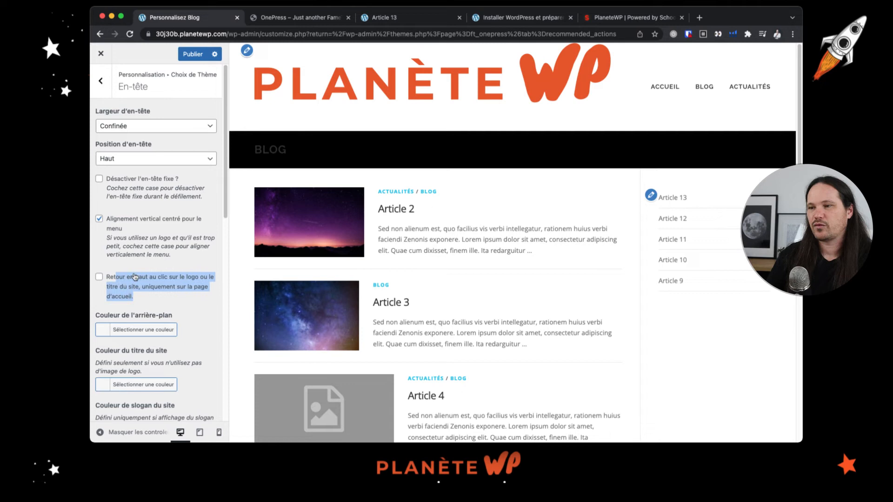
pyautogui.click(148, 278)
pyautogui.click(129, 300)
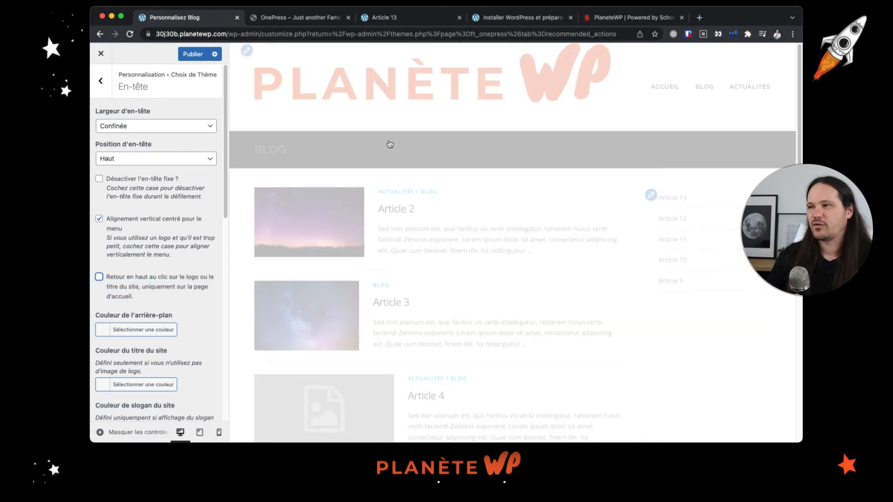
# - Leave the header settings, open Couleurs du site and set Couleur secondaire to black, #000000
pyautogui.click(100, 80)
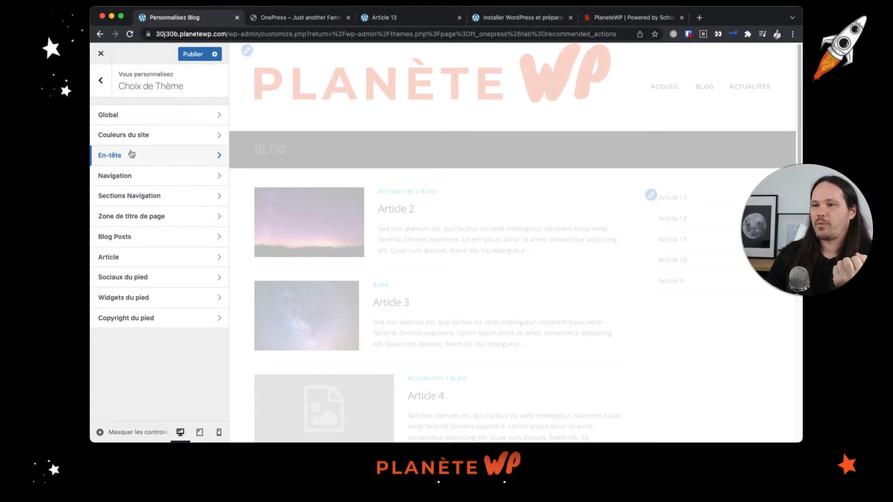
pyautogui.click(142, 136)
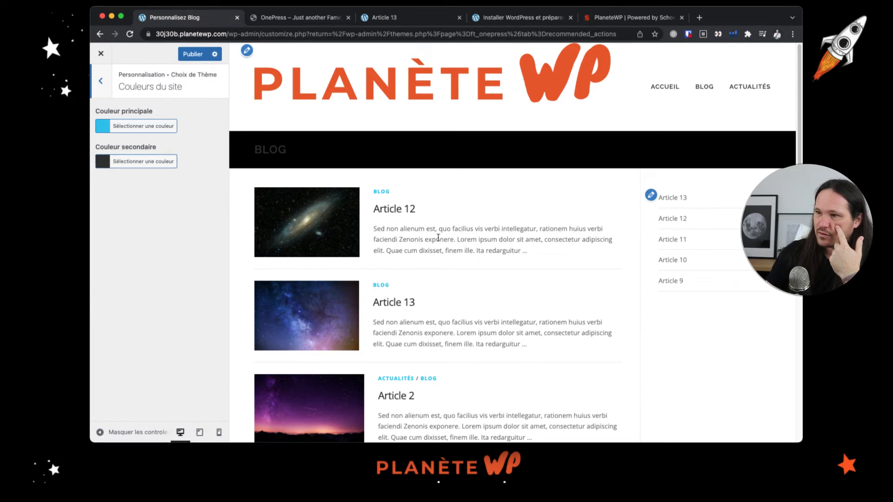
pyautogui.click(104, 163)
pyautogui.click(105, 284)
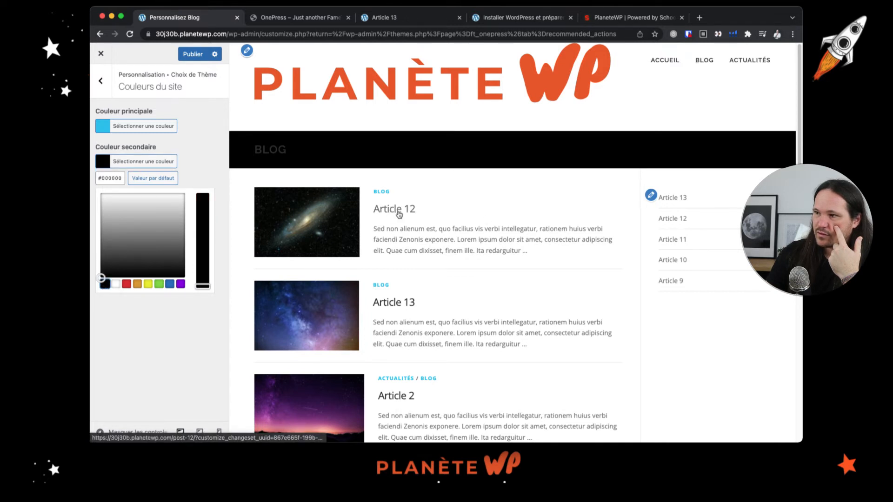
# - Set the site's Couleur principale to bright red, #ff3a3a
pyautogui.click(101, 129)
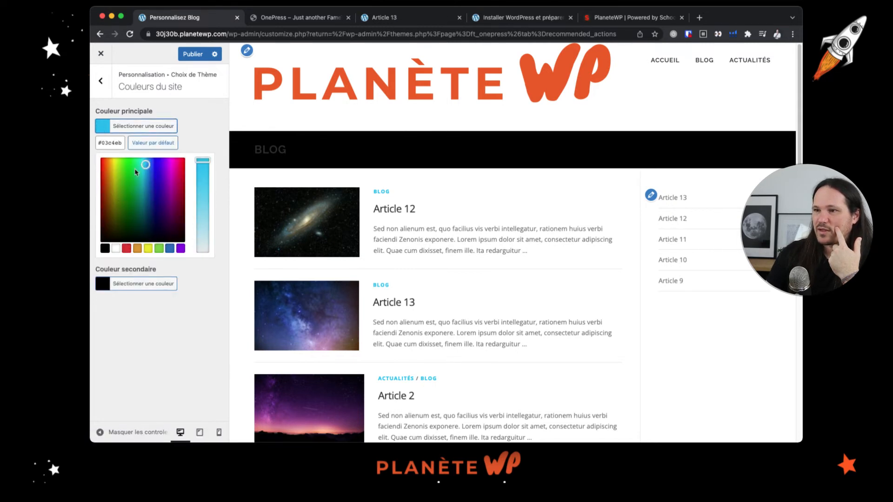
pyautogui.click(126, 248)
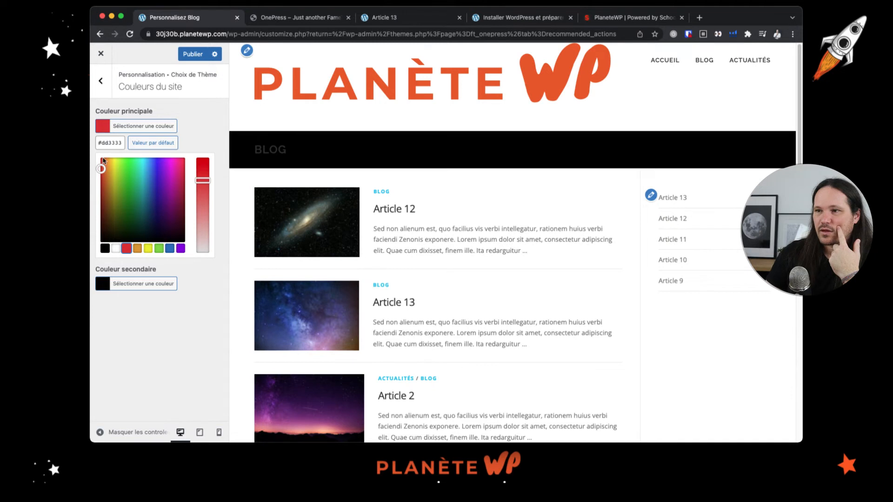
pyautogui.click(102, 157)
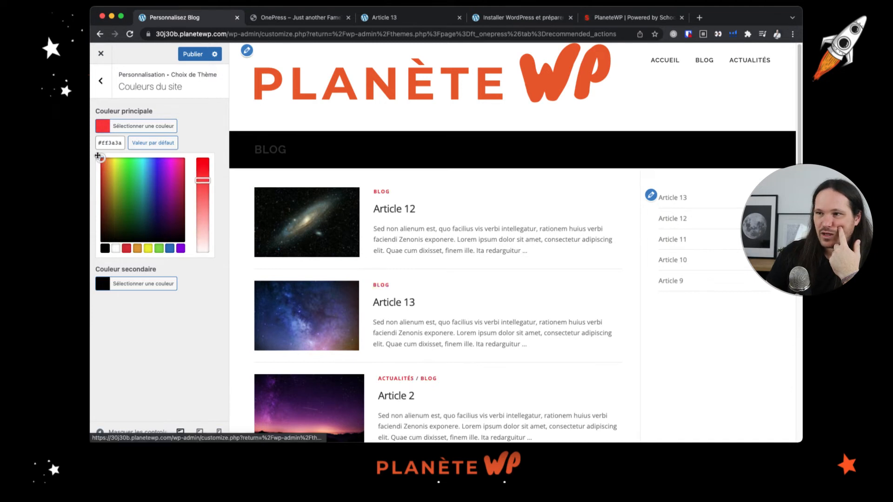
pyautogui.click(103, 126)
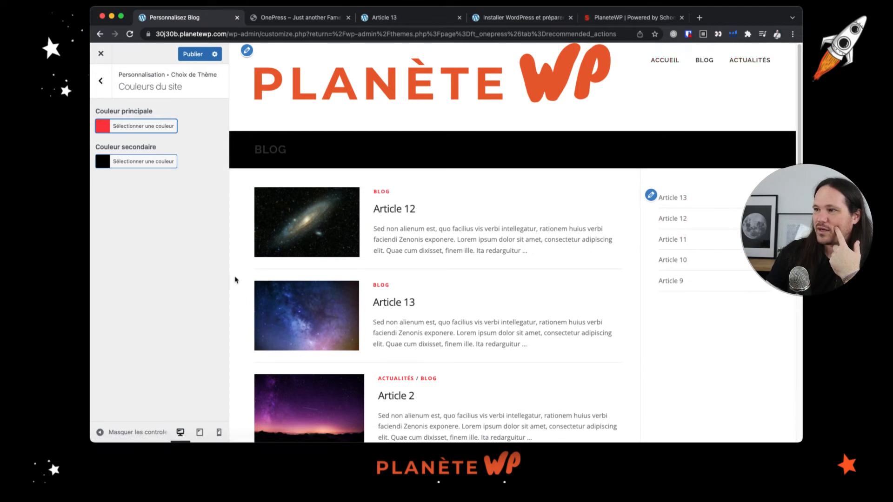
# - Check how the new site colours apply throughout the blog list preview
pyautogui.scroll(-15, 511, 275)
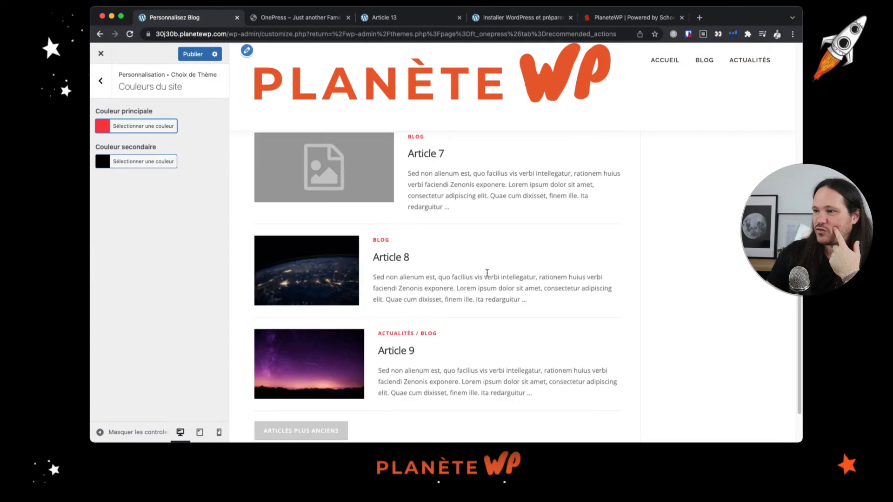
pyautogui.scroll(-1, 487, 273)
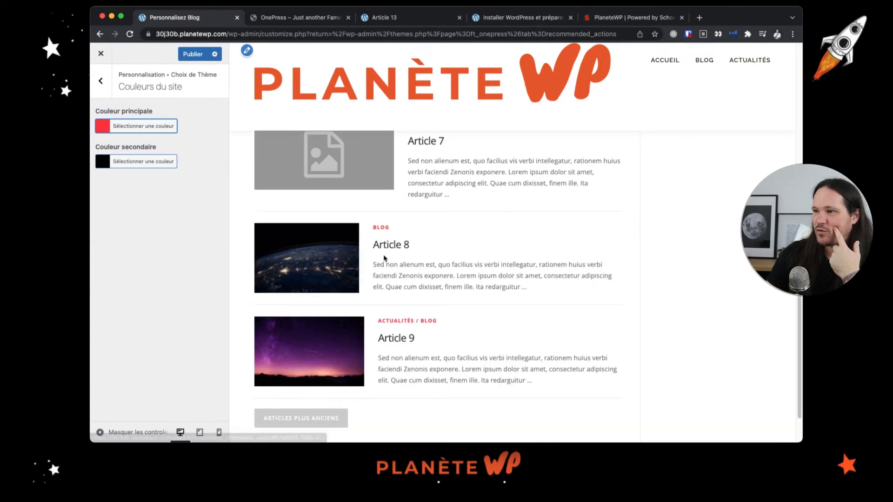
pyautogui.scroll(15, 384, 258)
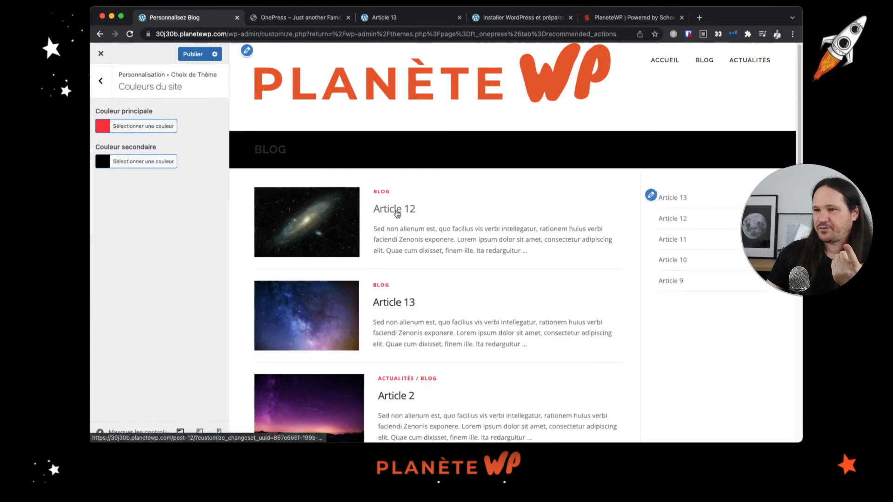
# - Open Article 12 in the preview, return to the Choix de Thème sections and examine the article's colours down to the comment form
pyautogui.click(397, 214)
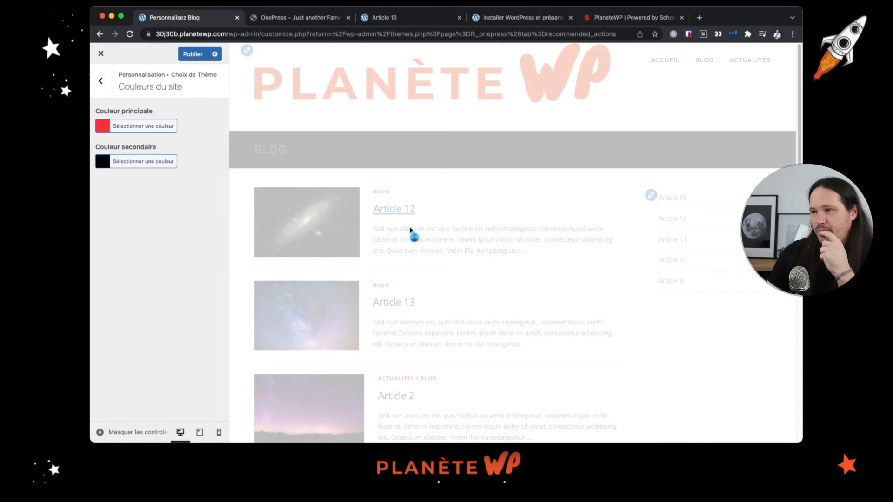
pyautogui.click(102, 82)
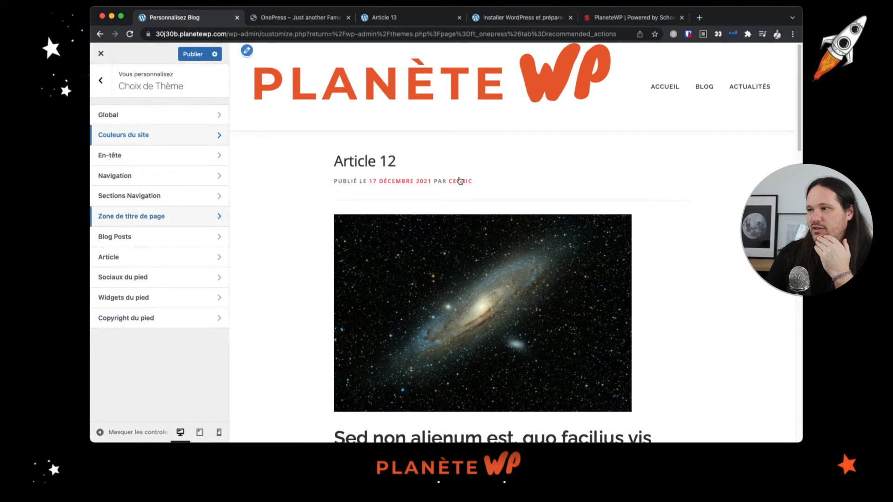
pyautogui.scroll(-8, 480, 228)
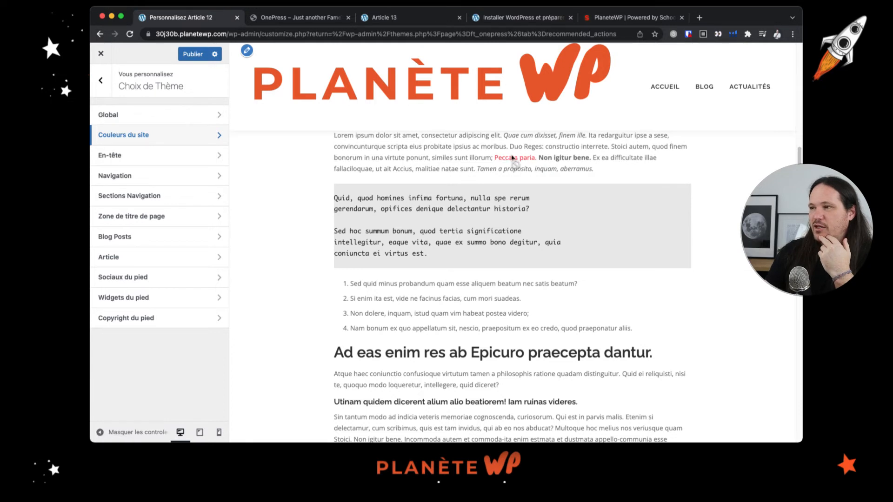
pyautogui.scroll(-5, 512, 172)
pyautogui.scroll(-3, 509, 228)
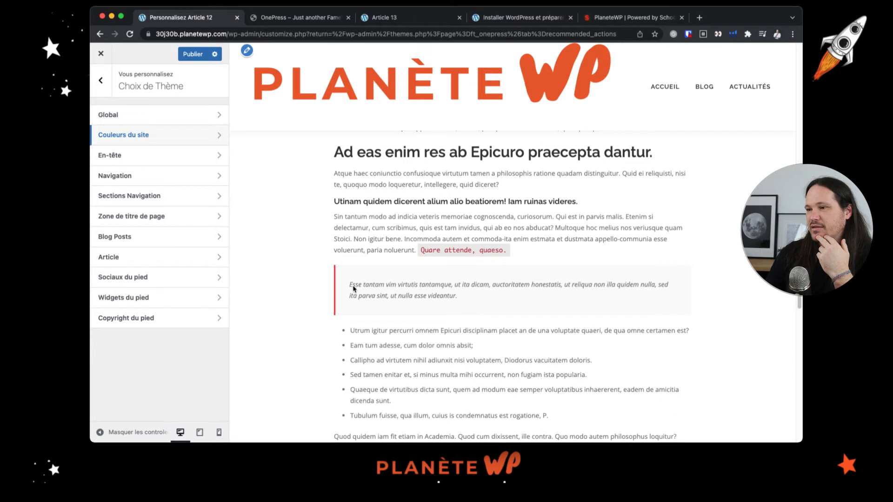
pyautogui.scroll(-10, 353, 288)
pyautogui.scroll(-3, 498, 257)
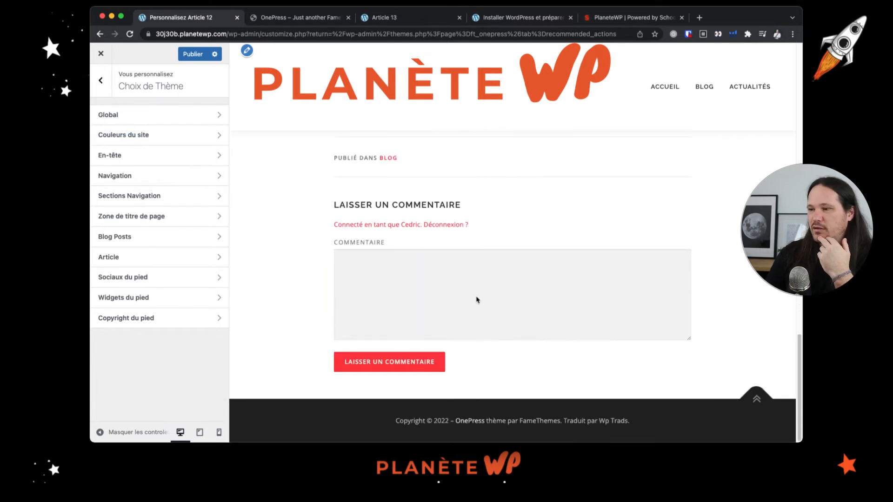
pyautogui.click(397, 277)
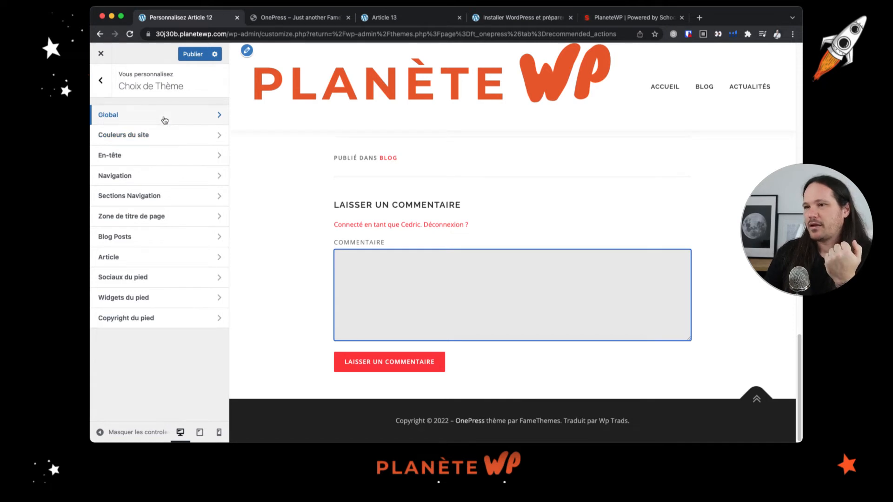
# - In the En-tête settings, set Transparent Logo Height in Pixel to 40 and publish the change
pyautogui.click(153, 156)
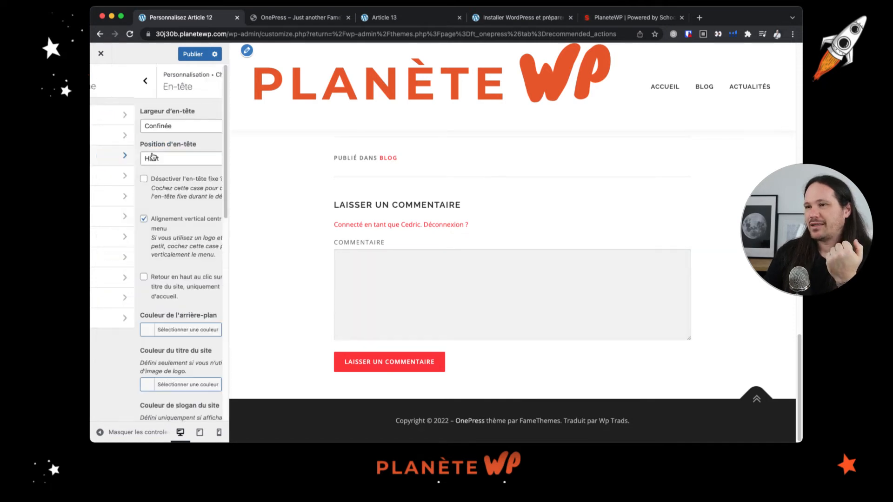
pyautogui.scroll(-10, 153, 160)
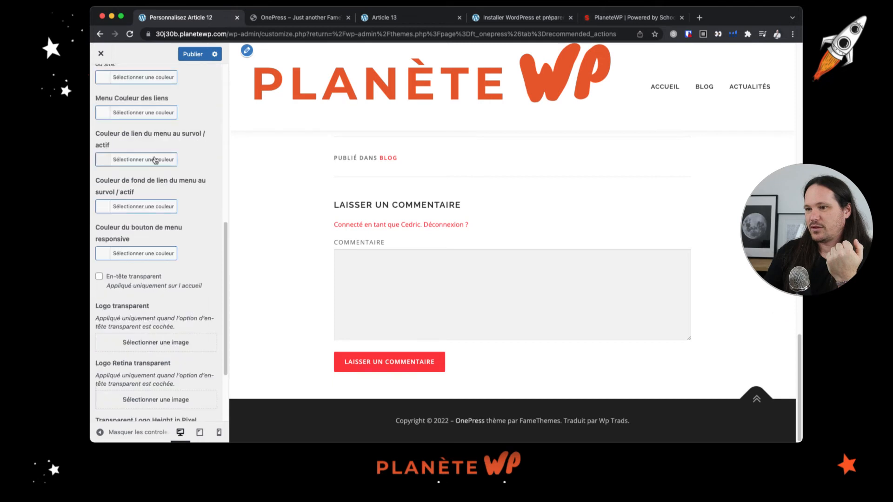
pyautogui.scroll(-3, 154, 161)
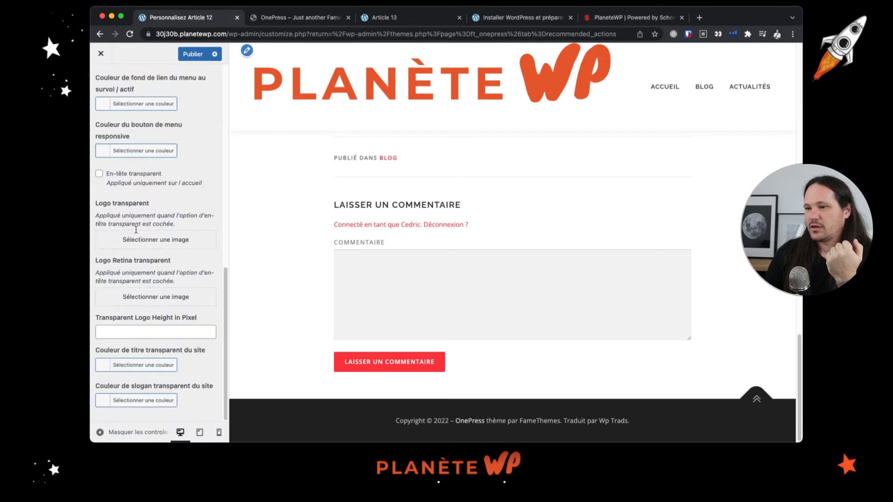
pyautogui.click(165, 331)
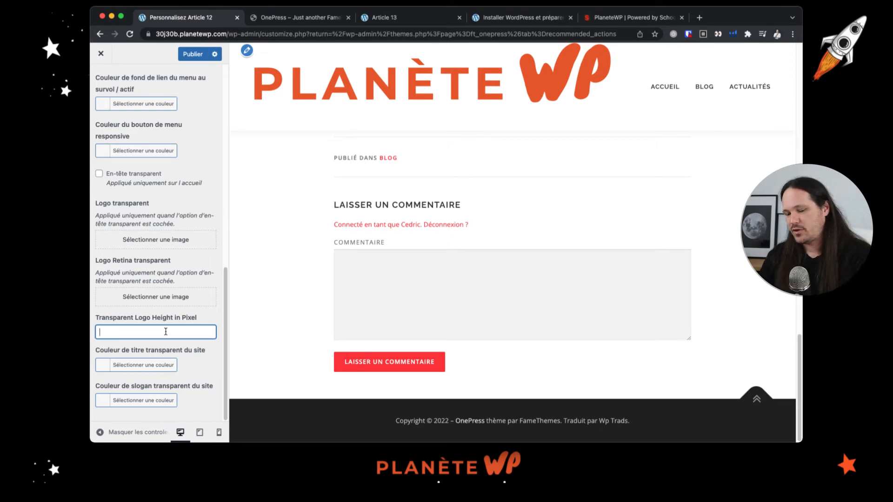
pyautogui.write('À')
pyautogui.press('BackSpace')
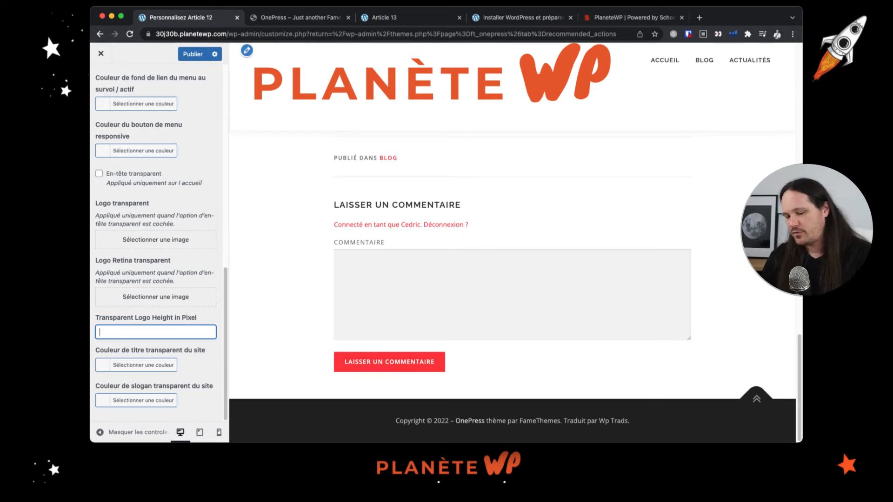
pyautogui.write('40')
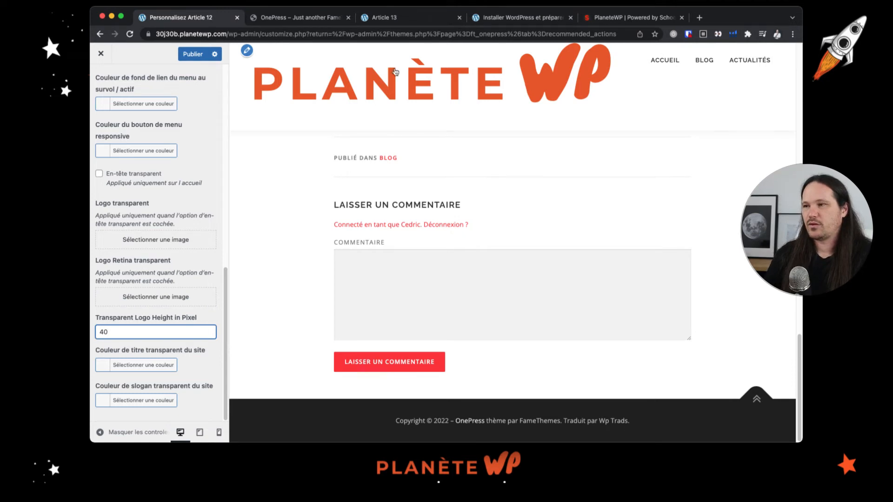
pyautogui.click(193, 54)
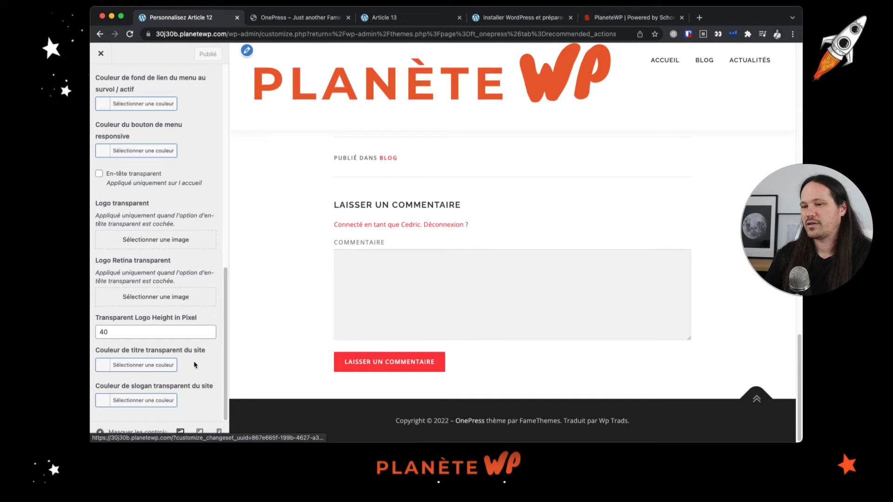
# - Leave the theme options, open Identité du site and set Hauteur du logo en pixels to 40
pyautogui.scroll(15, 194, 360)
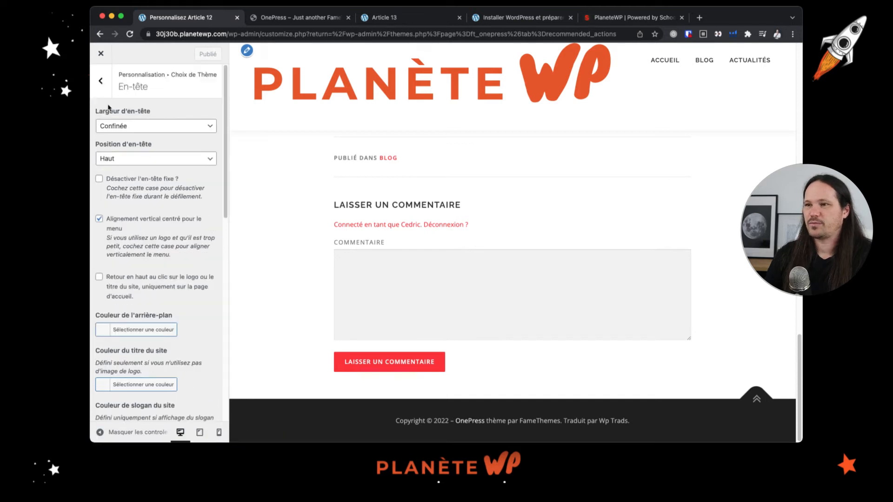
pyautogui.click(101, 83)
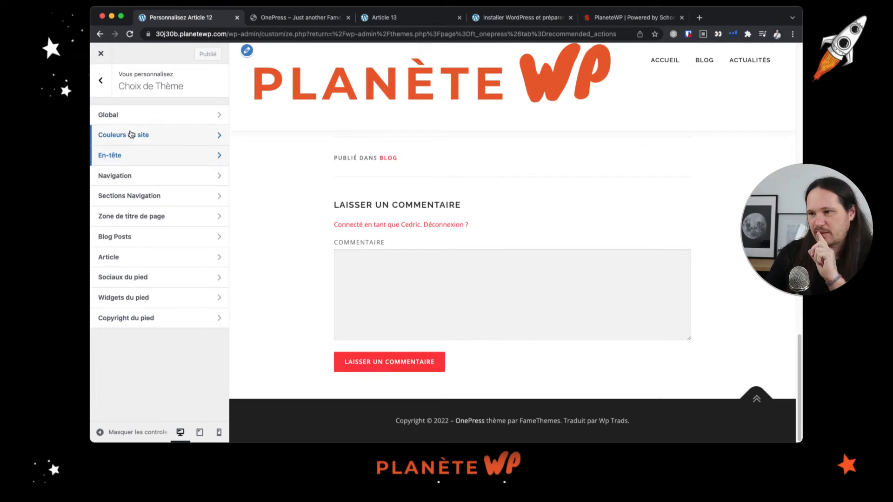
pyautogui.click(144, 119)
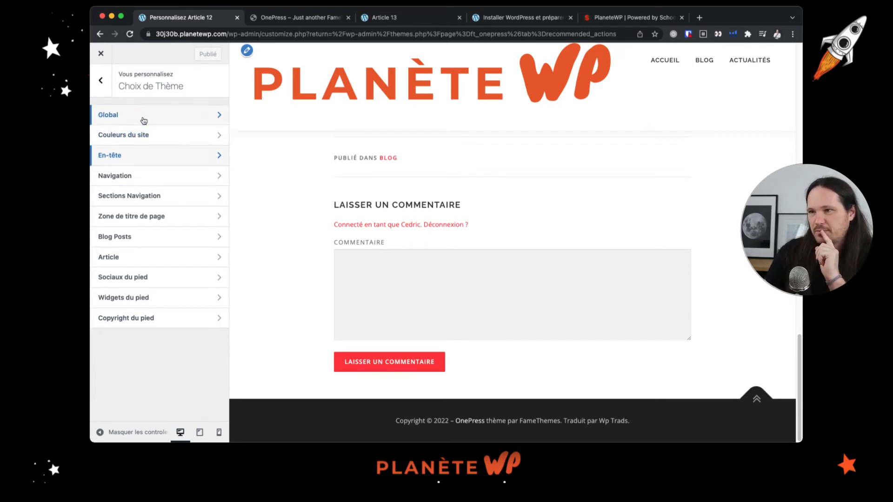
pyautogui.click(108, 97)
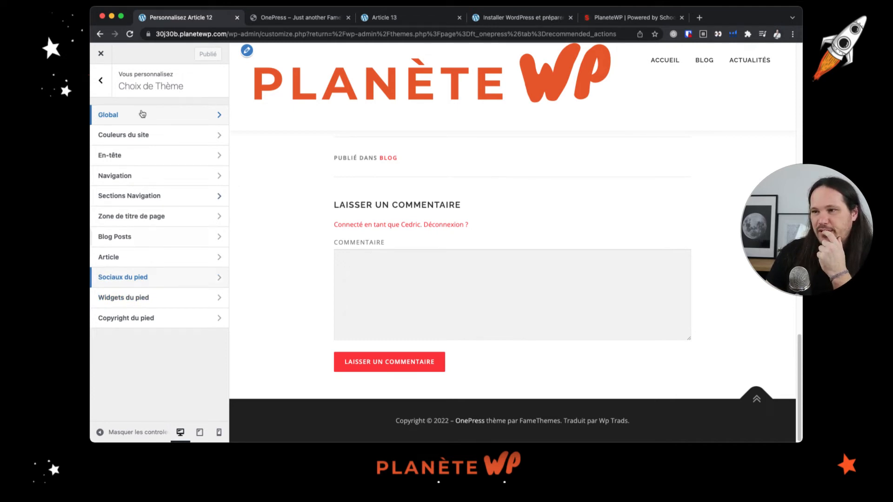
pyautogui.click(112, 94)
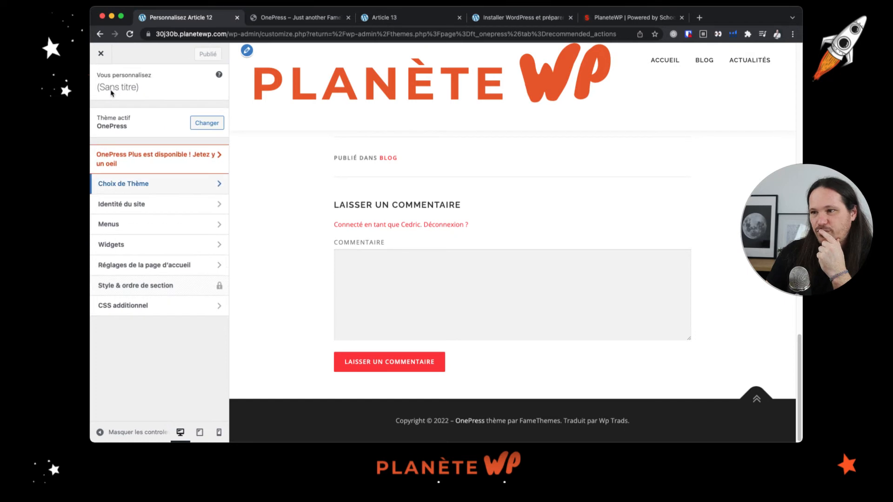
pyautogui.click(143, 205)
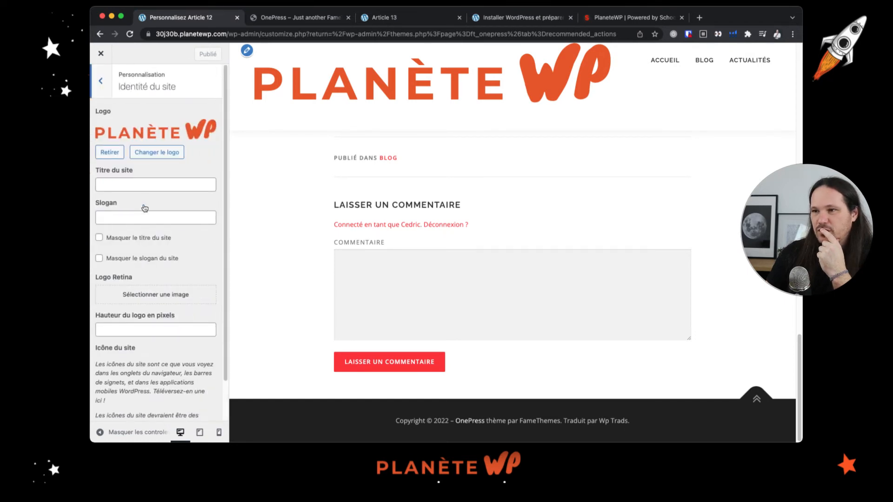
pyautogui.scroll(-2, 163, 247)
pyautogui.click(167, 288)
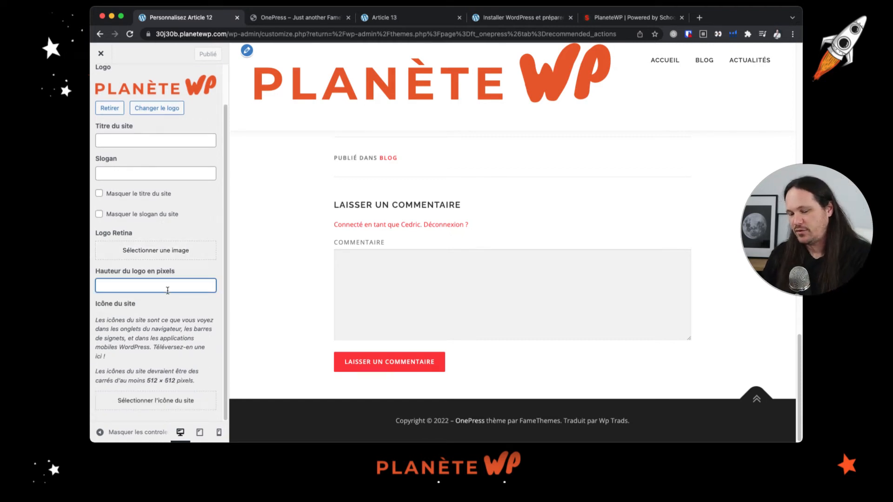
pyautogui.write('14')
pyautogui.press('BackSpace')
pyautogui.press('BackSpace')
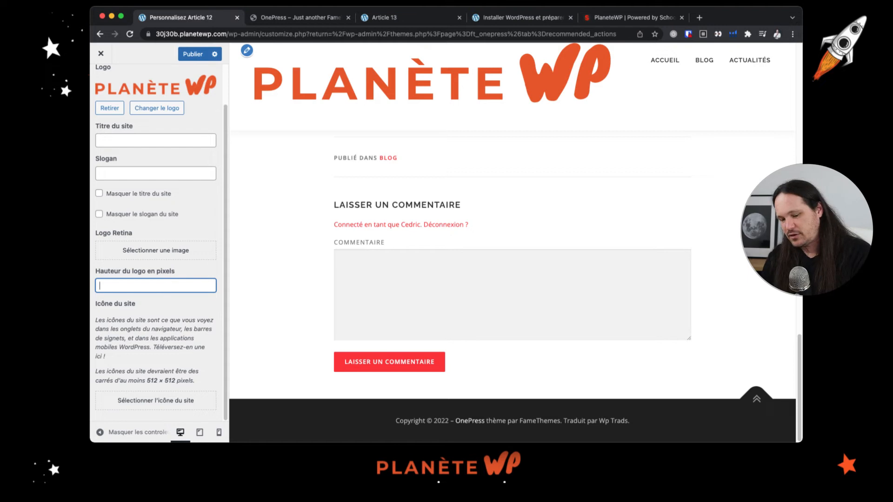
pyautogui.write('40')
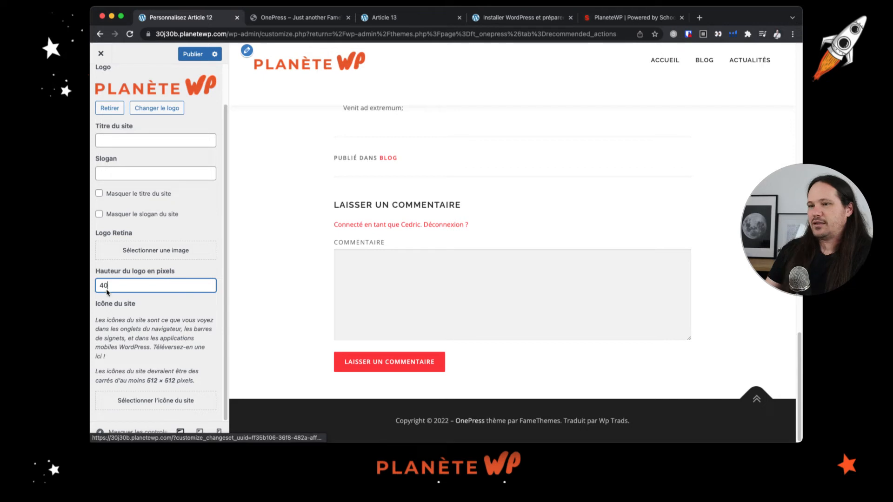
# - Reduce the site logo's height to 30 pixels and publish the change
pyautogui.moveTo(103, 287); pyautogui.dragTo(97, 287)
pyautogui.write('3')
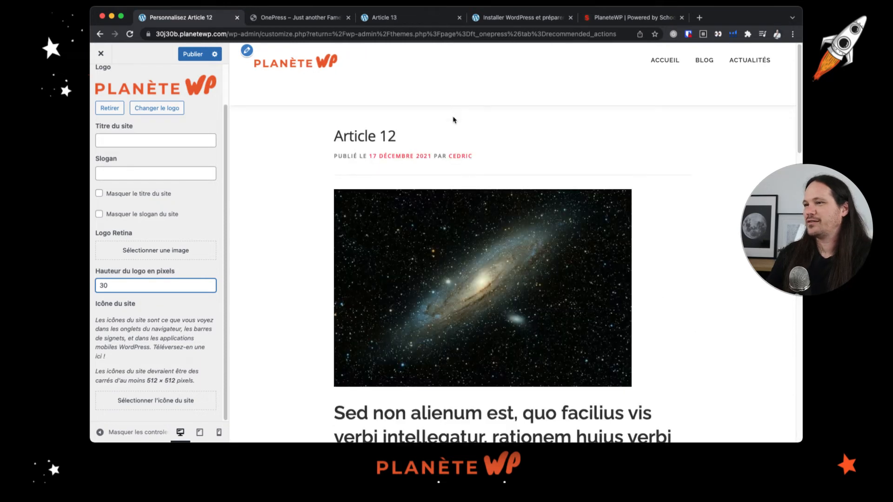
pyautogui.scroll(2, 209, 229)
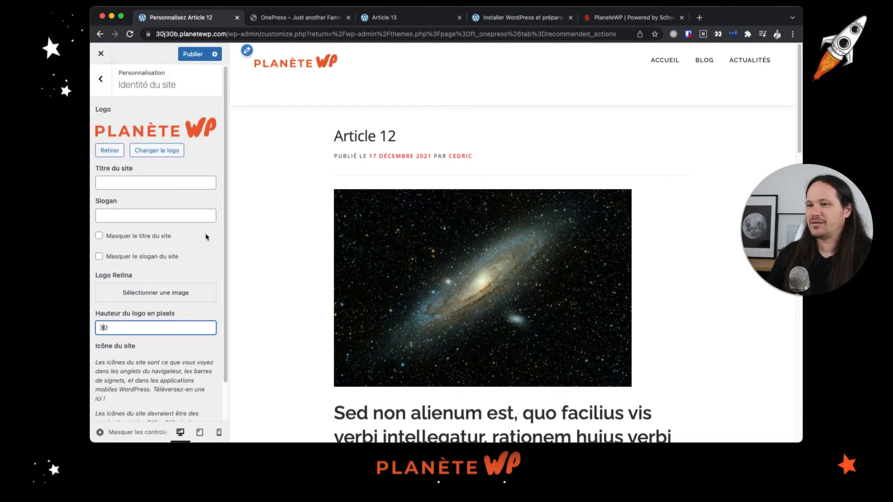
pyautogui.scroll(-2, 207, 237)
pyautogui.scroll(2, 205, 239)
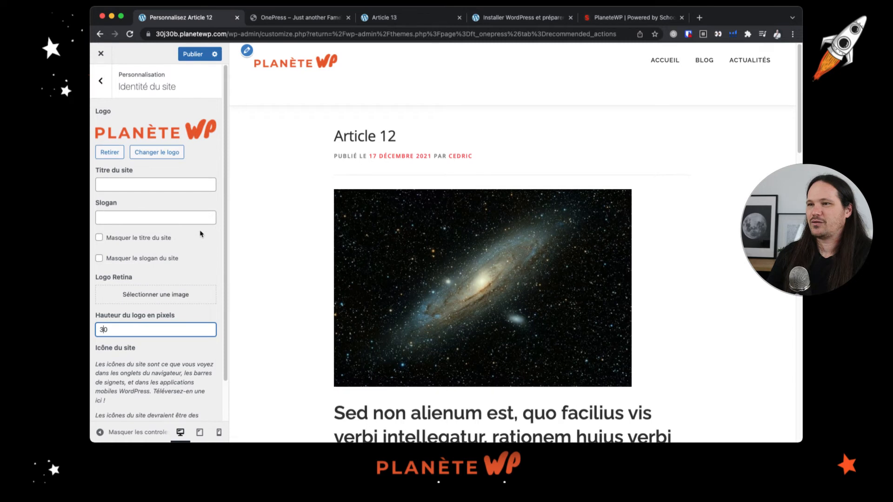
pyautogui.click(103, 82)
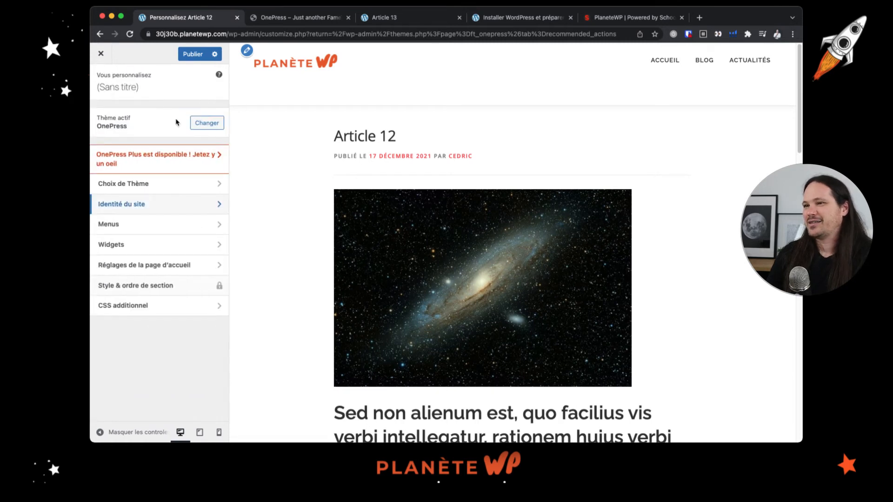
pyautogui.click(192, 54)
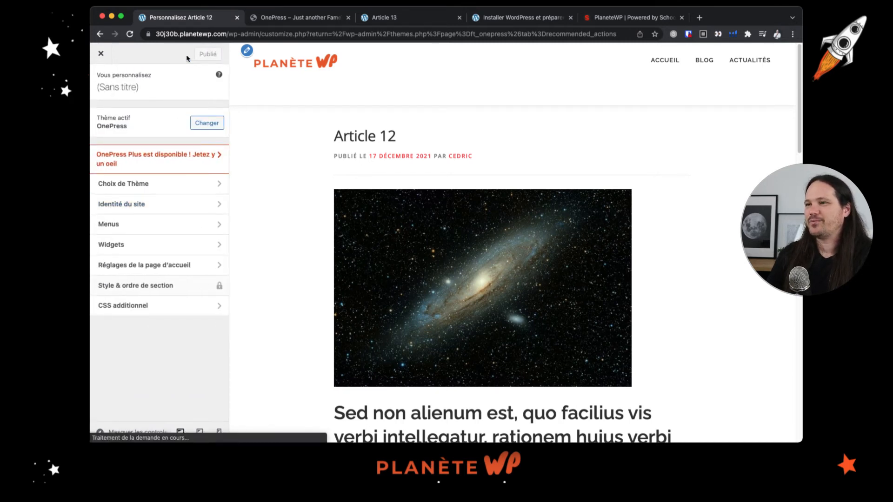
# - Reload the Customizer and check the Blog page's article list in the preview
pyautogui.click(263, 34)
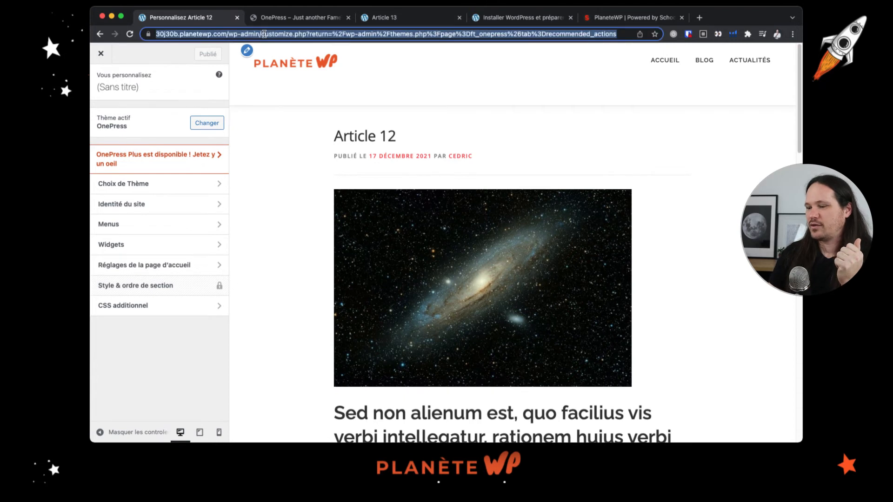
pyautogui.press('Return')
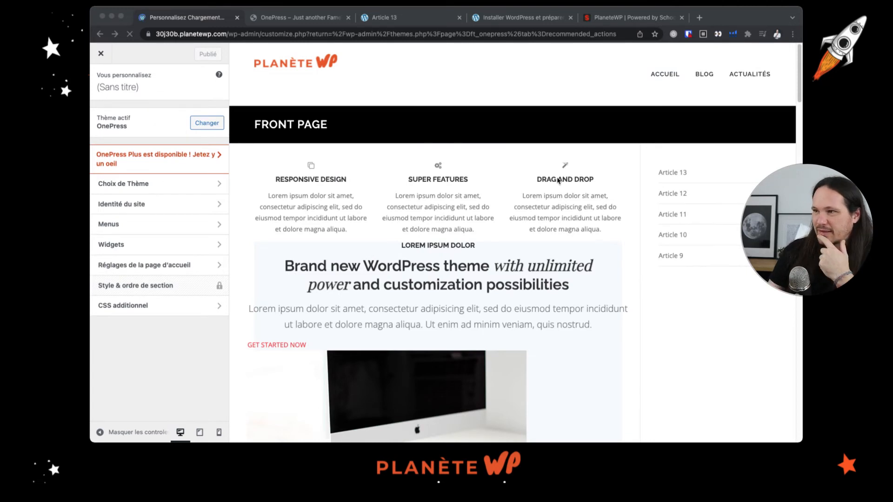
pyautogui.click(704, 77)
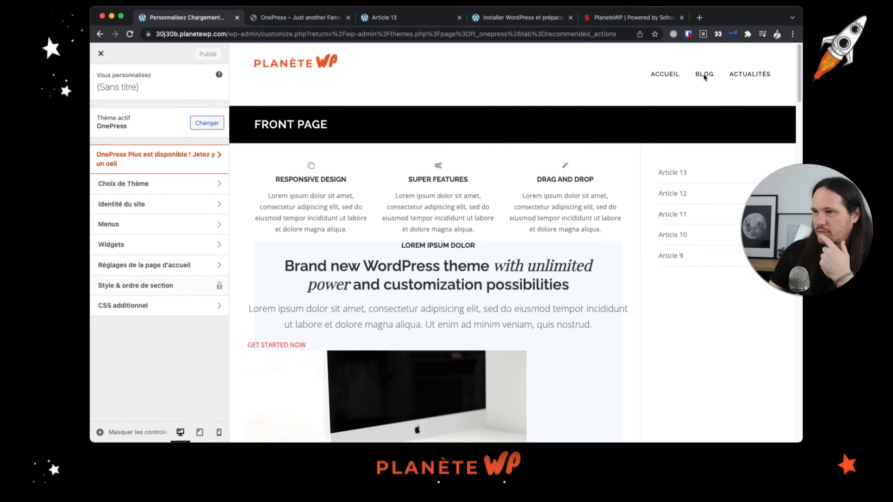
pyautogui.click(148, 185)
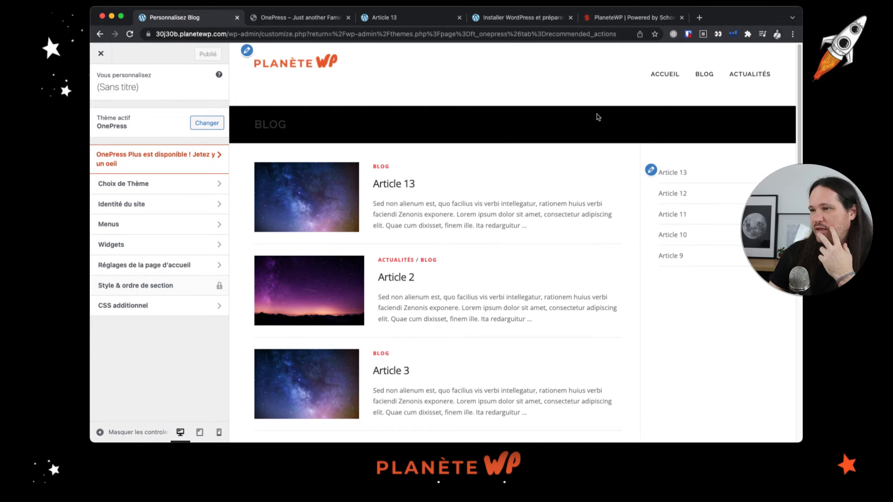
pyautogui.scroll(-15, 610, 282)
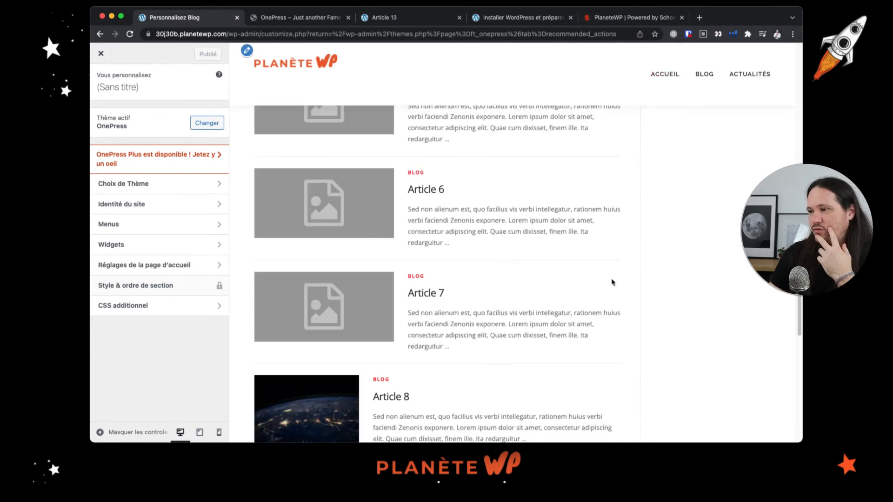
pyautogui.scroll(15, 612, 282)
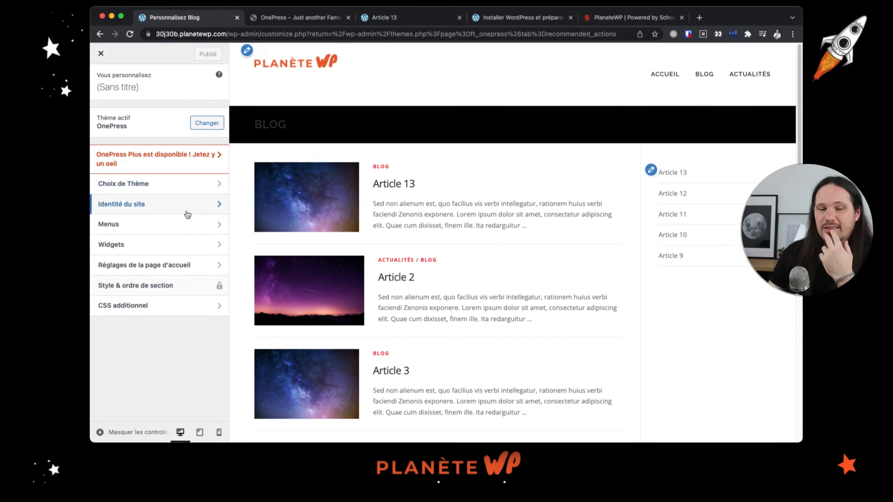
# - Review the options under Réglages de la page d'accueil and Style & ordre de section
pyautogui.click(159, 270)
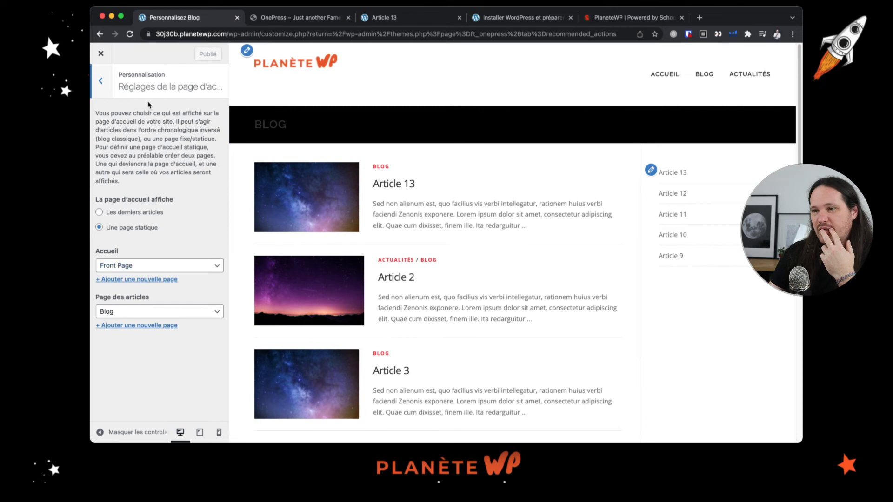
pyautogui.click(106, 90)
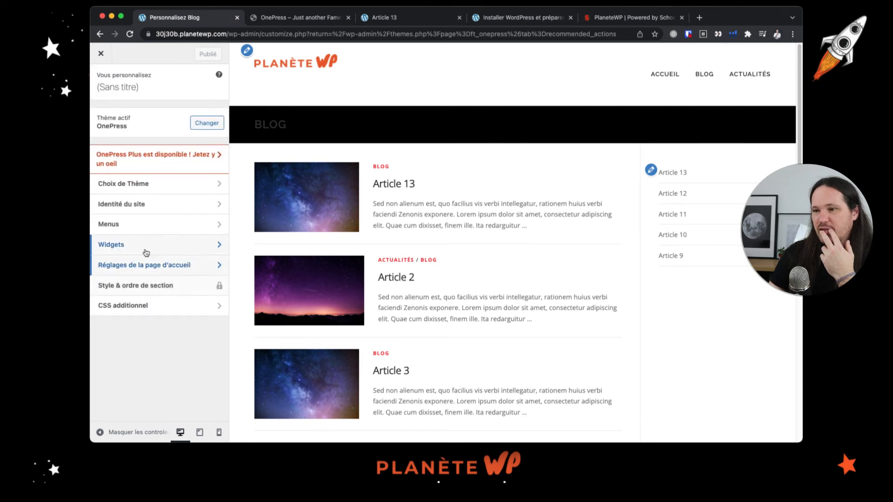
pyautogui.click(158, 285)
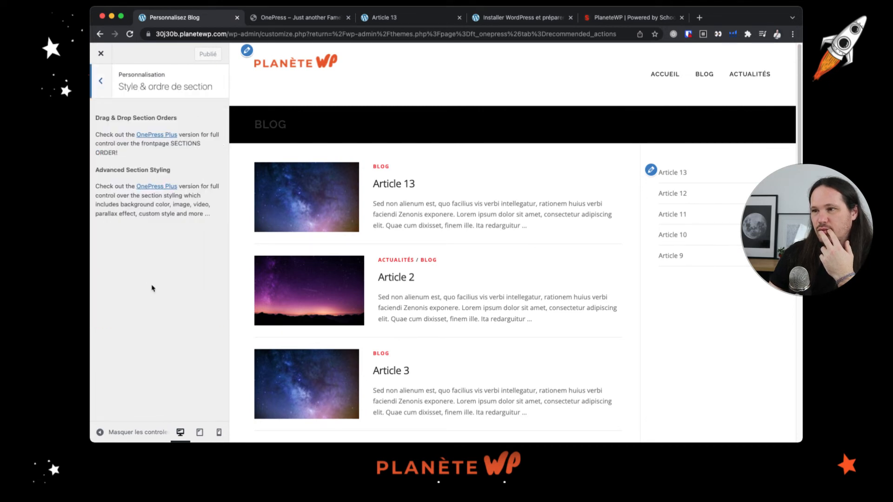
pyautogui.click(103, 84)
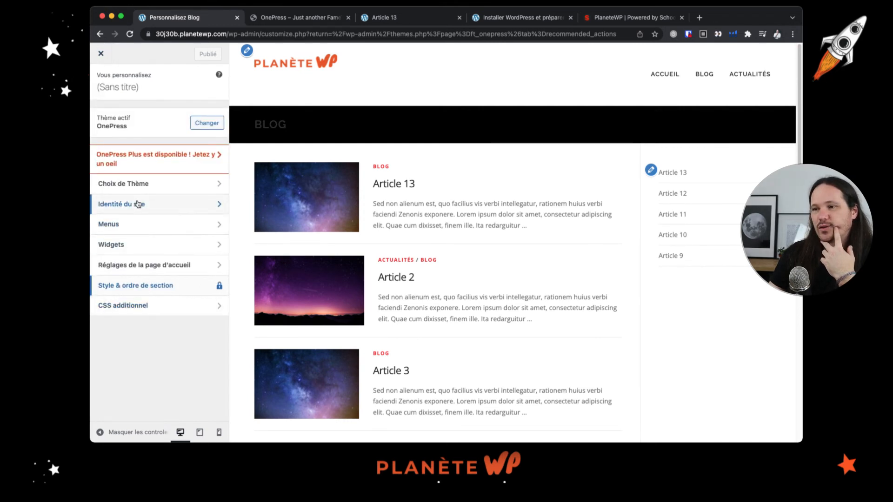
# - In the theme's Zone de titre de page settings, set Couleur de couverture du fond to grey, #b7b7b7
pyautogui.click(147, 184)
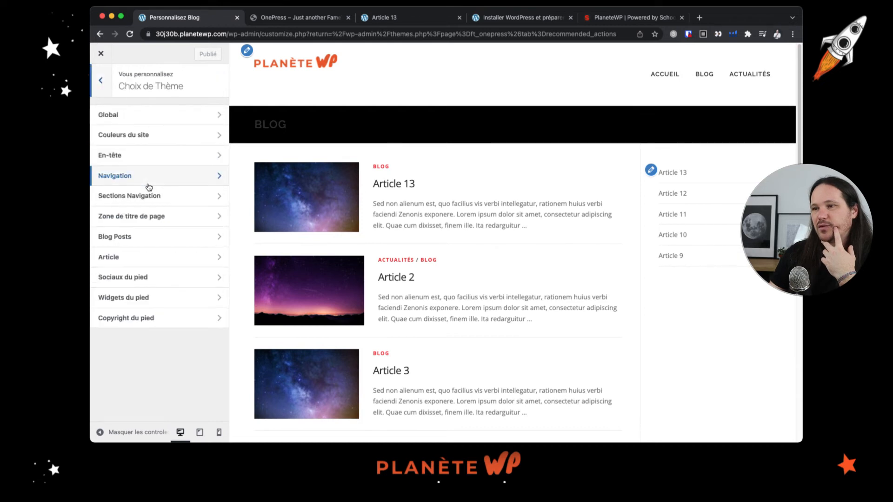
pyautogui.click(135, 219)
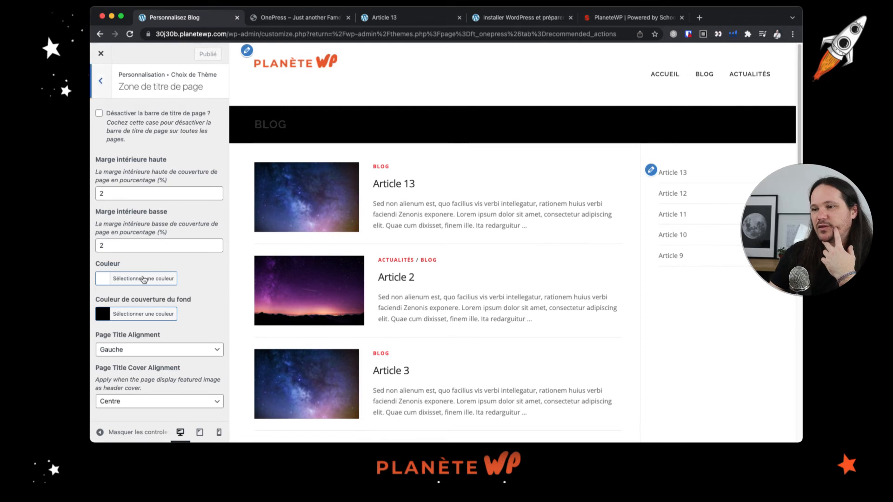
pyautogui.click(107, 316)
pyautogui.click(109, 371)
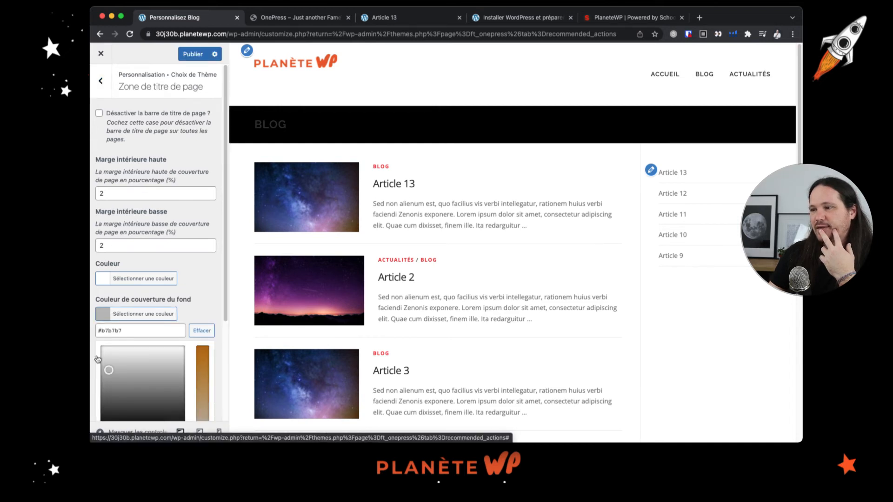
pyautogui.click(97, 361)
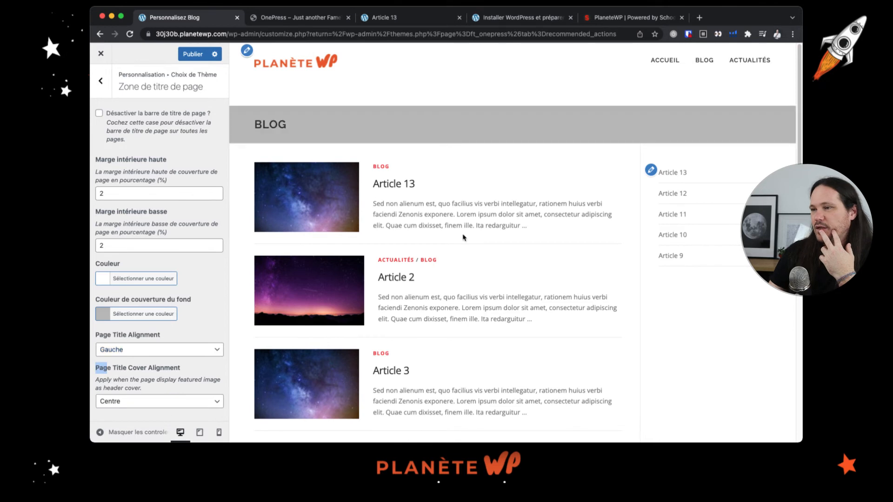
# - Check the Blog page's article list beneath the grey title bar in the preview
pyautogui.scroll(-10, 488, 251)
pyautogui.scroll(-5, 491, 251)
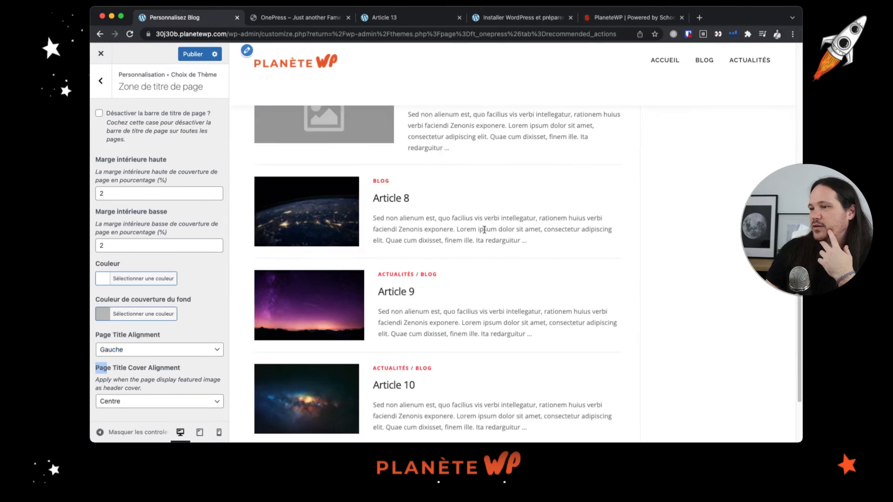
pyautogui.scroll(6, 482, 214)
pyautogui.scroll(10, 479, 192)
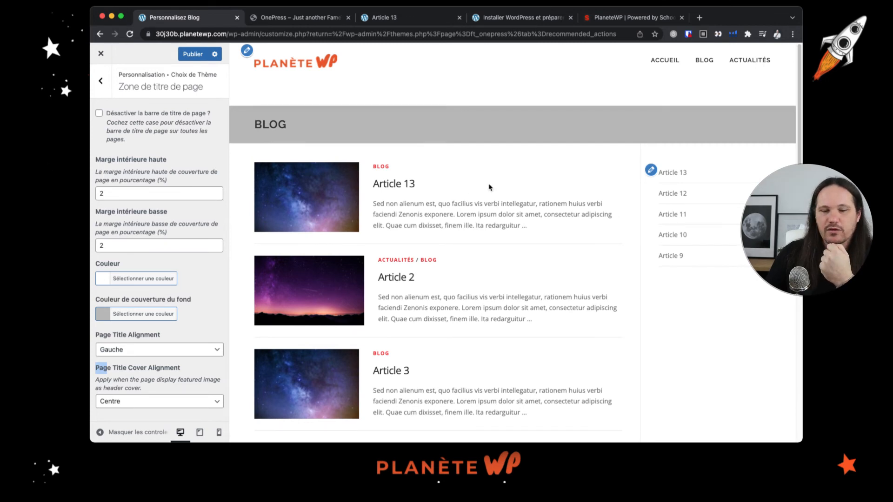
# - Look over the theme's Article options, and reload the Article 13 page to check its live layout
pyautogui.click(108, 91)
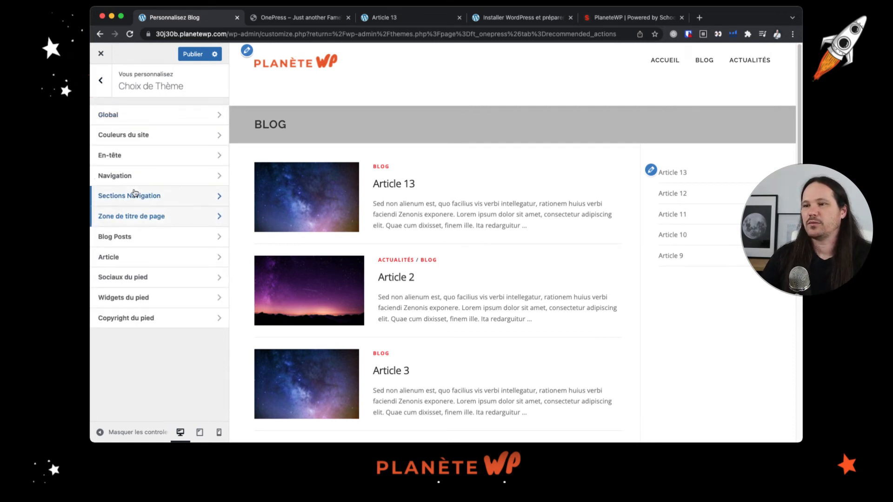
pyautogui.click(133, 259)
pyautogui.click(107, 84)
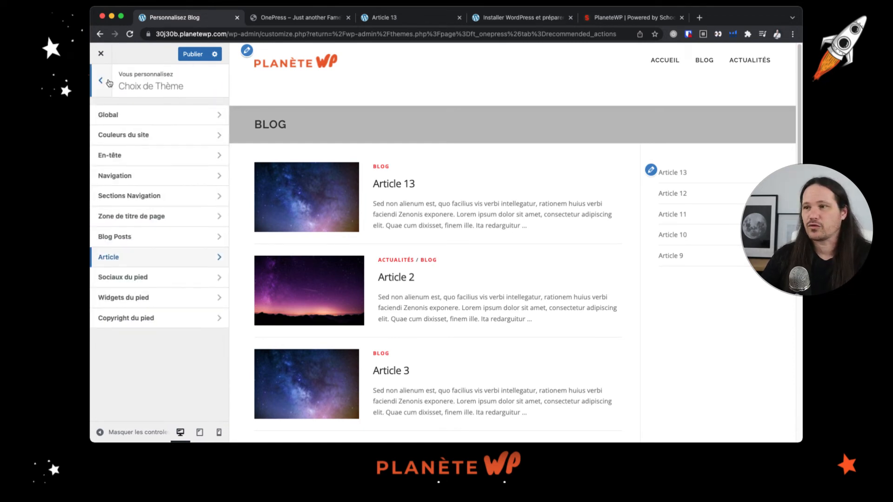
pyautogui.click(107, 83)
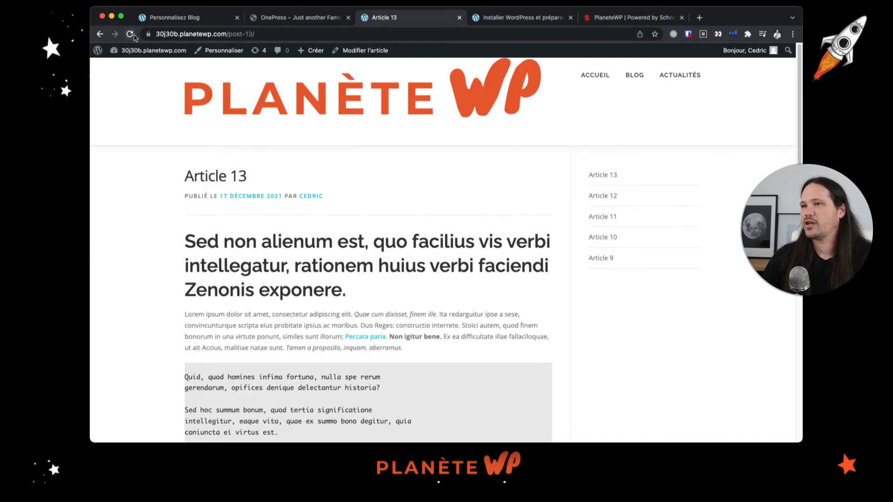
pyautogui.click(130, 34)
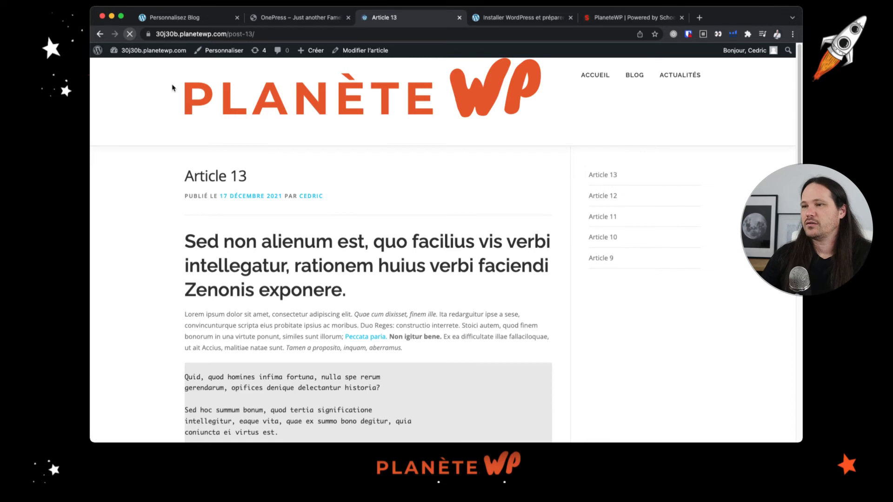
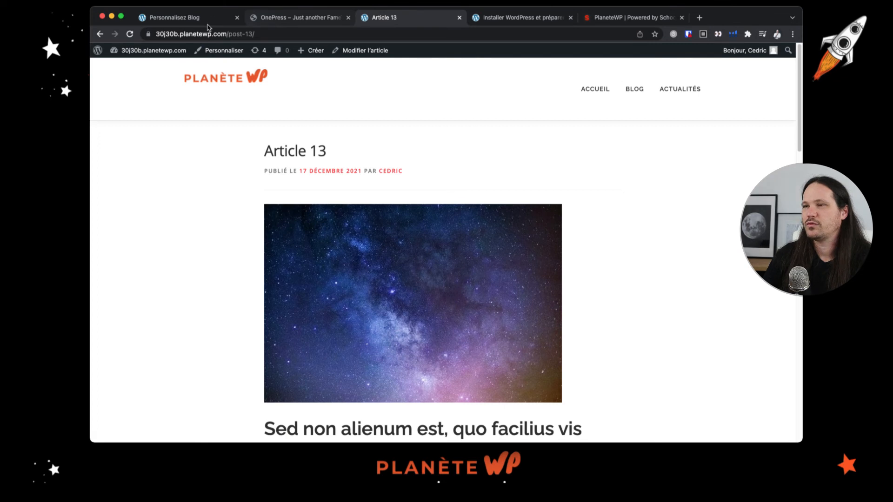
# - In the Customizer's En-tête settings, turn off Alignement vertical centré pour le menu and publish the change
pyautogui.click(186, 17)
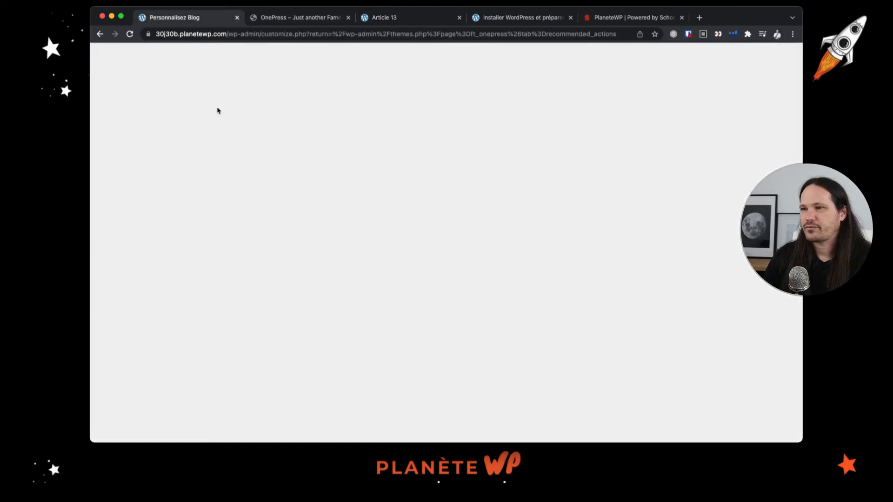
pyautogui.press('super+alt+i')
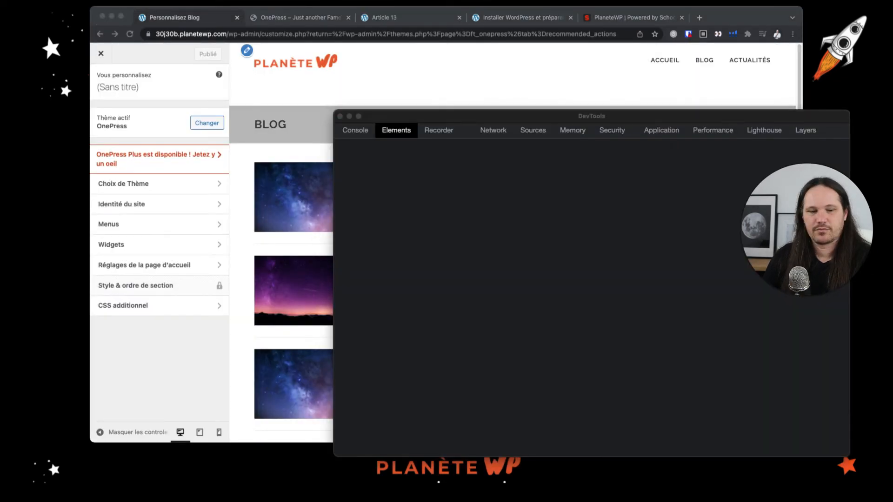
pyautogui.click(201, 361)
pyautogui.click(176, 183)
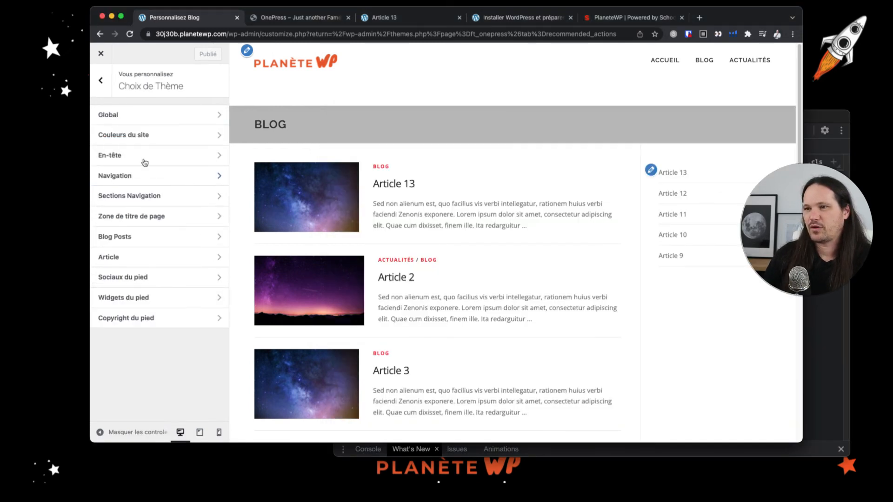
pyautogui.click(160, 155)
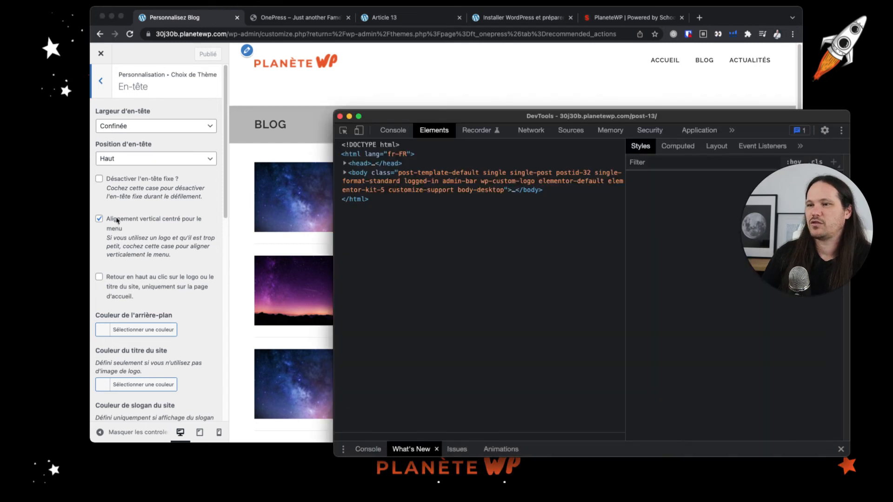
pyautogui.click(117, 221)
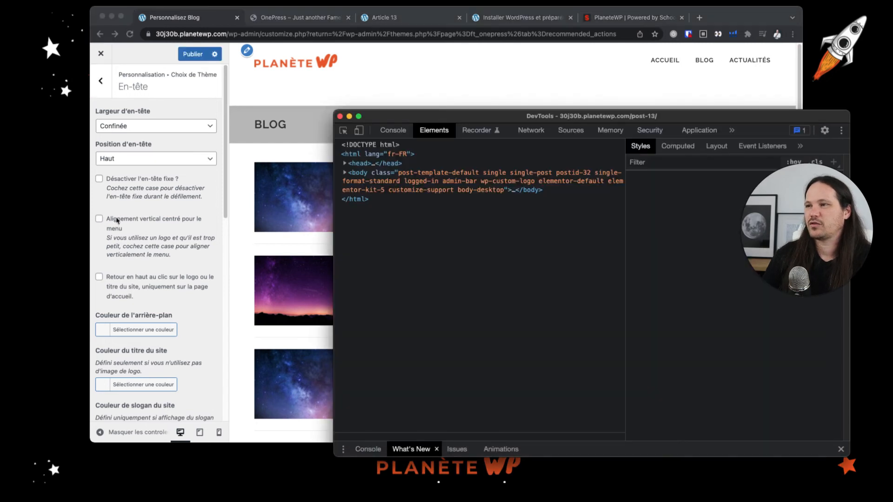
pyautogui.click(231, 121)
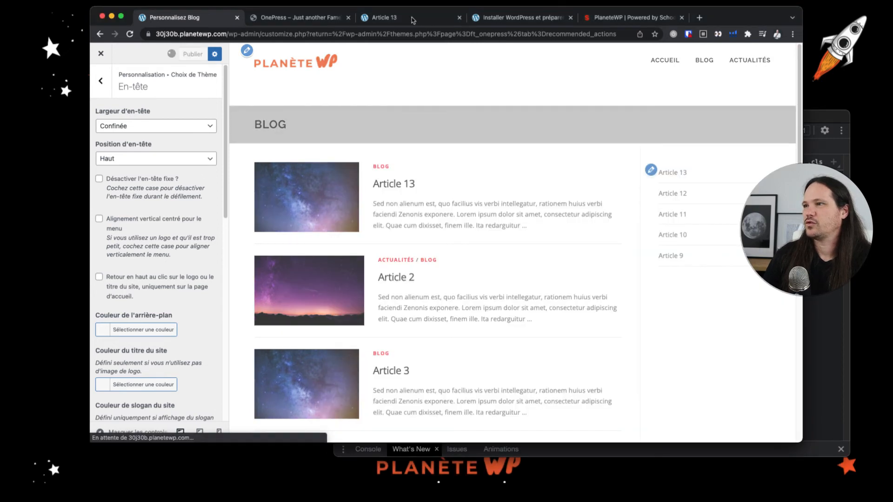
# - Reload the Article 13 page and inspect its header element in DevTools
pyautogui.click(412, 20)
pyautogui.click(130, 34)
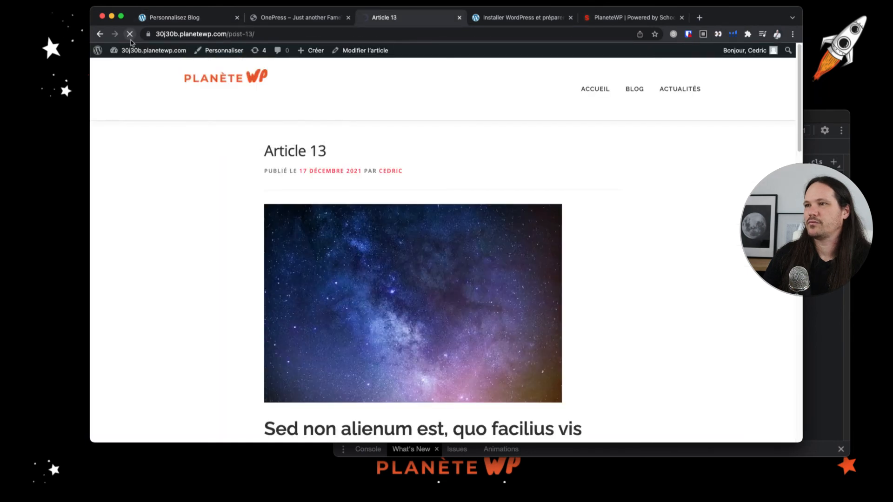
pyautogui.click(827, 118)
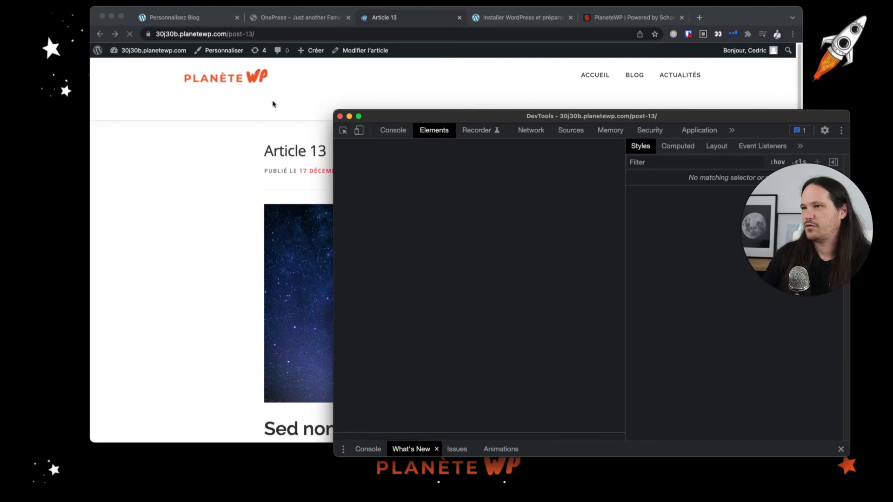
pyautogui.moveTo(393, 119); pyautogui.dragTo(397, 113)
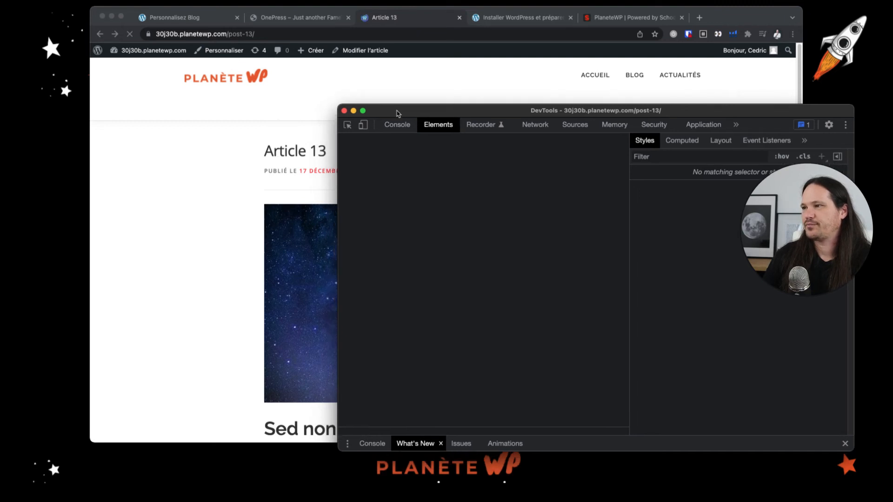
pyautogui.rightClick(275, 100)
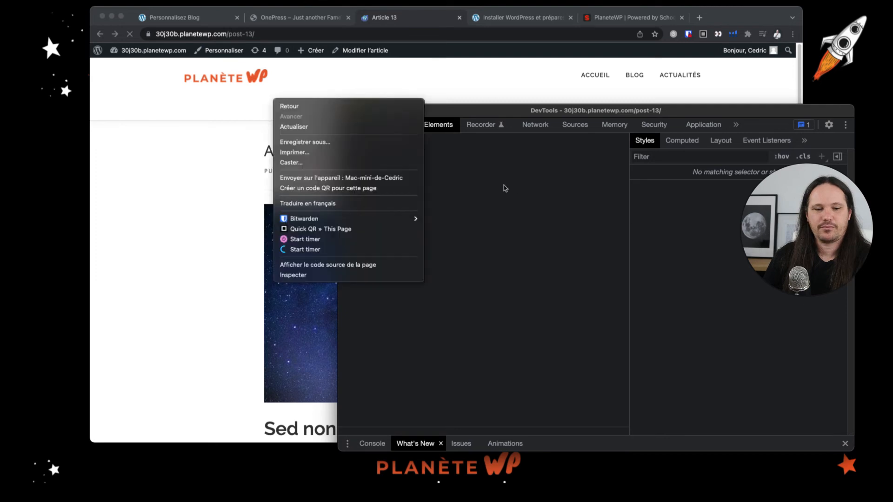
pyautogui.click(506, 188)
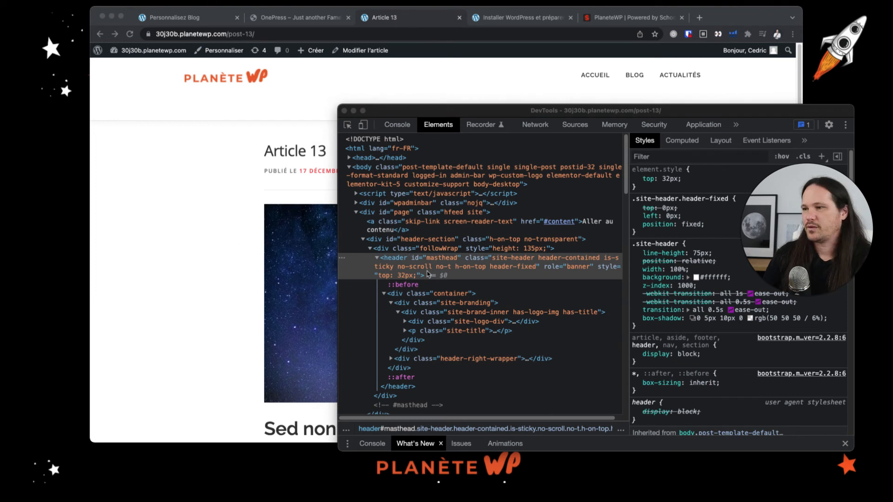
# - Test the masthead header without the line-height in its .site-header rule, restoring the property after the test
pyautogui.click(429, 266)
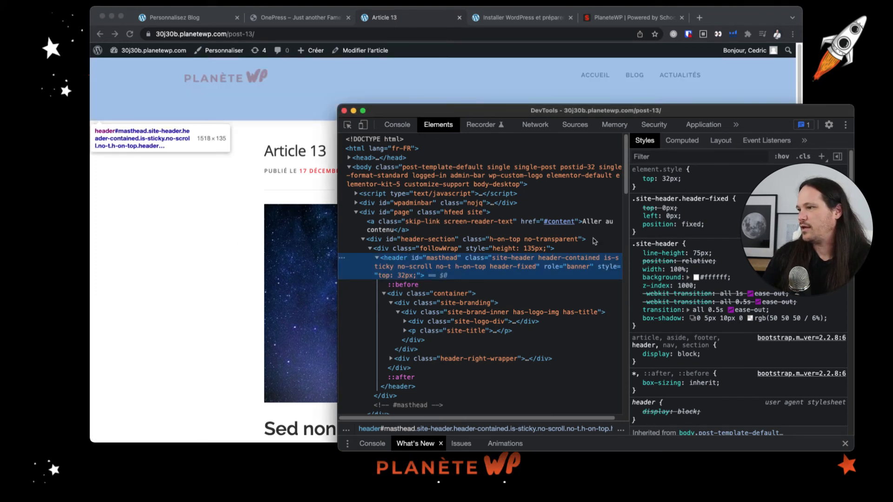
pyautogui.click(636, 253)
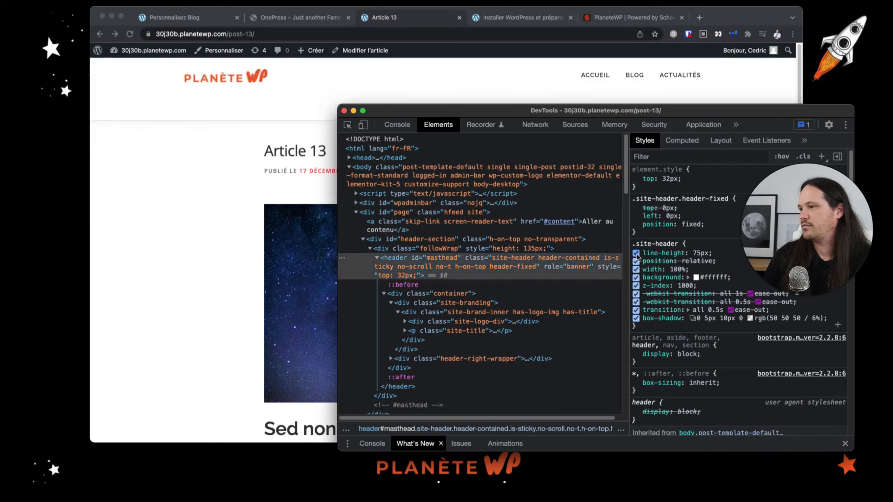
pyautogui.click(636, 253)
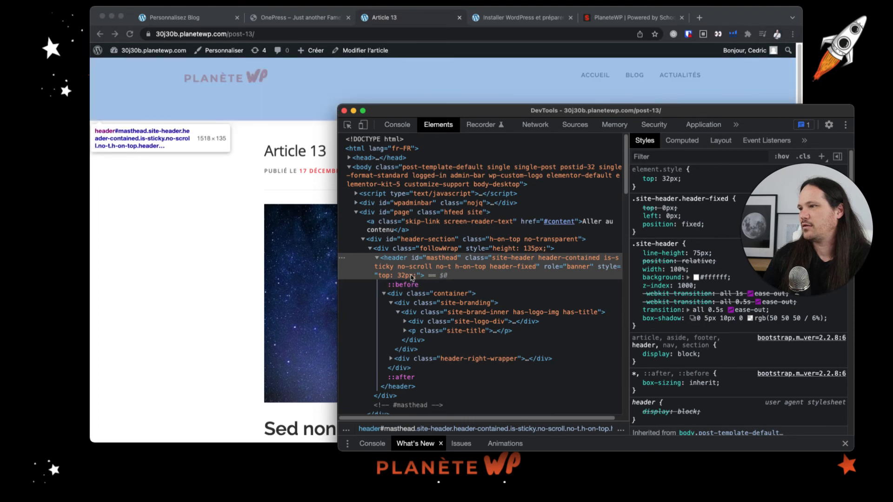
# - Examine the masthead header's CSS rules down to its pseudo-elements for the source of the excess header height
pyautogui.click(411, 277)
pyautogui.scroll(-5, 729, 291)
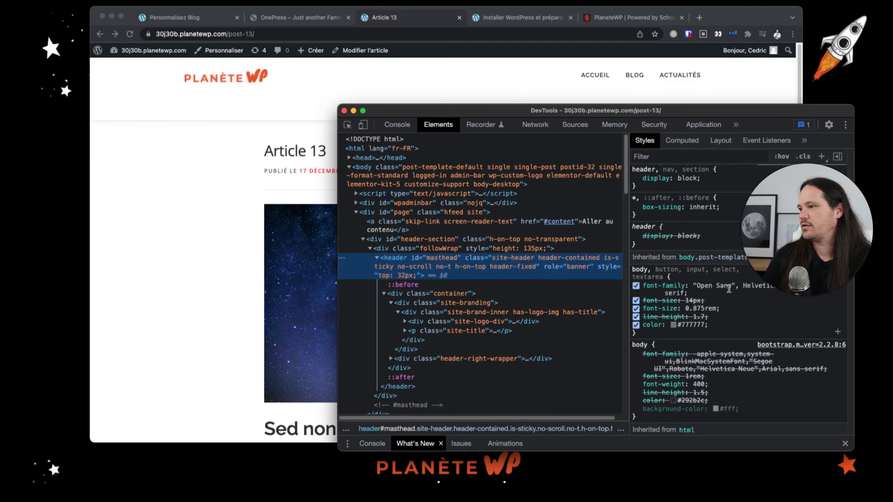
pyautogui.scroll(-15, 729, 289)
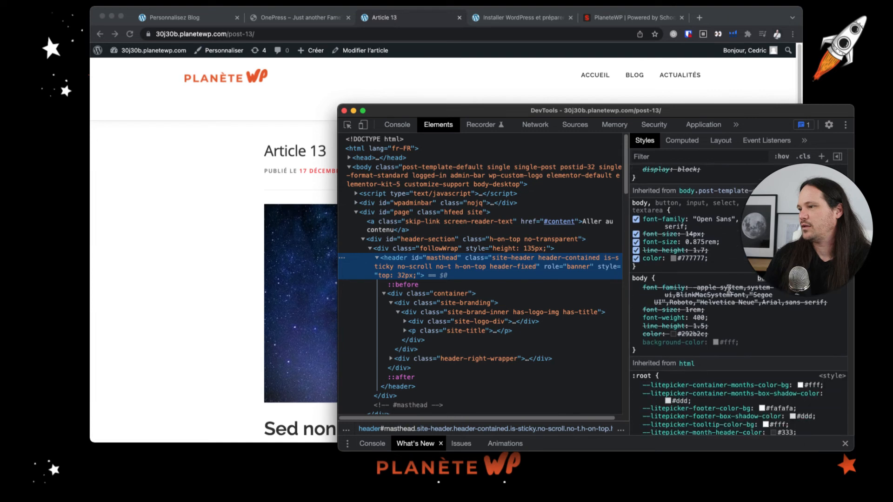
pyautogui.scroll(-10, 729, 289)
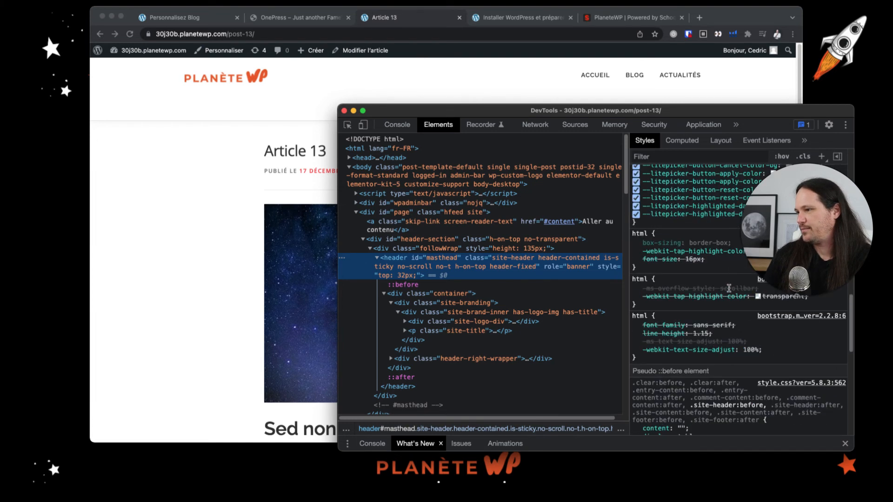
pyautogui.scroll(-3, 729, 289)
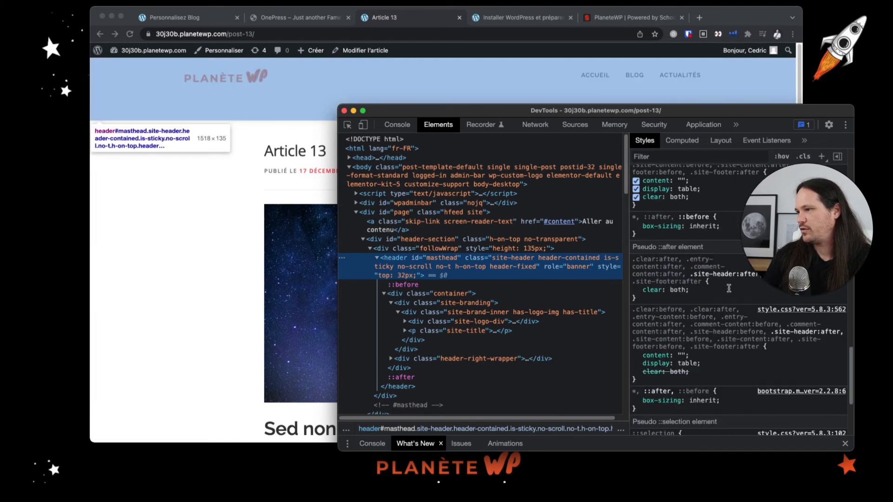
# - Examine the CSS rules and box model of the header's container and site-branding divs
pyautogui.click(434, 296)
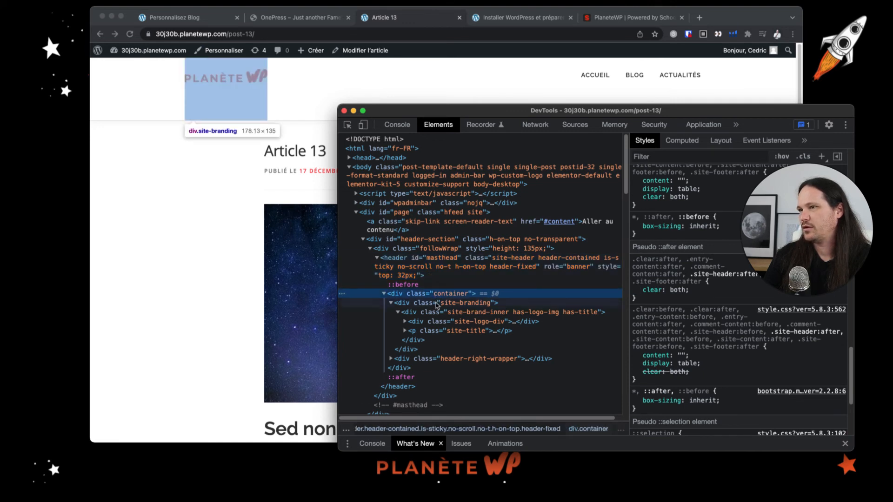
pyautogui.click(440, 304)
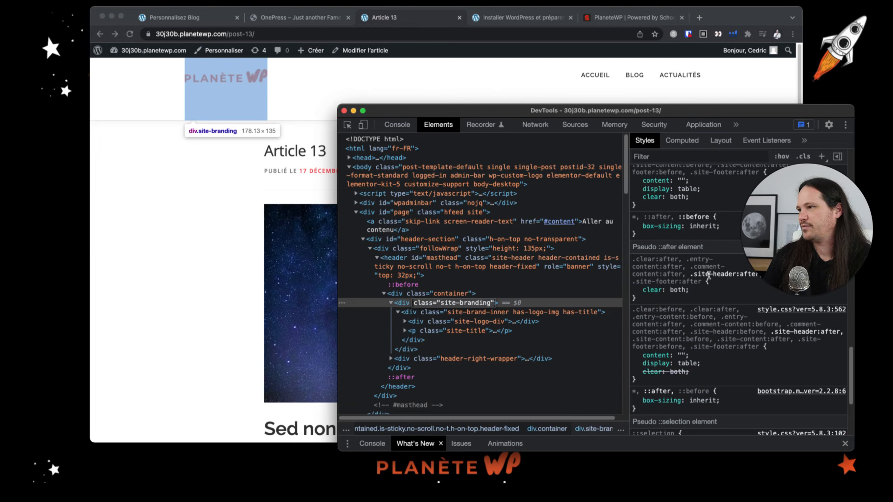
pyautogui.scroll(5, 709, 276)
pyautogui.scroll(-10, 714, 276)
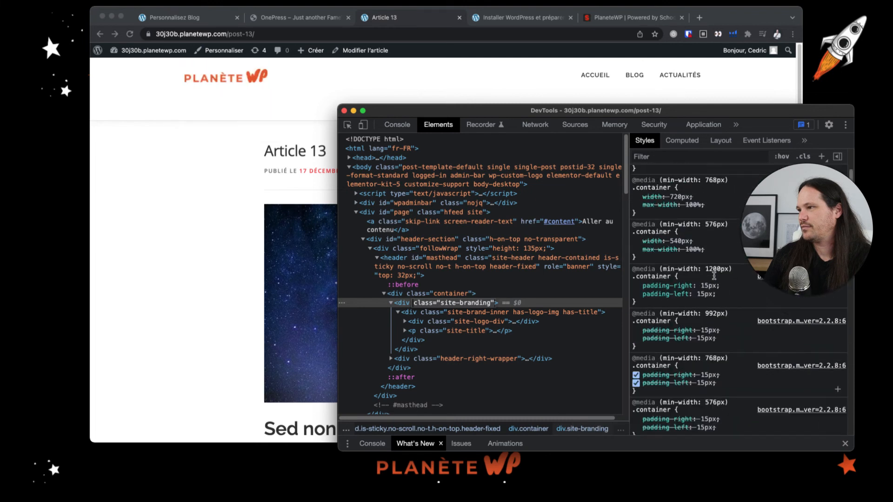
pyautogui.scroll(3, 715, 278)
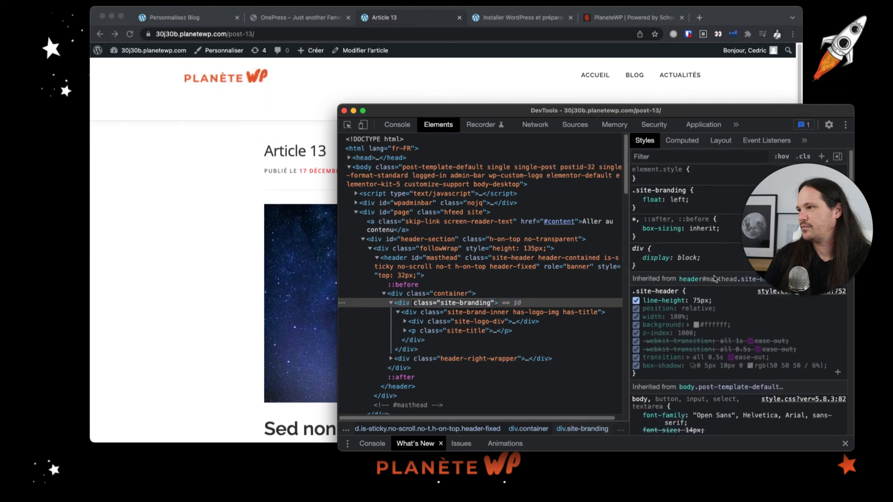
pyautogui.scroll(-5, 715, 278)
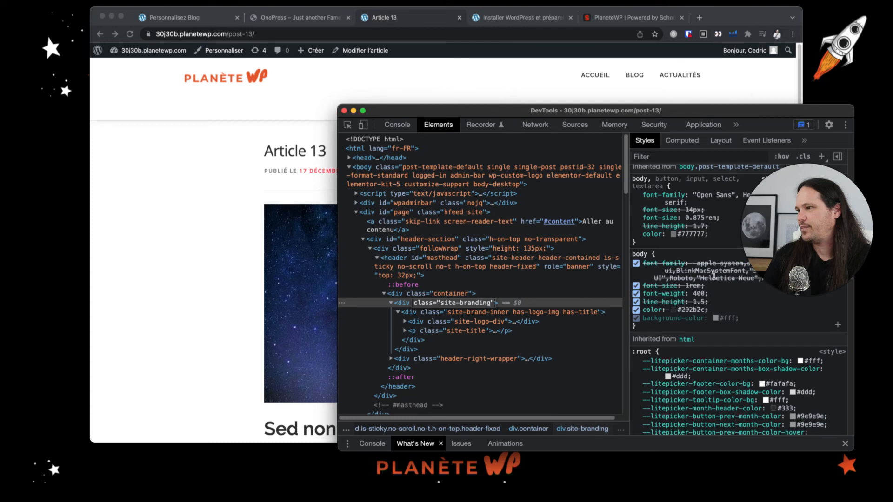
pyautogui.scroll(-15, 713, 276)
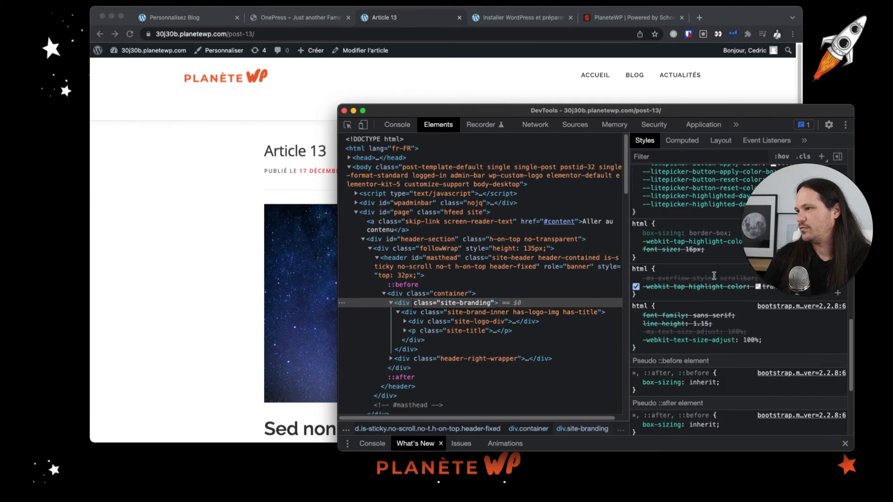
pyautogui.scroll(-8, 714, 275)
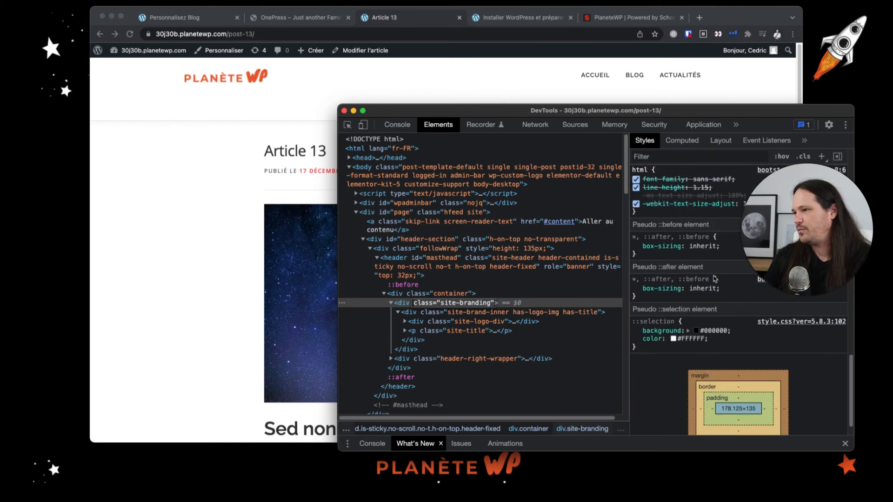
pyautogui.scroll(-1, 715, 279)
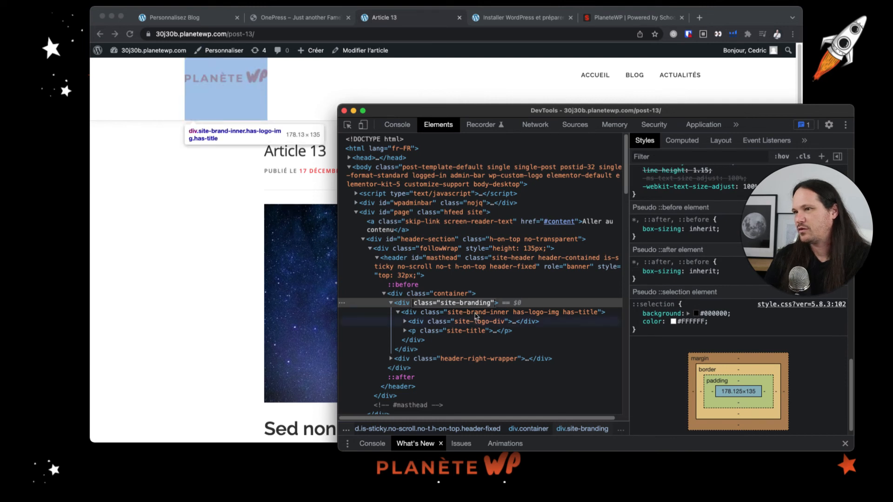
# - Inspect the site-brand-inner div and its logo and title children, and reselect the parent site-branding div
pyautogui.click(475, 315)
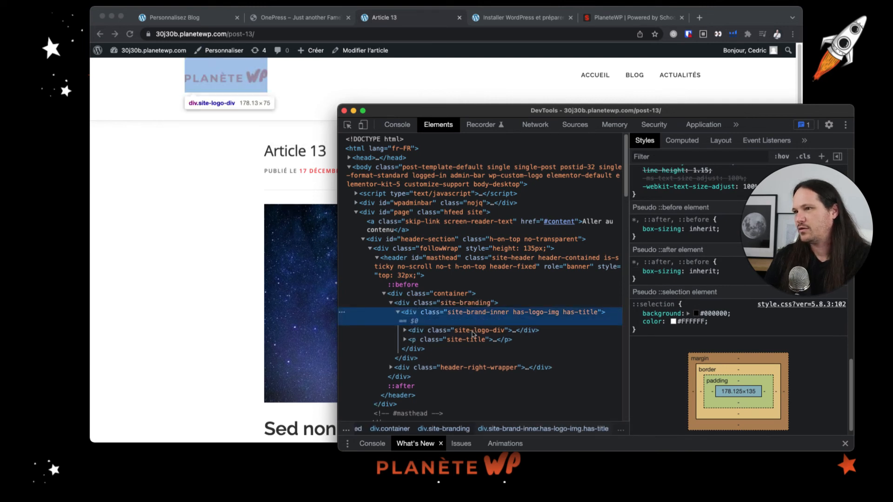
pyautogui.click(473, 331)
pyautogui.click(473, 332)
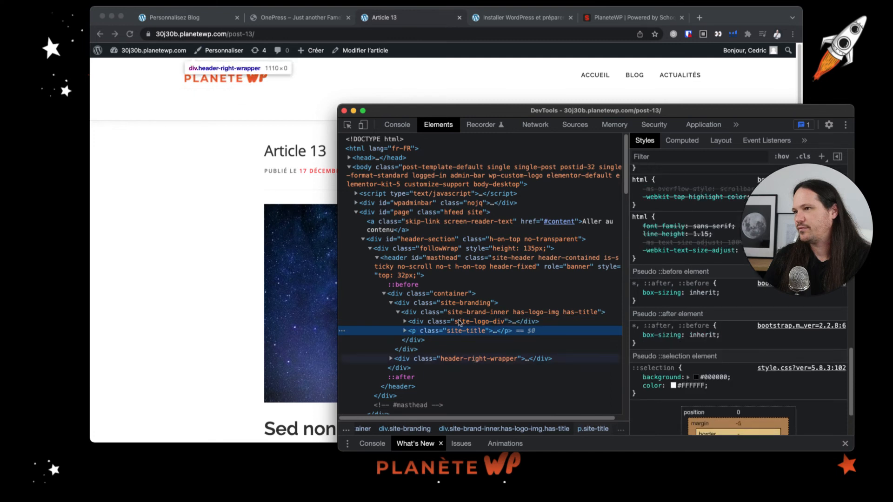
pyautogui.click(455, 304)
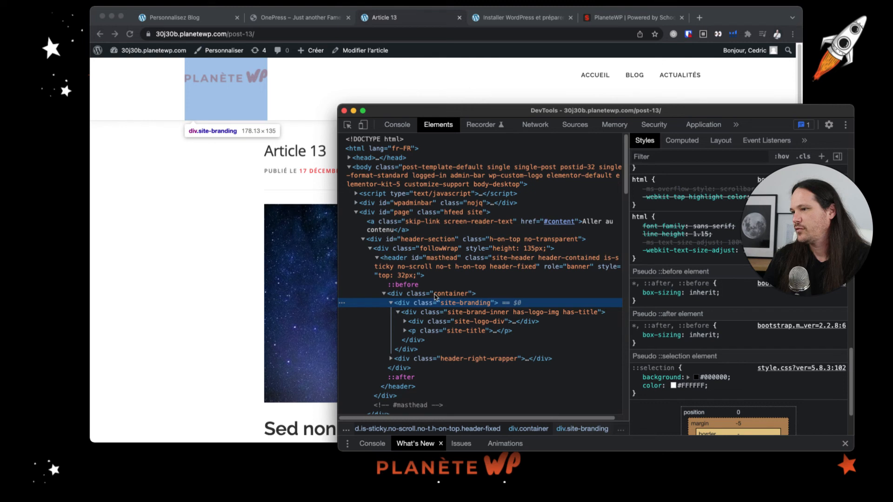
# - Test the site-branding div without the line-height inherited from the .site-header rule, restoring the property after the test
pyautogui.scroll(10, 739, 297)
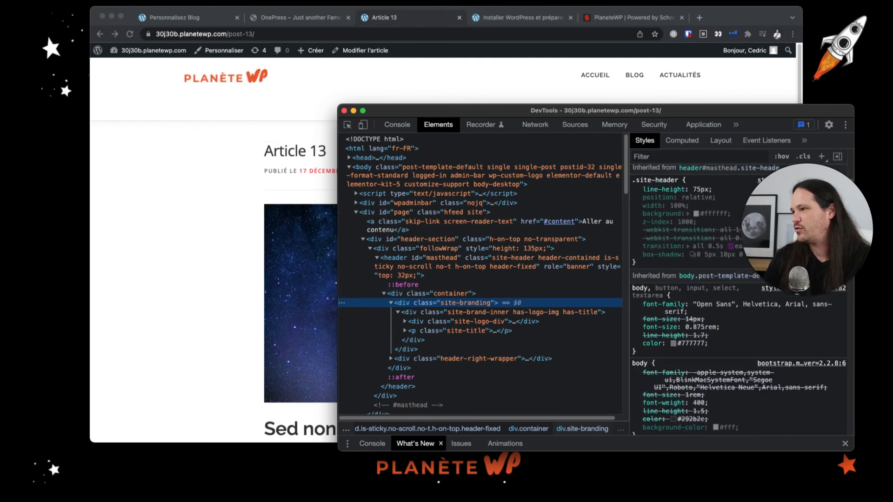
pyautogui.scroll(-2, 739, 298)
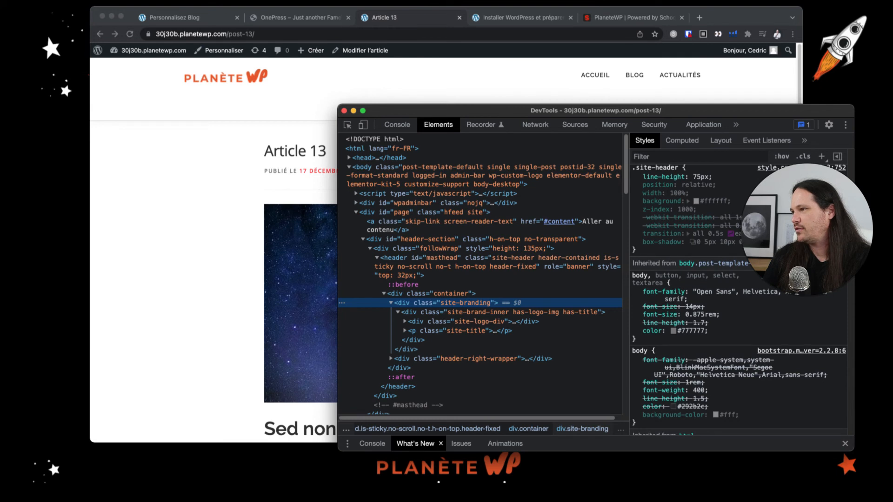
pyautogui.click(636, 177)
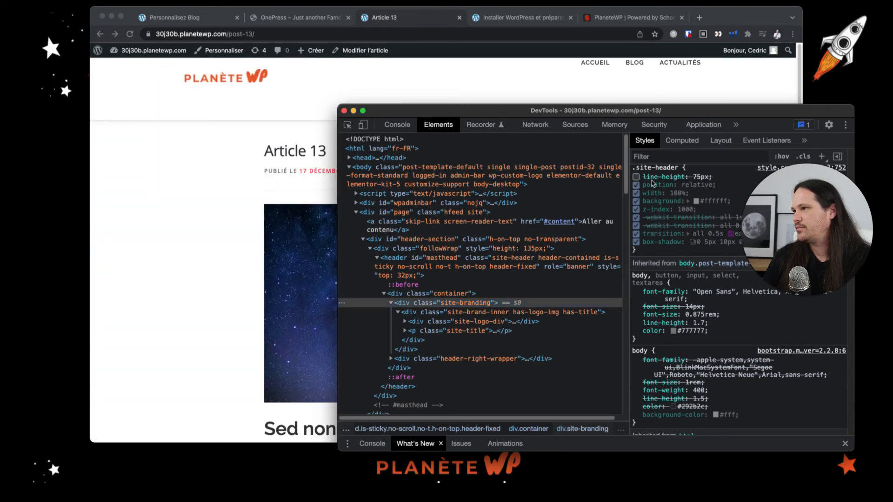
pyautogui.scroll(-10, 708, 310)
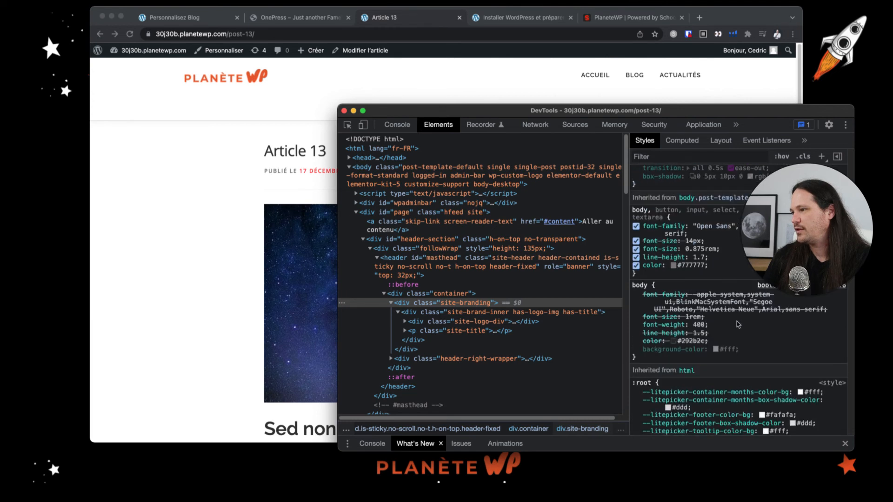
pyautogui.scroll(10, 737, 324)
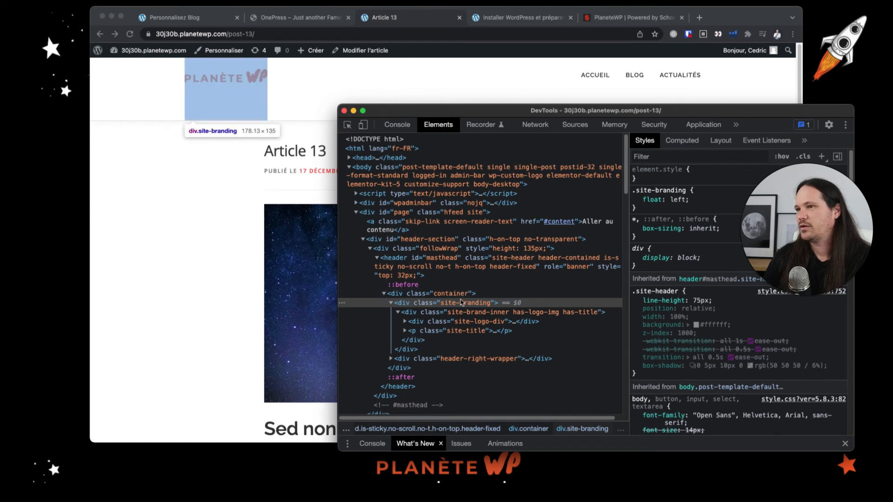
# - Add max-height: 50px to the inline styles of the masthead header element
pyautogui.click(445, 264)
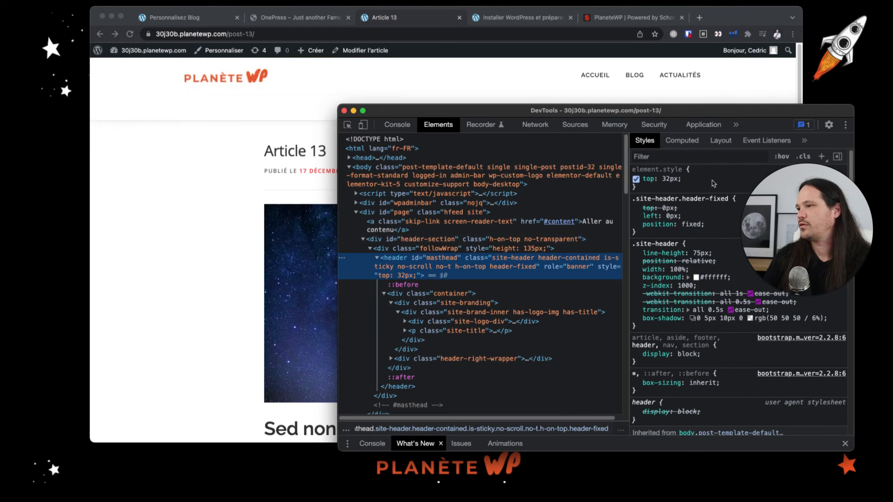
pyautogui.click(710, 188)
pyautogui.write('max-height')
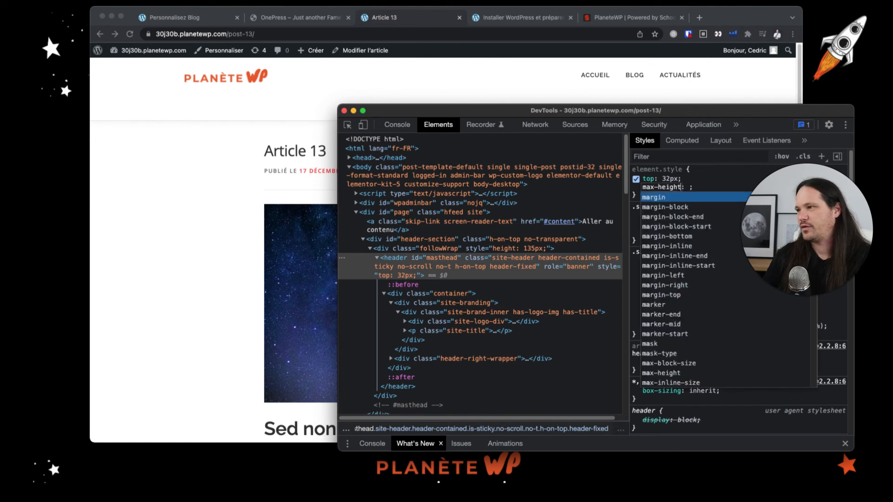
pyautogui.press('Tab')
pyautogui.write('50px')
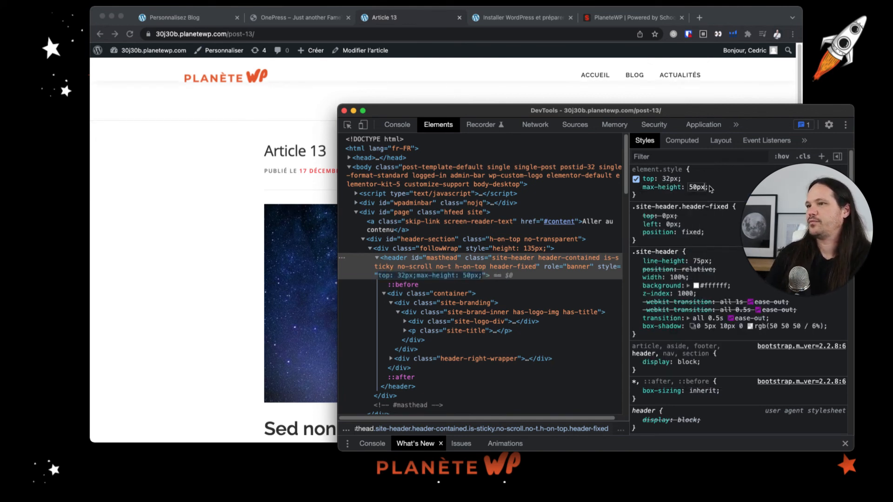
# - Set the inline height of the followWrap div around the masthead to 80px
pyautogui.click(470, 250)
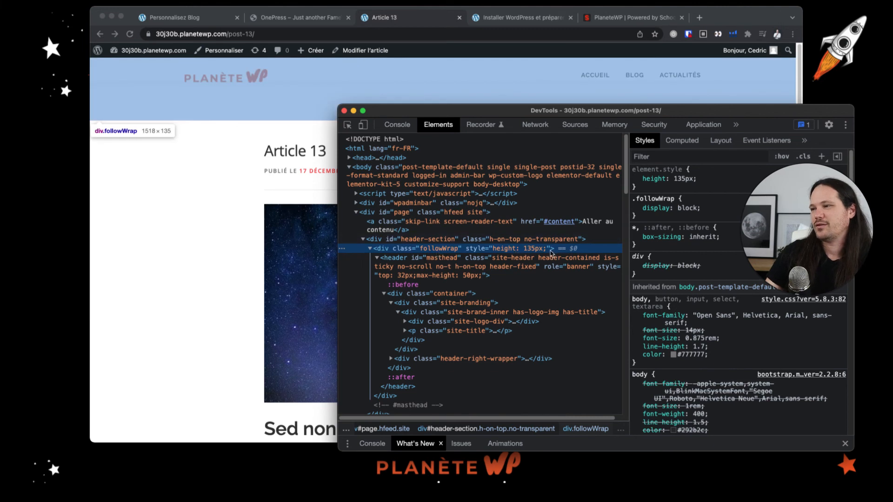
pyautogui.click(683, 179)
pyautogui.press('Up')
pyautogui.write('15px')
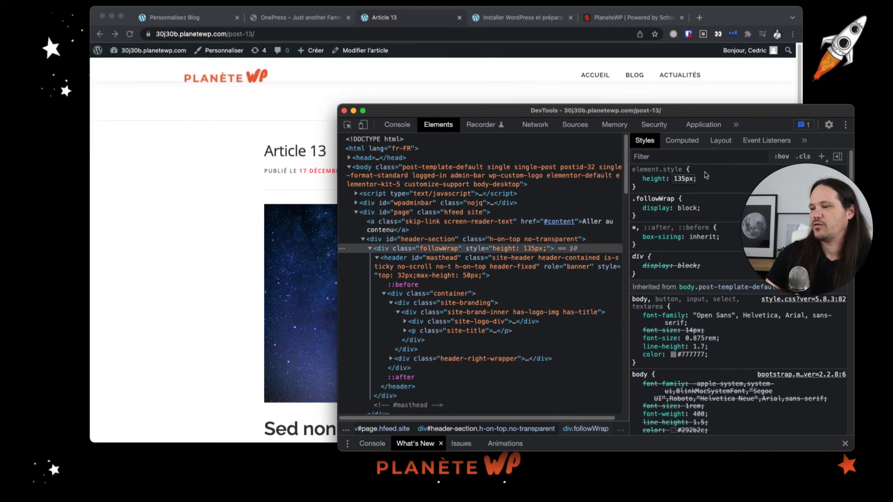
pyautogui.press('BackSpace')
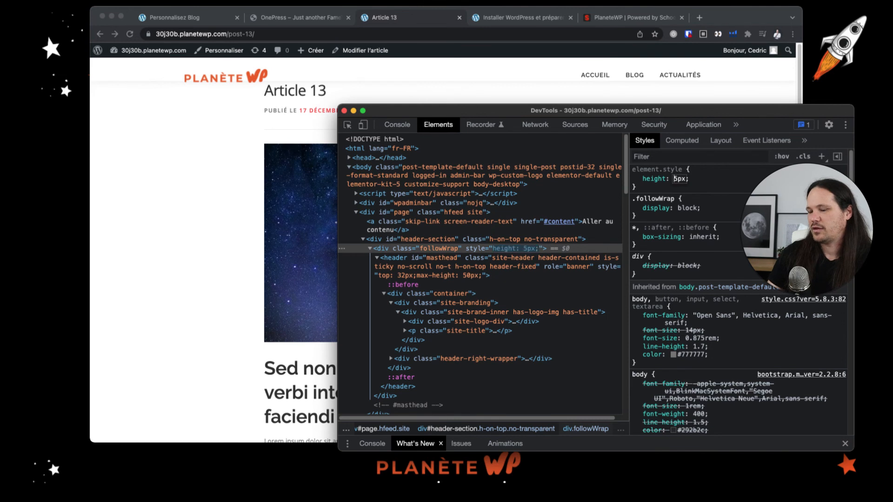
pyautogui.write('8')
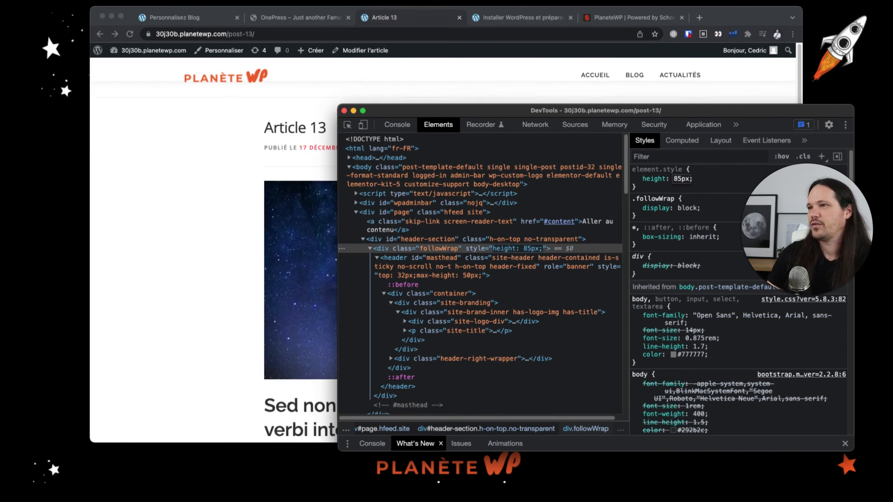
pyautogui.press('Down')
pyautogui.press('Down')
pyautogui.press('Down')
pyautogui.press('Down')
pyautogui.press('Down')
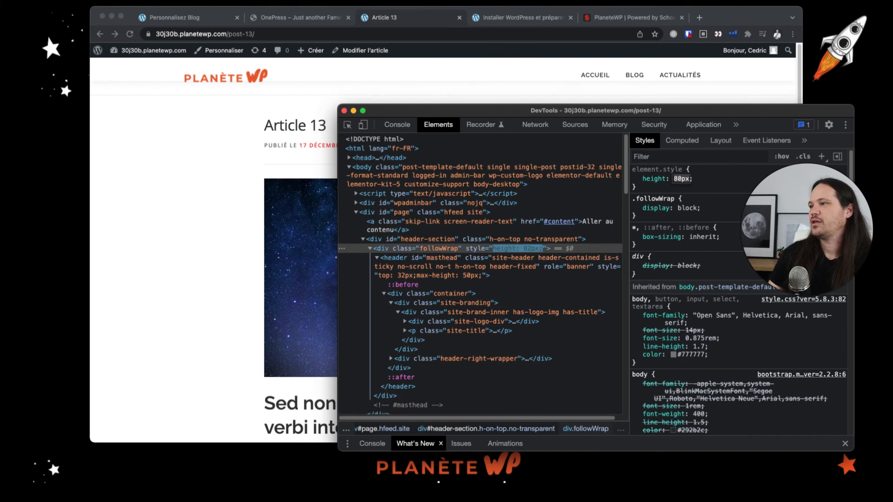
pyautogui.press('Return')
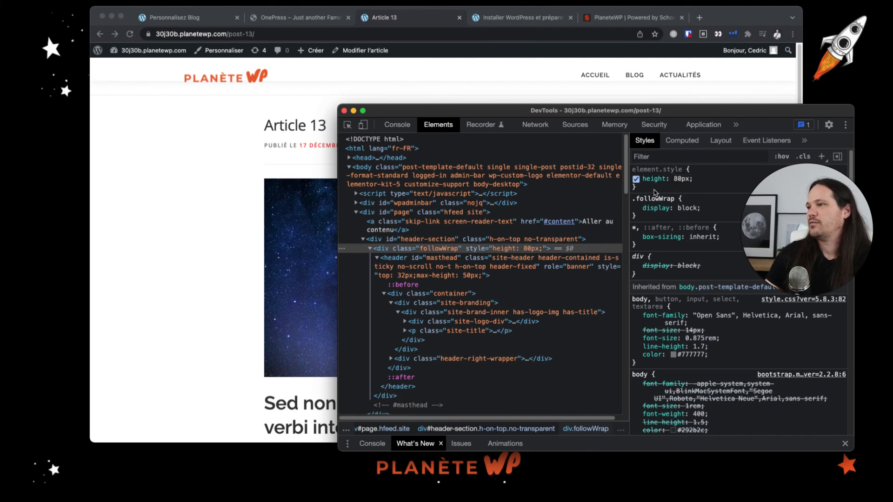
# - Copy the followWrap div's inline height declaration with its braces and switch to the Customizer browser tab
pyautogui.doubleClick(686, 171)
pyautogui.press('super+c')
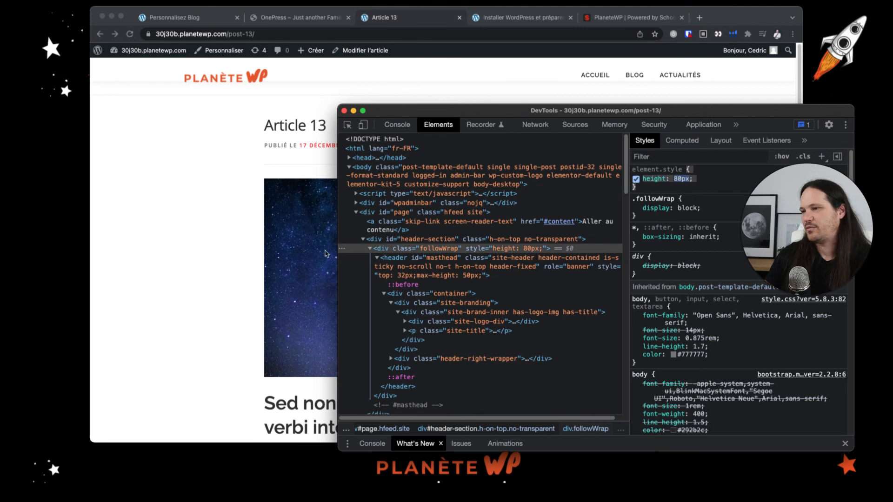
pyautogui.click(184, 28)
pyautogui.click(186, 22)
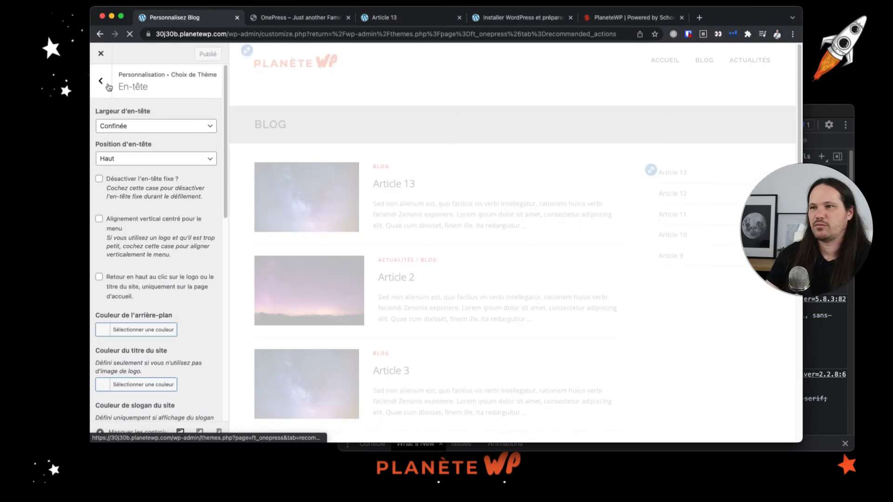
# - Leave the En-tête theme options and open the Customizer's CSS additionnel section
pyautogui.scroll(-5, 171, 246)
pyautogui.scroll(-6, 171, 246)
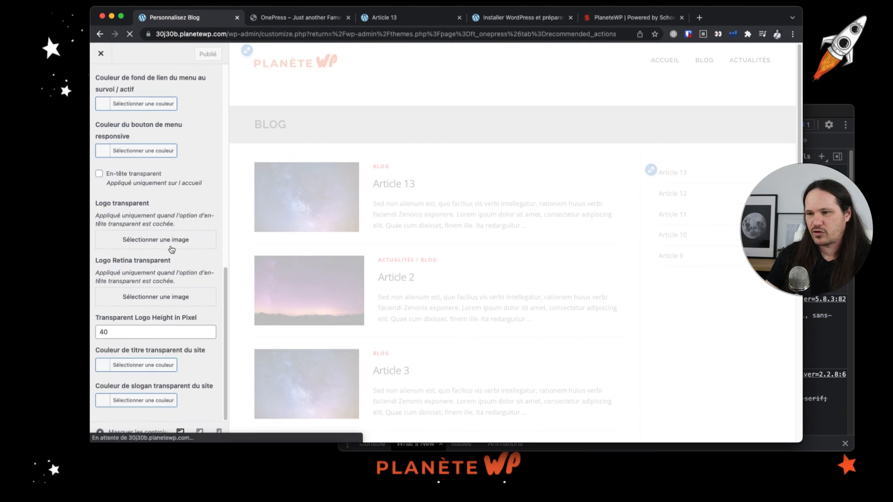
pyautogui.scroll(1, 170, 249)
pyautogui.scroll(8, 171, 250)
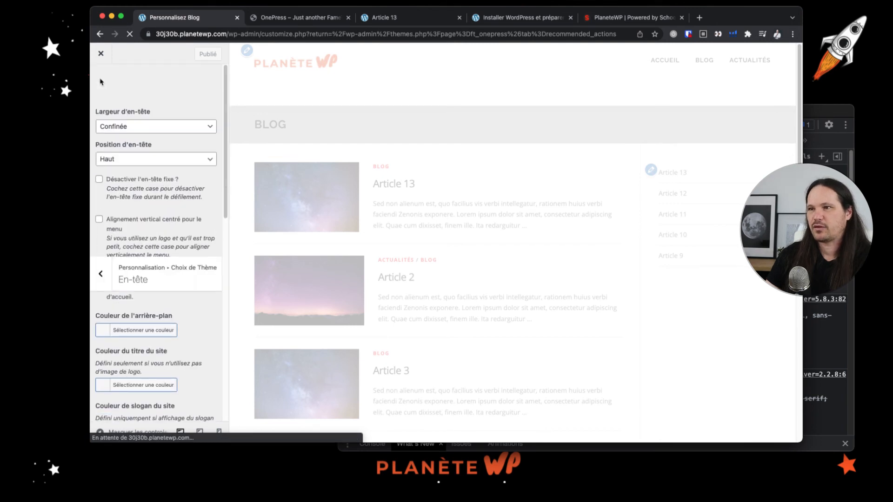
pyautogui.click(100, 82)
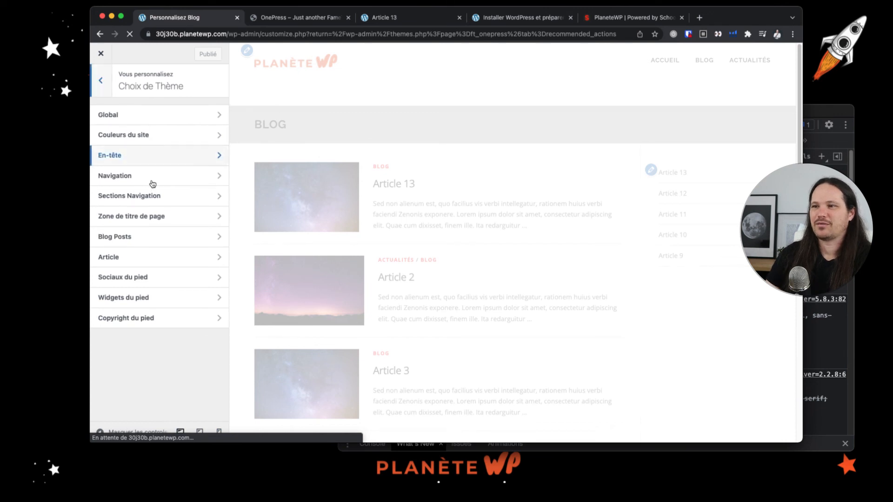
pyautogui.click(104, 85)
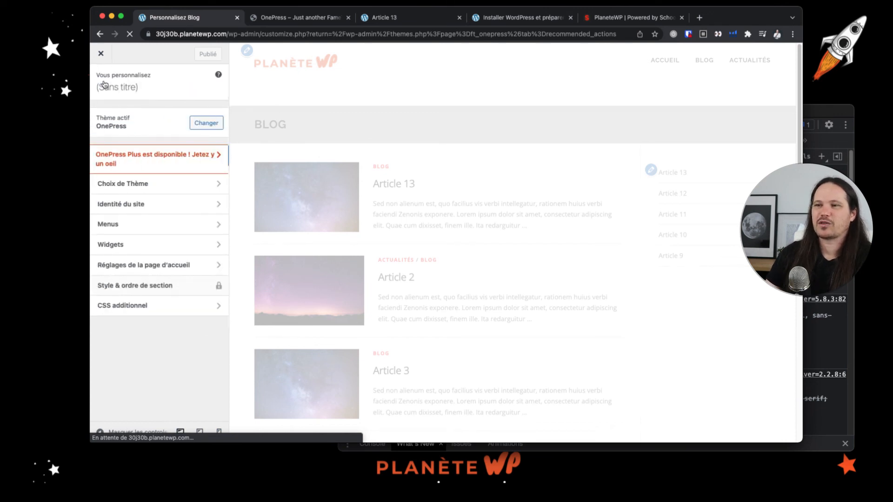
pyautogui.click(141, 314)
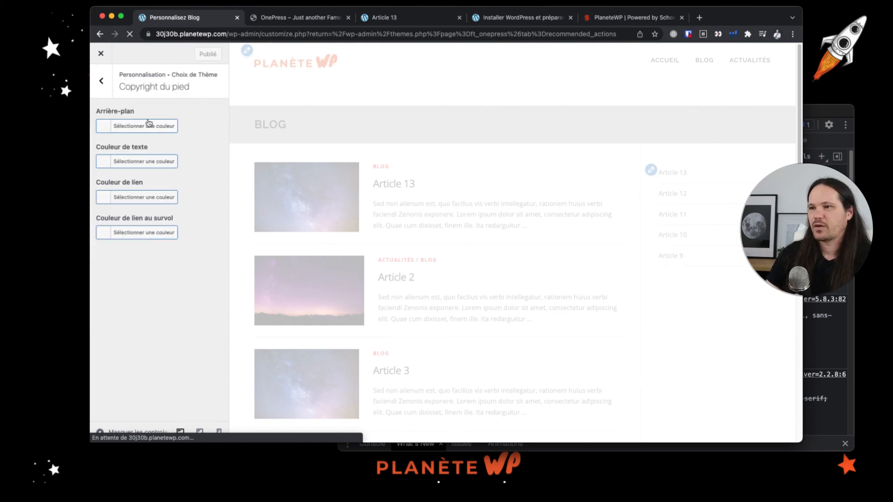
pyautogui.click(101, 82)
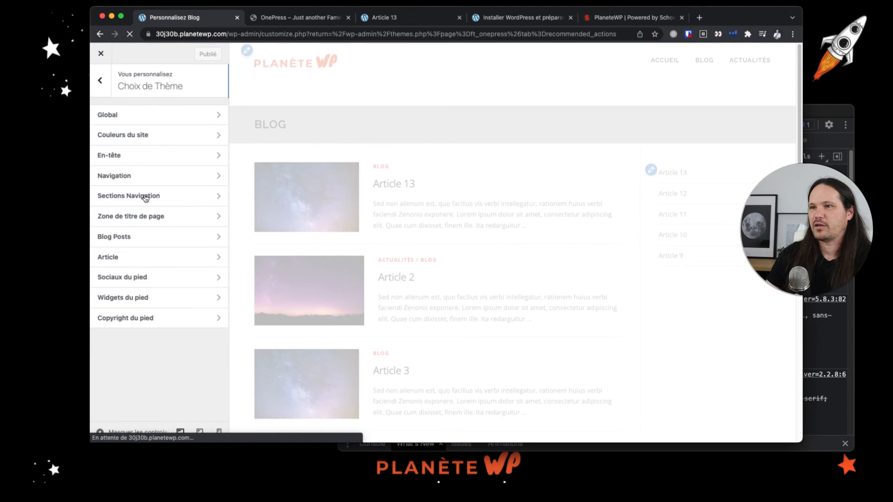
pyautogui.click(135, 320)
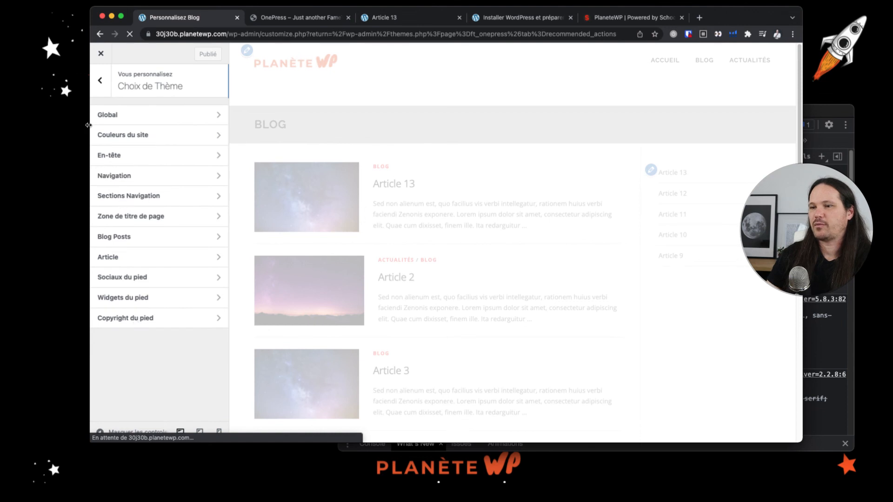
pyautogui.click(103, 82)
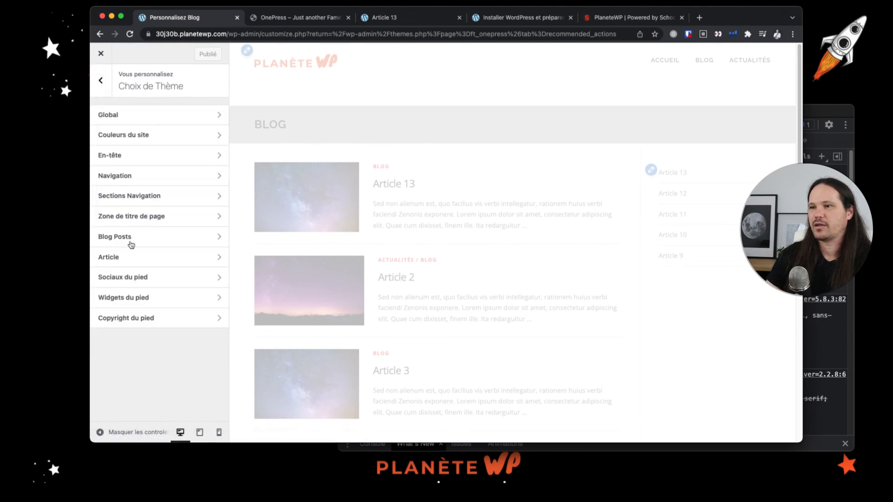
pyautogui.click(101, 82)
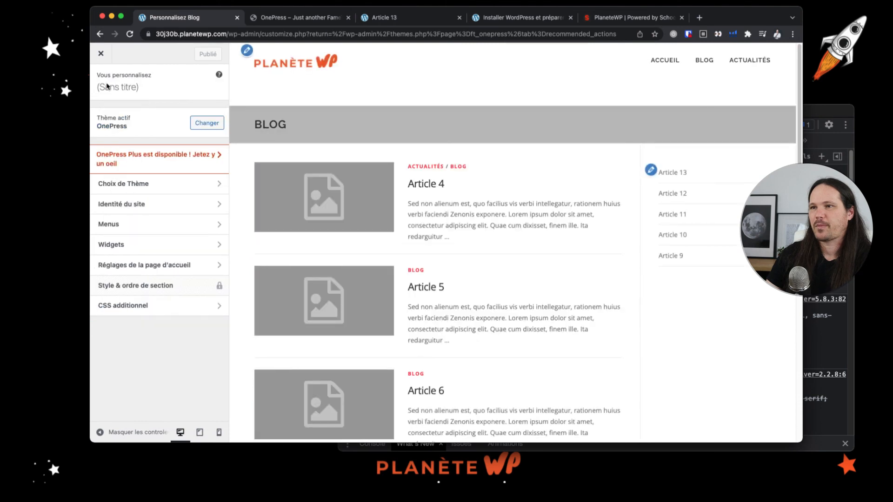
pyautogui.click(137, 312)
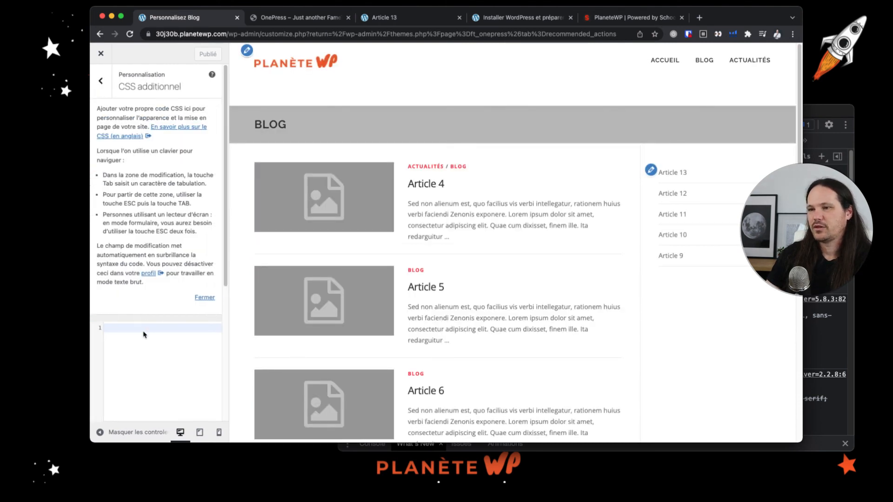
# - Write a .followWrap rule in the additional CSS from the copied block, making its declaration height: 80px!important
pyautogui.write('.')
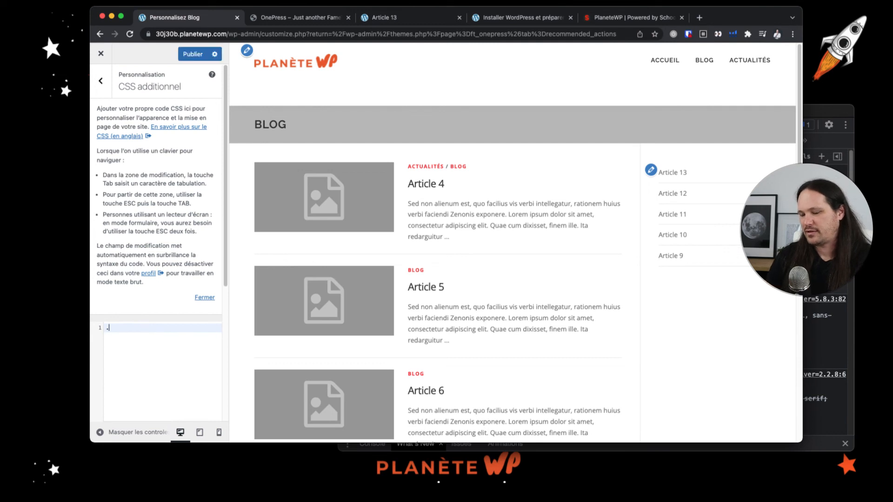
pyautogui.write('follWrap')
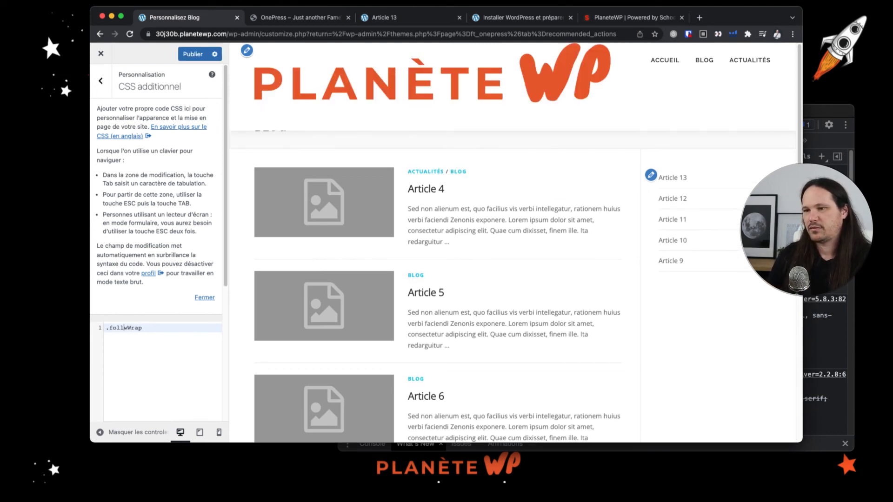
pyautogui.write('o')
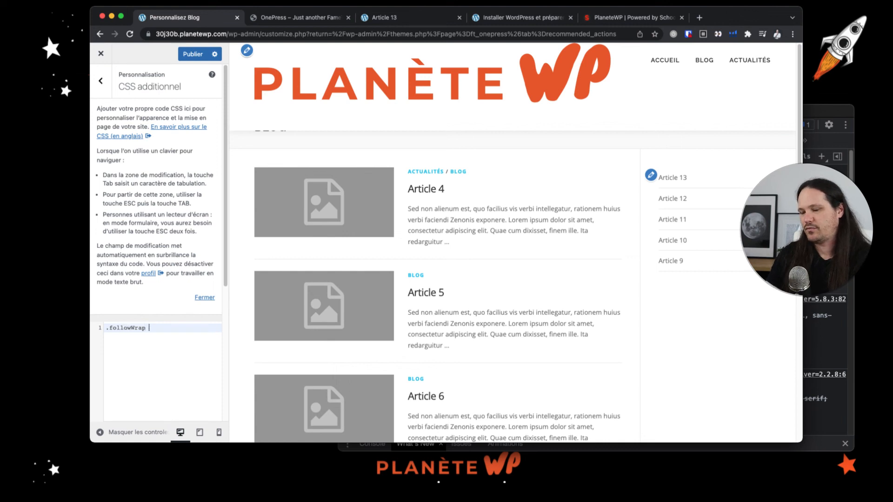
pyautogui.press('super+v')
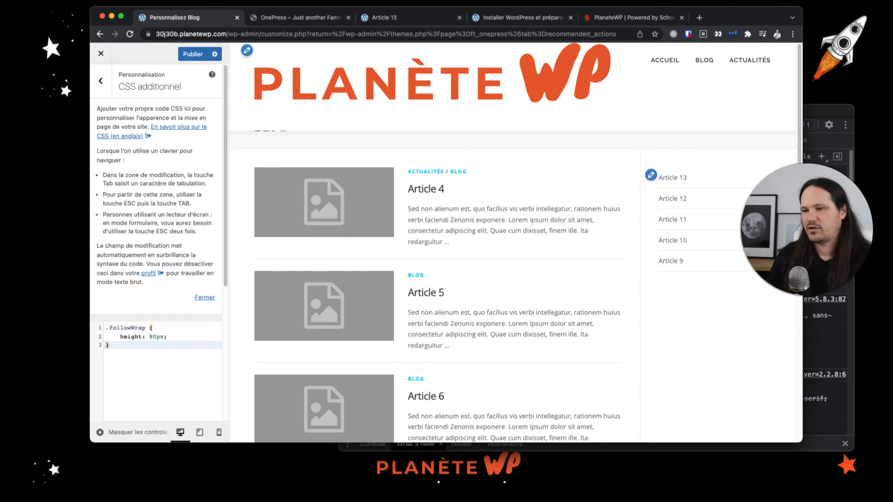
pyautogui.click(164, 337)
pyautogui.write('!important')
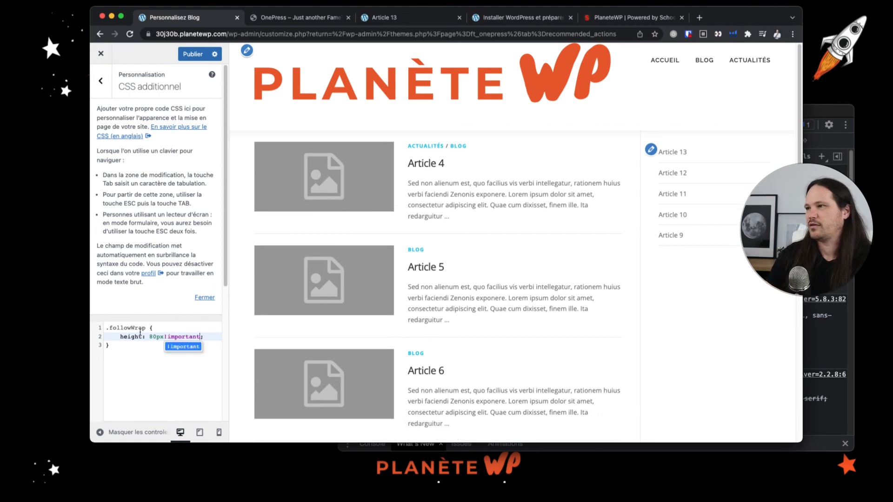
pyautogui.click(164, 352)
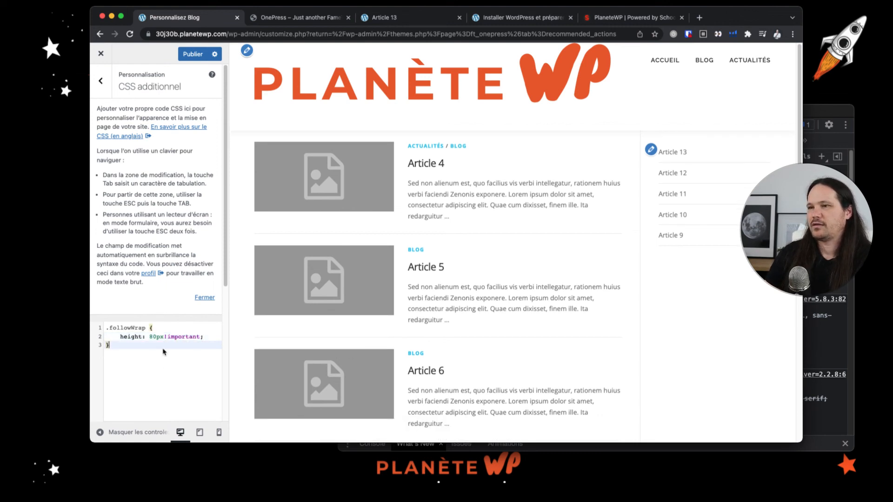
# - Publish the .followWrap additional CSS and fully reload the Article 13 page to check its header
pyautogui.click(192, 55)
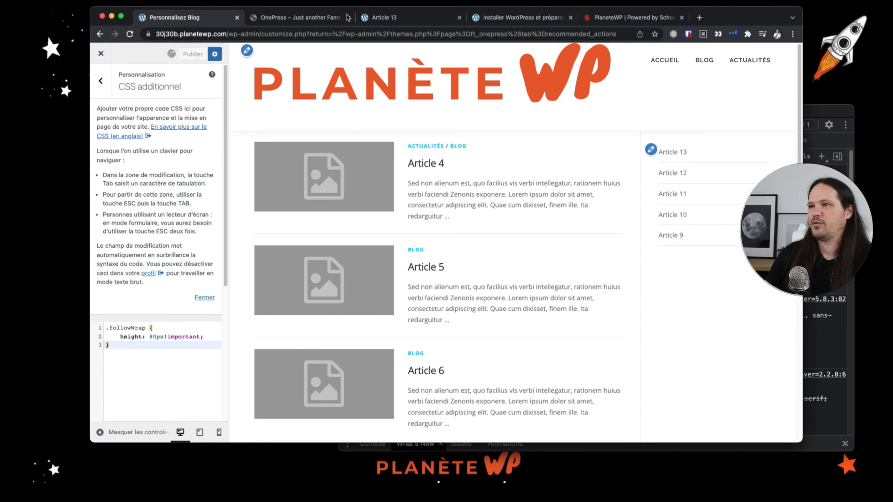
pyautogui.click(400, 19)
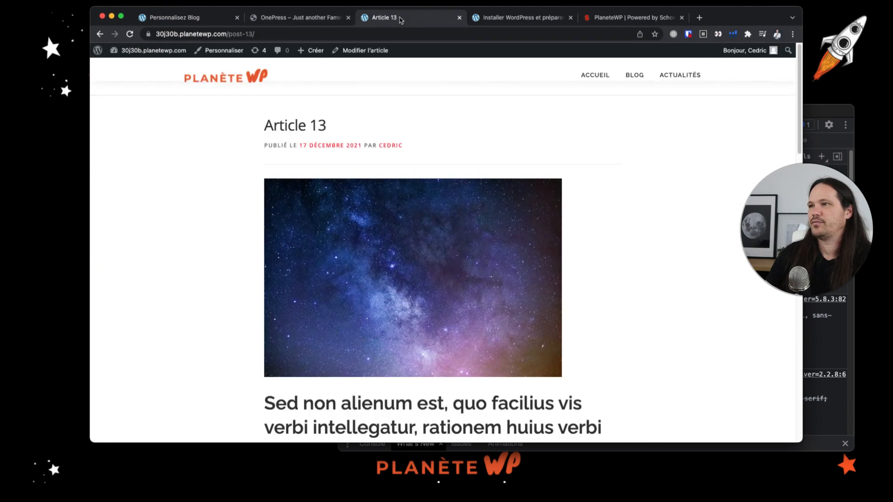
pyautogui.click(130, 34)
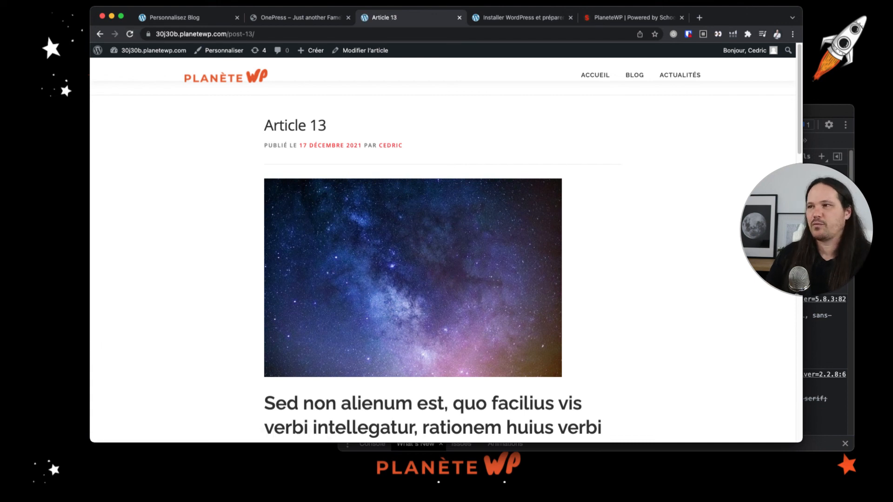
pyautogui.press('super+shift+r')
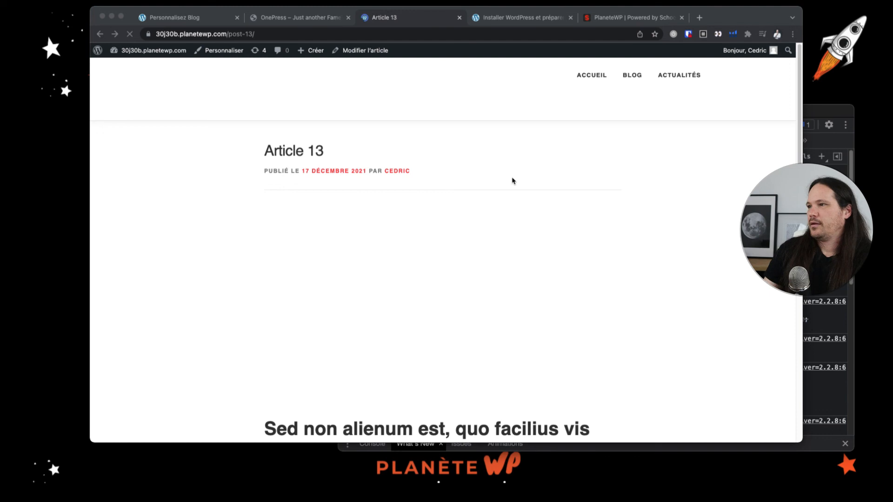
# - Inspect the reloaded page's followWrap div and the id of the header element nested inside it
pyautogui.click(823, 117)
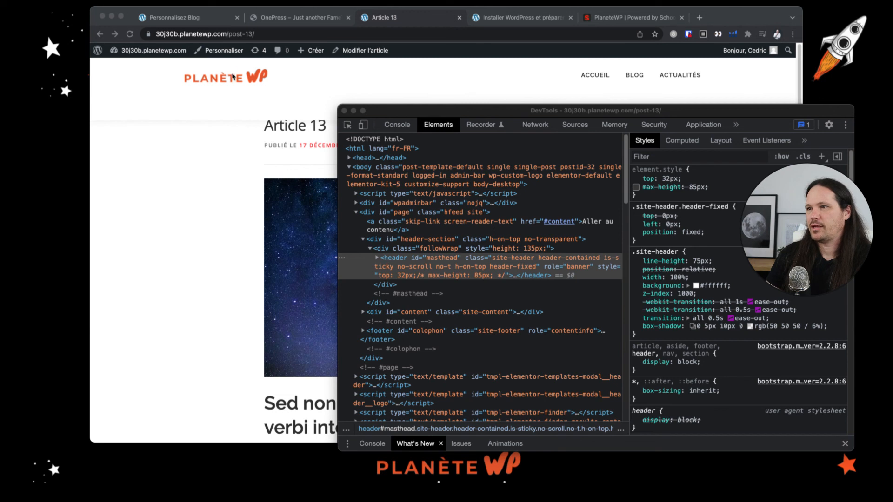
pyautogui.click(428, 249)
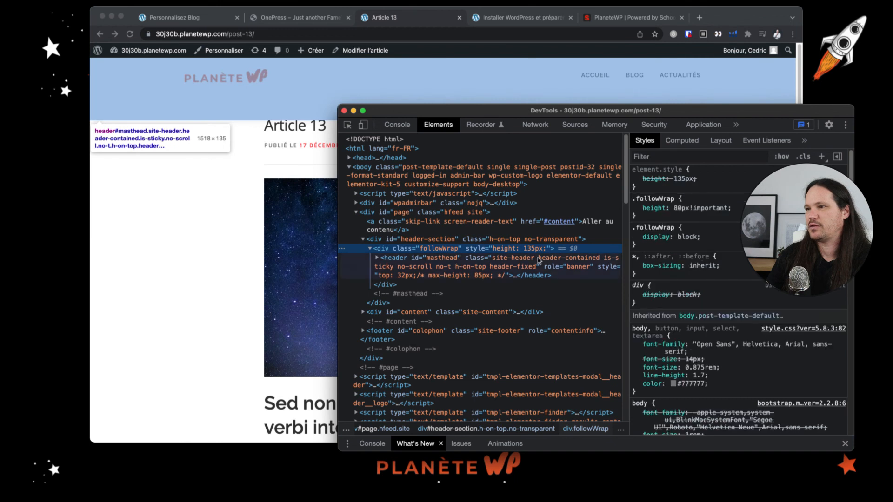
pyautogui.doubleClick(440, 262)
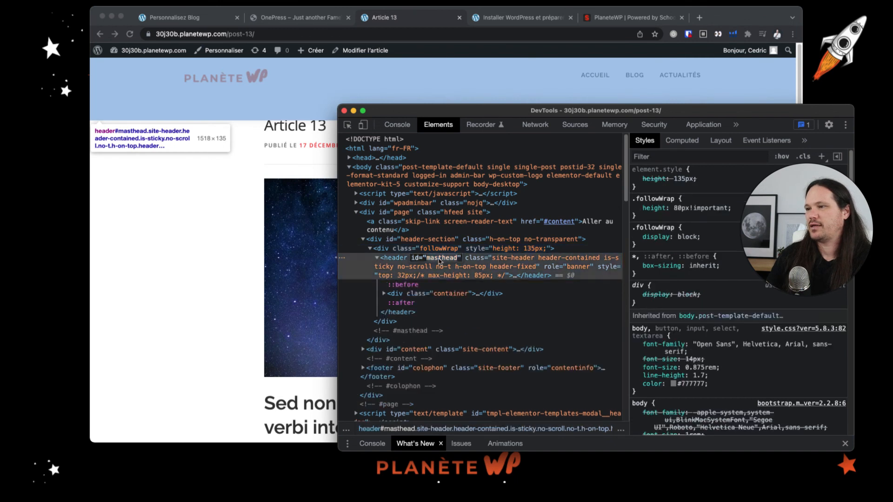
# - Add #masthead to the .followWrap rule's selector in the Customizer's additional CSS and publish the change
pyautogui.click(181, 27)
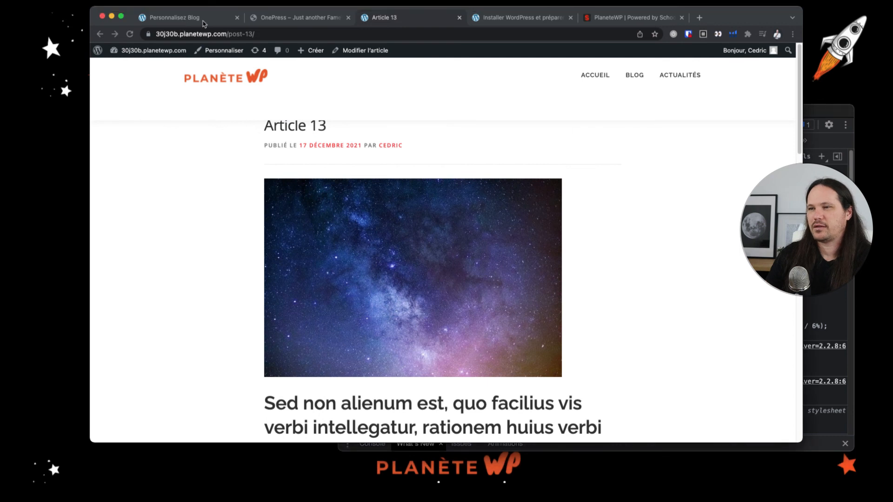
pyautogui.click(203, 19)
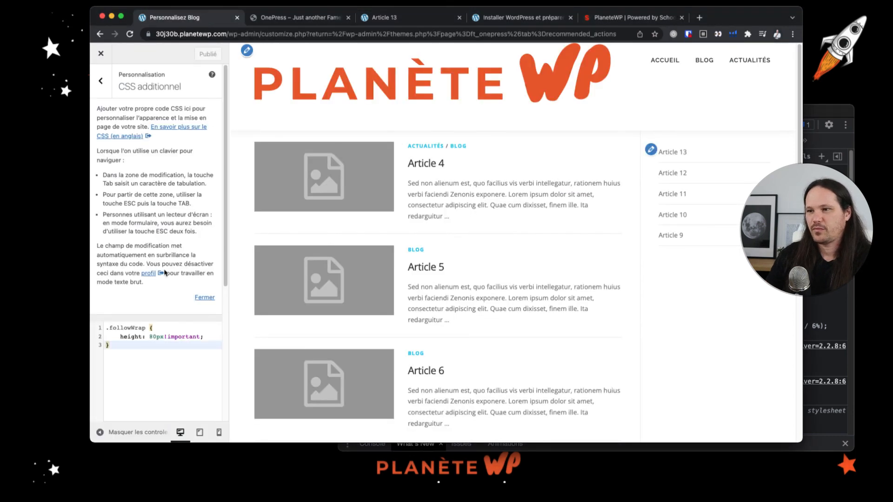
pyautogui.click(146, 328)
pyautogui.write(', ')
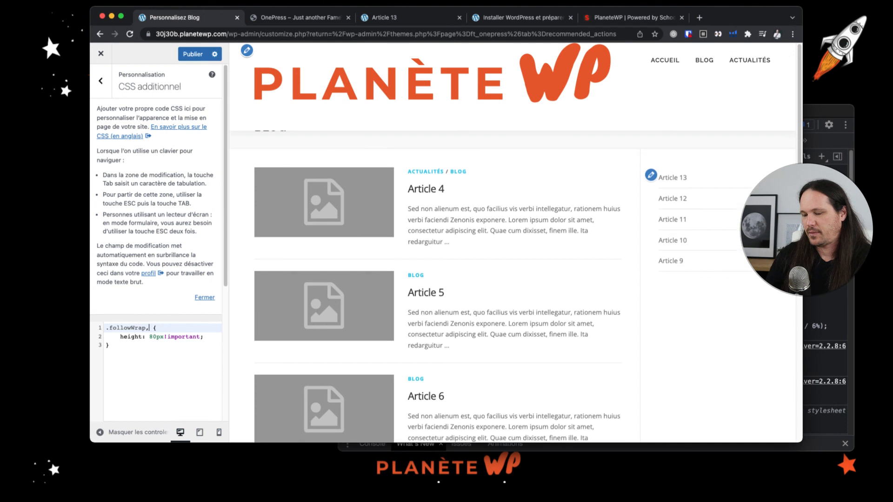
pyautogui.write('#masthead')
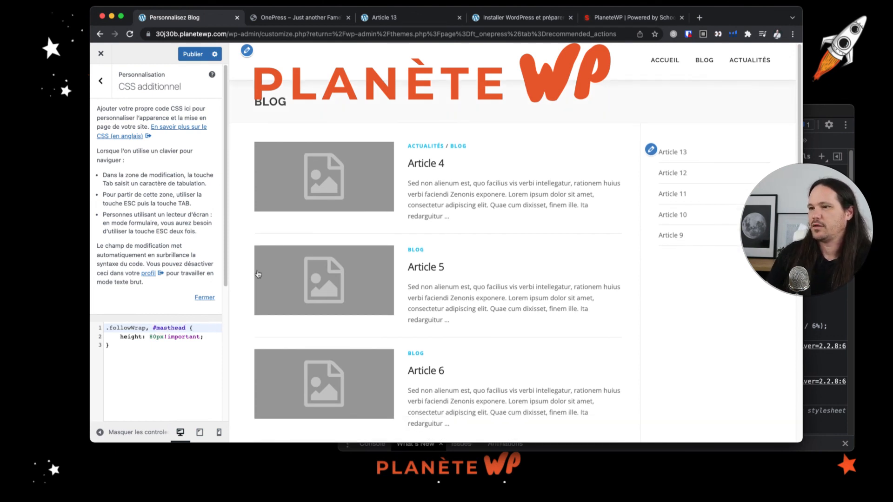
pyautogui.press('super+s')
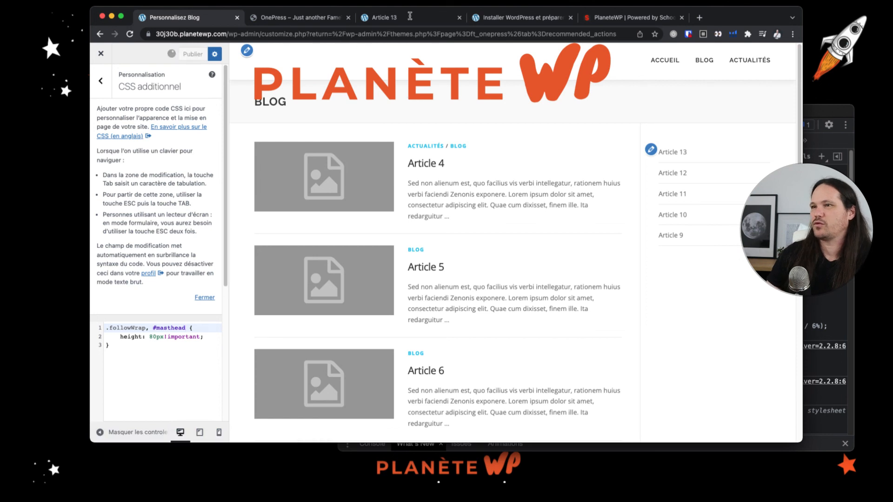
# - Reload the Article 13 page to check the header height, and open the site's Accueil page
pyautogui.click(396, 18)
pyautogui.click(130, 34)
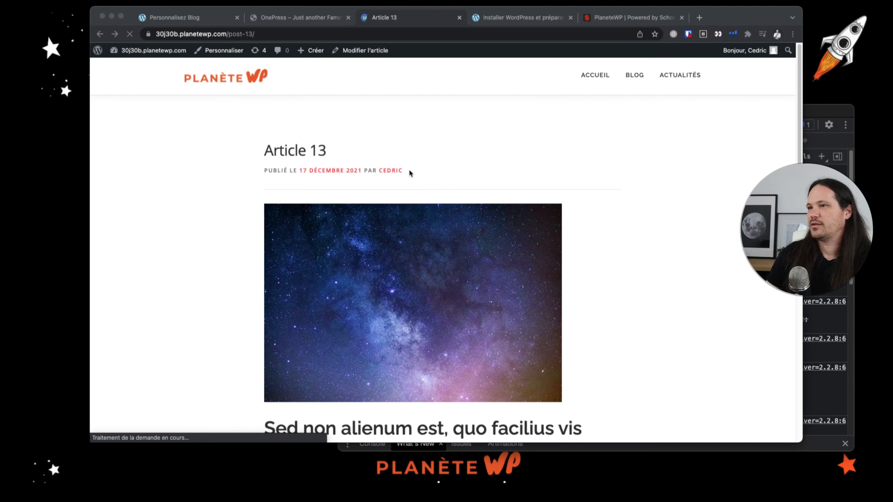
pyautogui.click(602, 78)
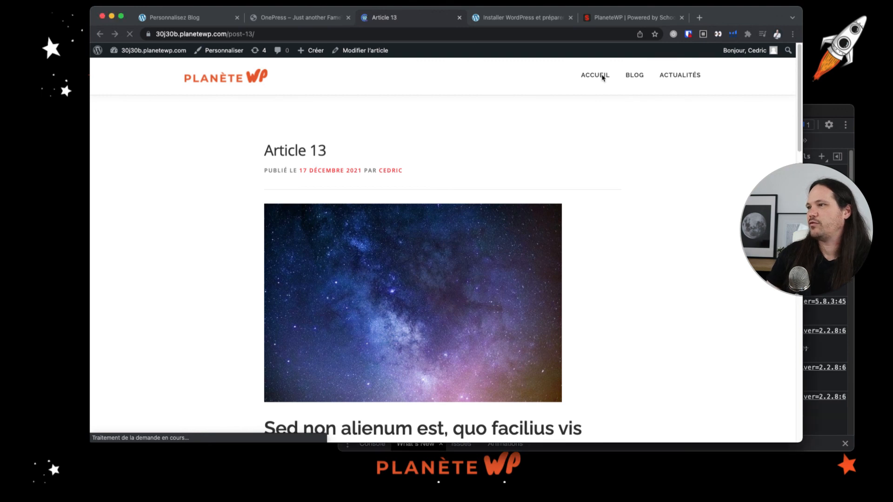